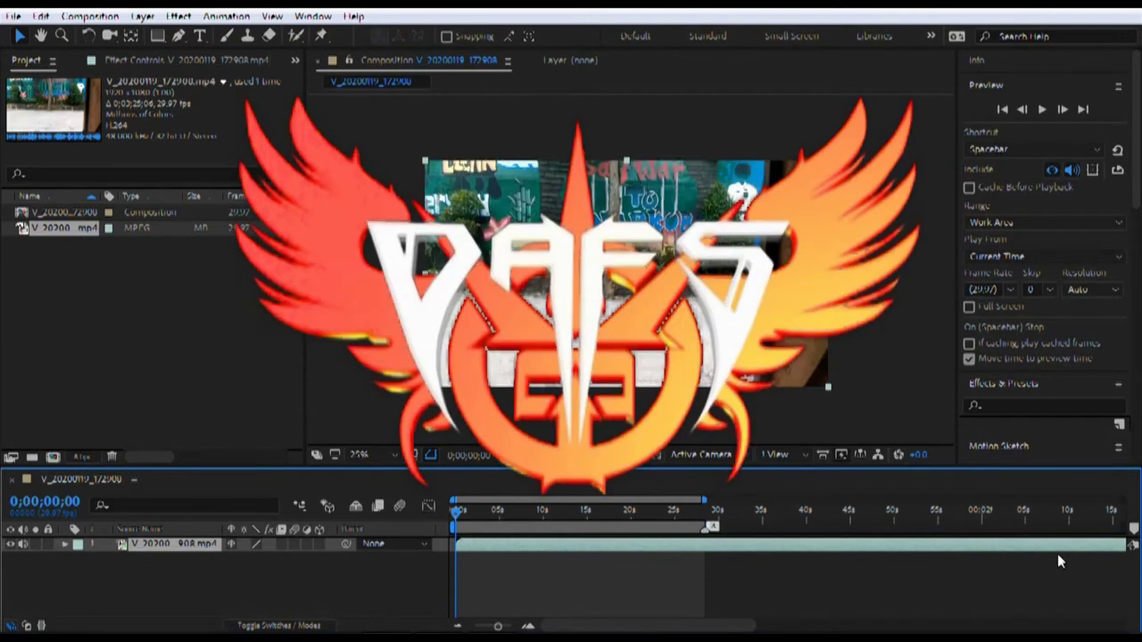
- Trim off the clip's footage before 0;00;27;03 and move the remaining part to the start of the composition
left_click(456, 509)
left_click_drag(920, 509, 696, 514)
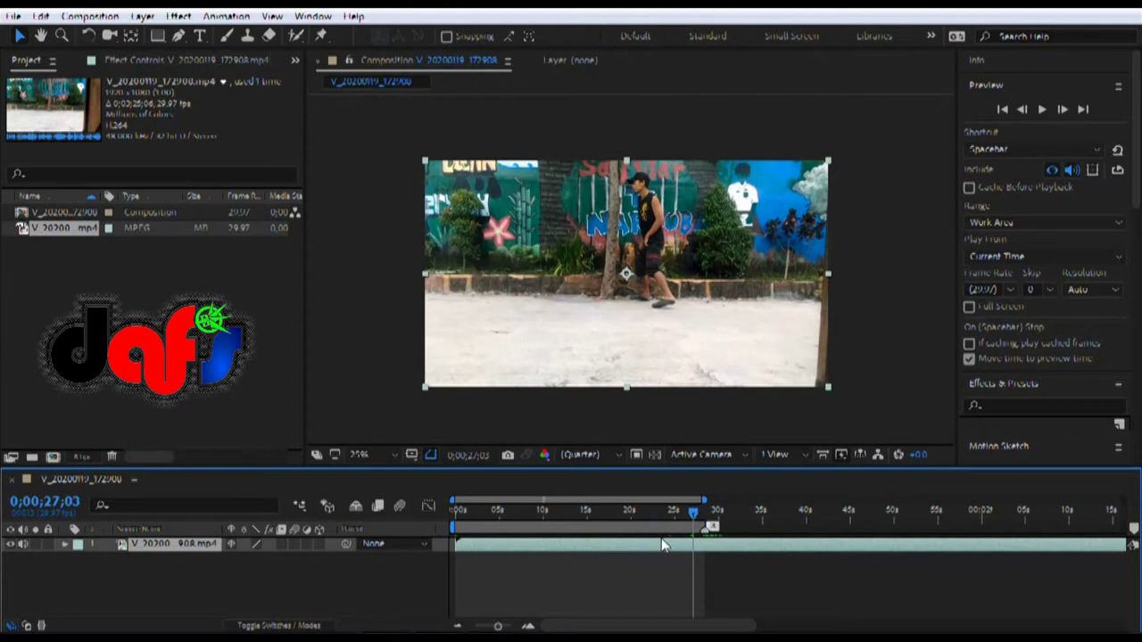
key("ctrl+shift+d")
left_click(617, 559)
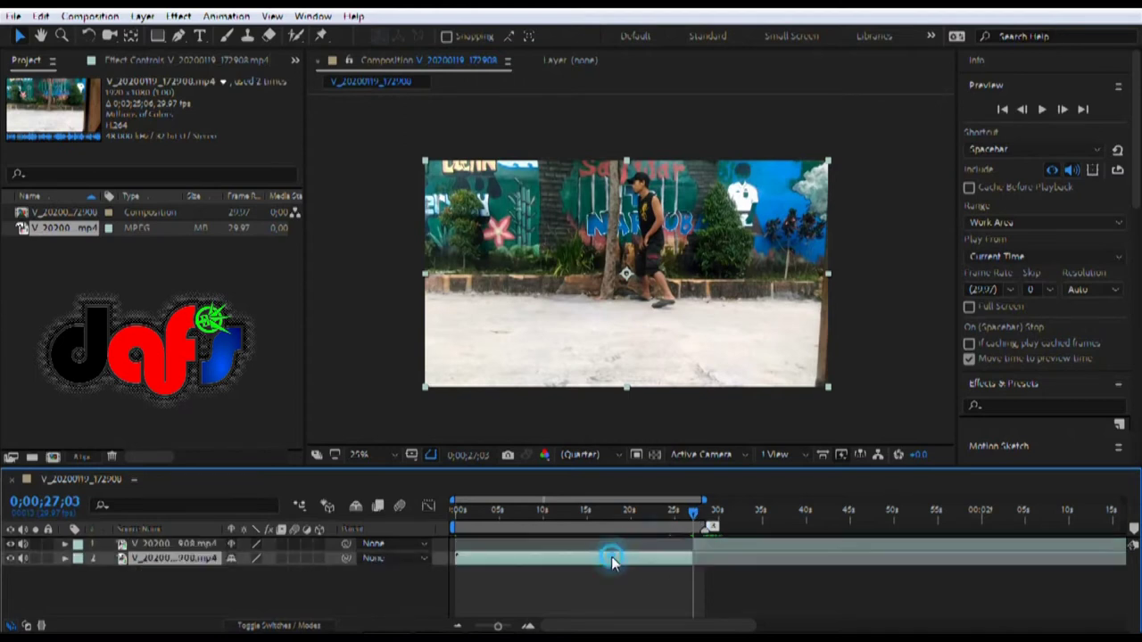
key("Delete")
left_click_drag(727, 546, 500, 547)
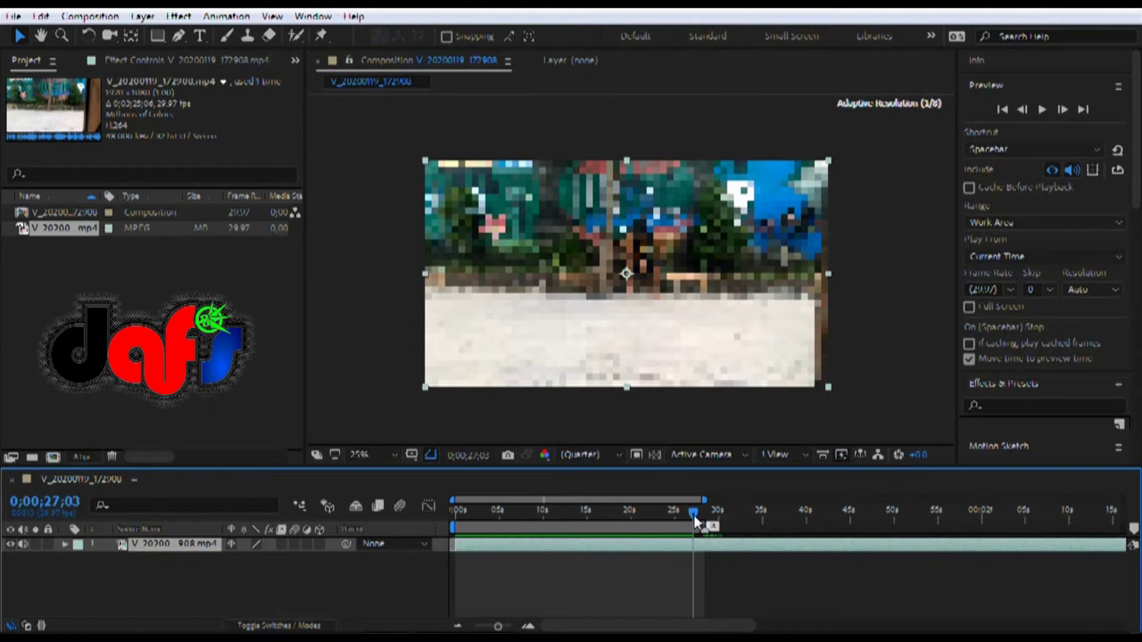
- Split the clip at 0;00;30;13 of the composition, where the man stands by the tree
left_click_drag(696, 522, 725, 523)
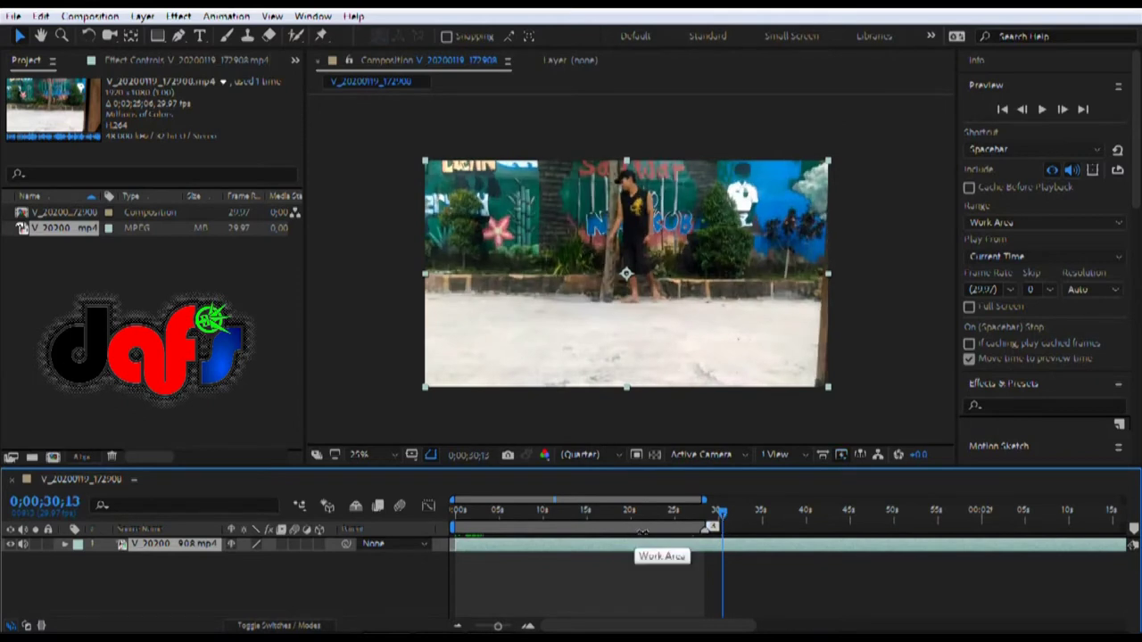
key("ctrl+shift+d")
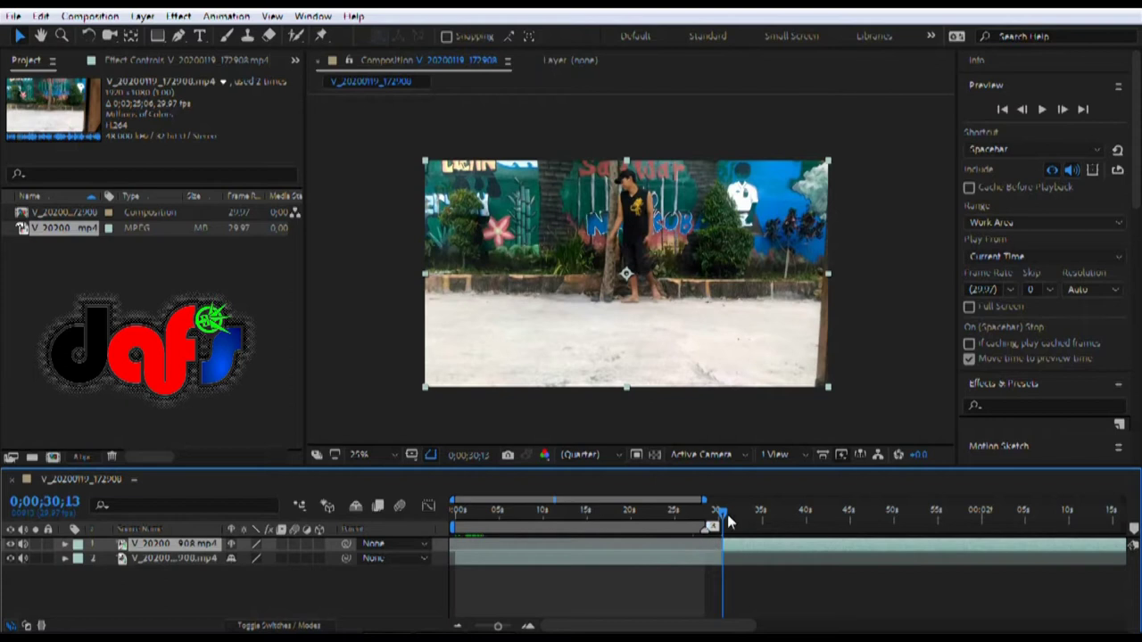
- Split the earlier clip segment at 0;00;20;12, just before the motorcycle enters the frame
left_click_drag(721, 513, 633, 513)
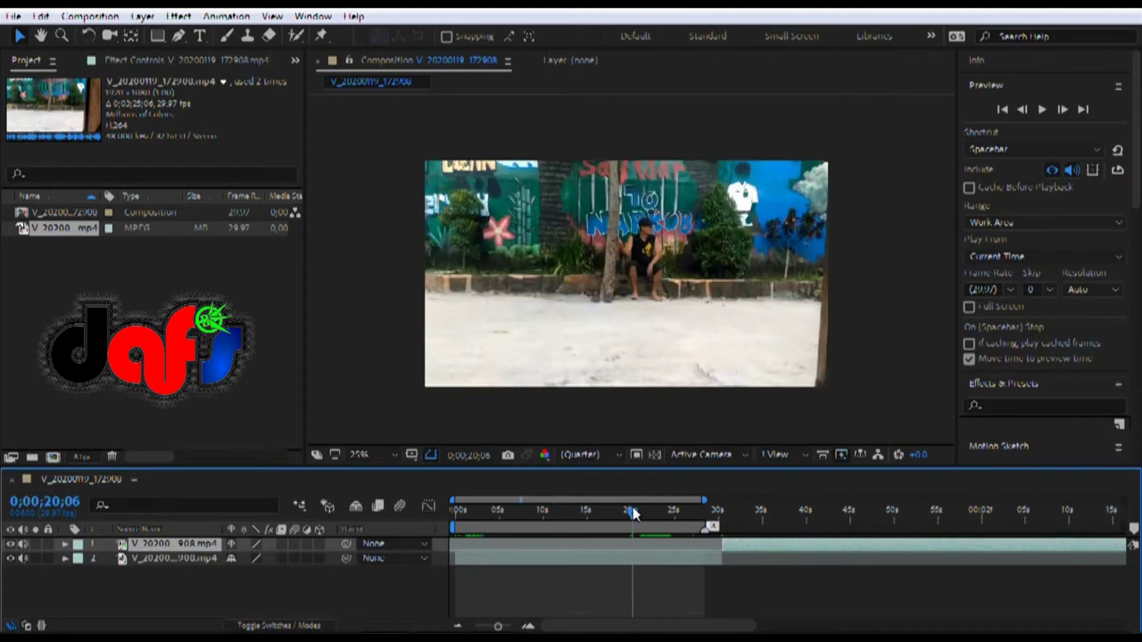
left_click(1063, 109)
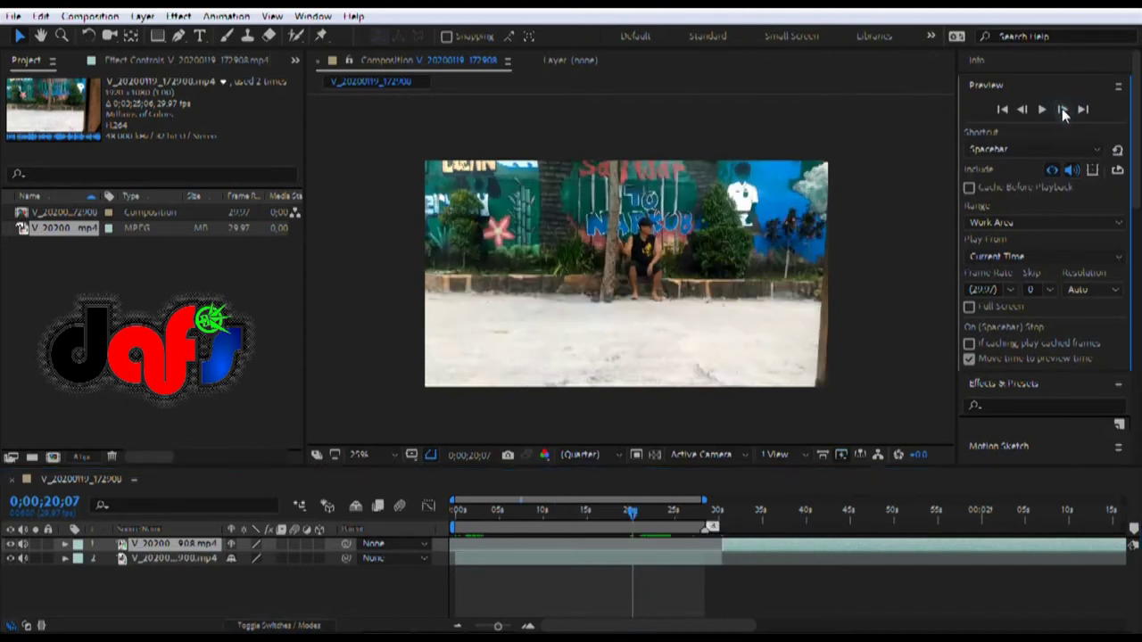
left_click(1063, 108)
left_click(1063, 109)
left_click(1063, 109)
left_click(1062, 109)
left_click(1062, 109)
left_click(1062, 110)
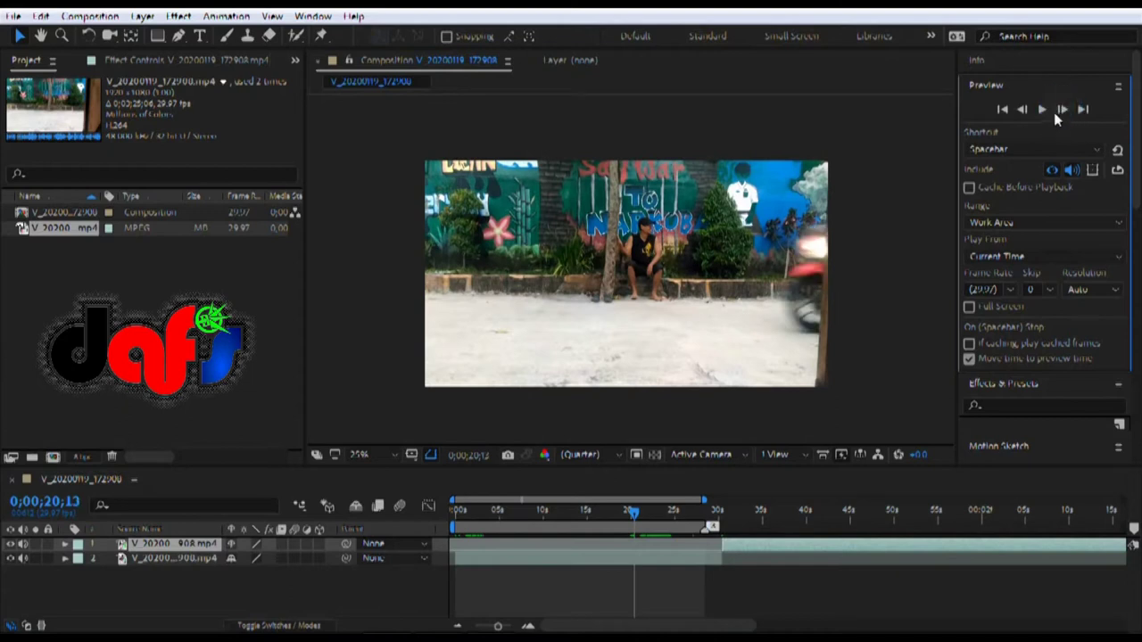
left_click(1020, 109)
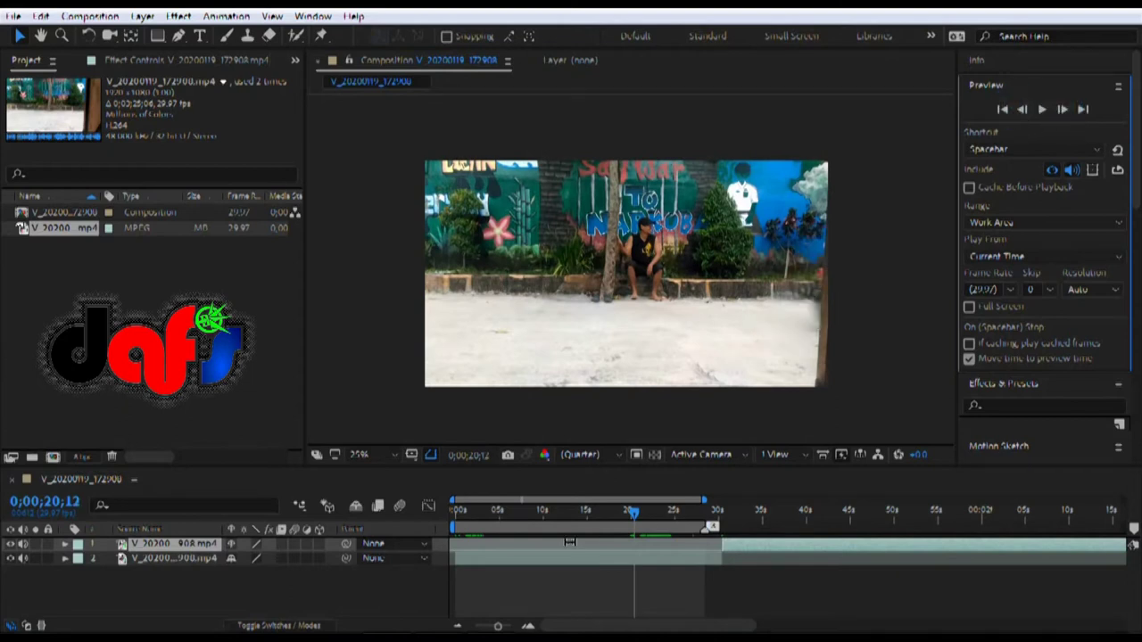
left_click(206, 548)
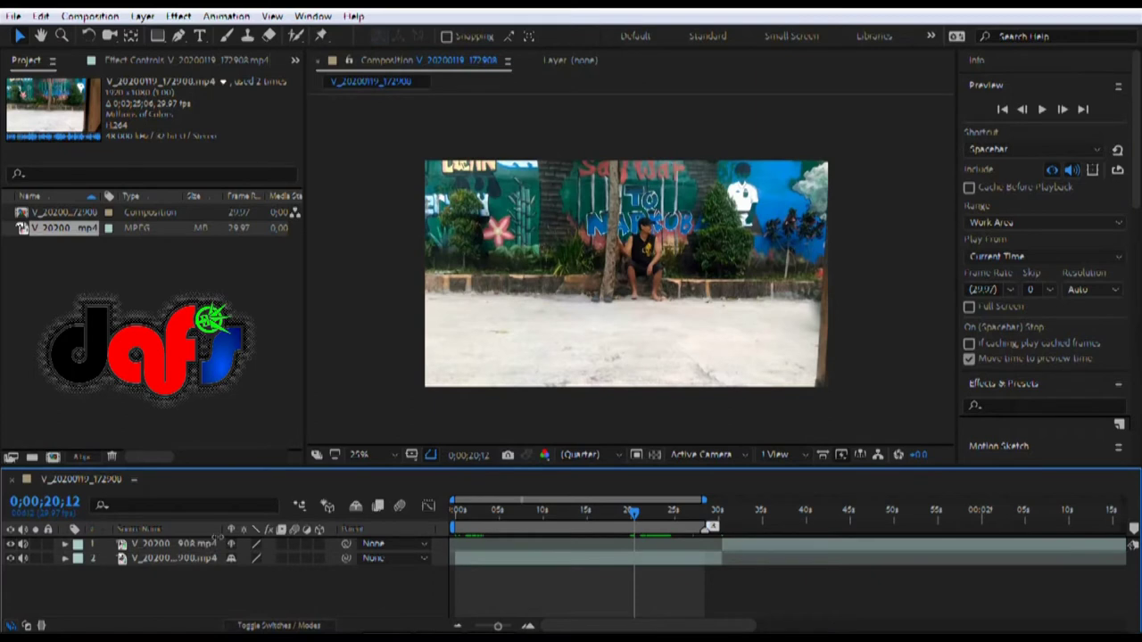
left_click(519, 560)
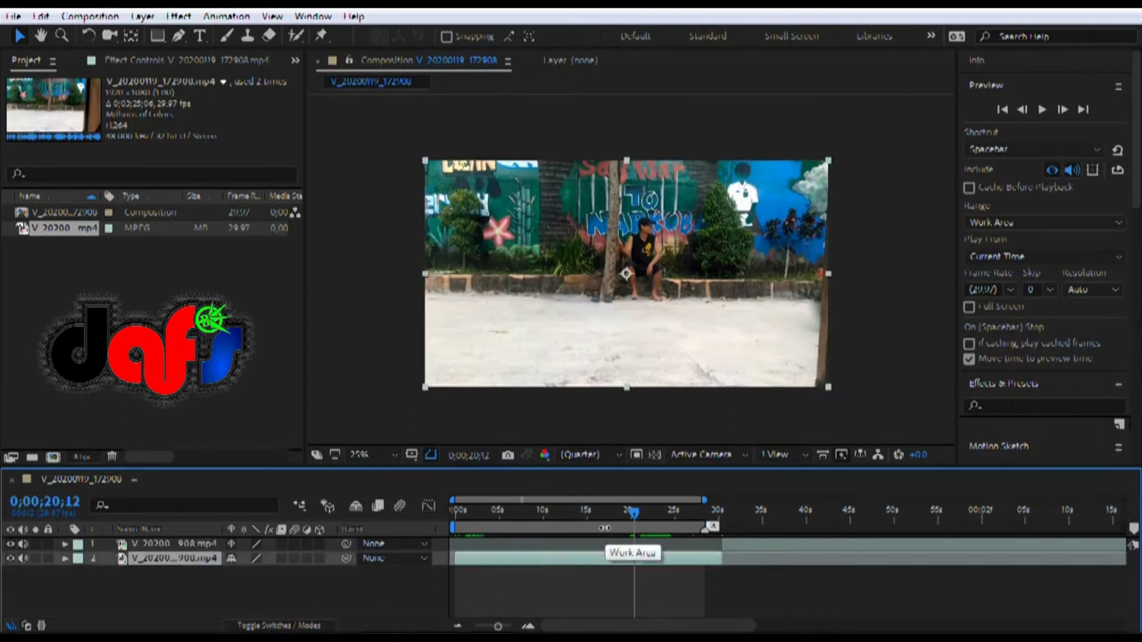
key("ctrl+shift+d")
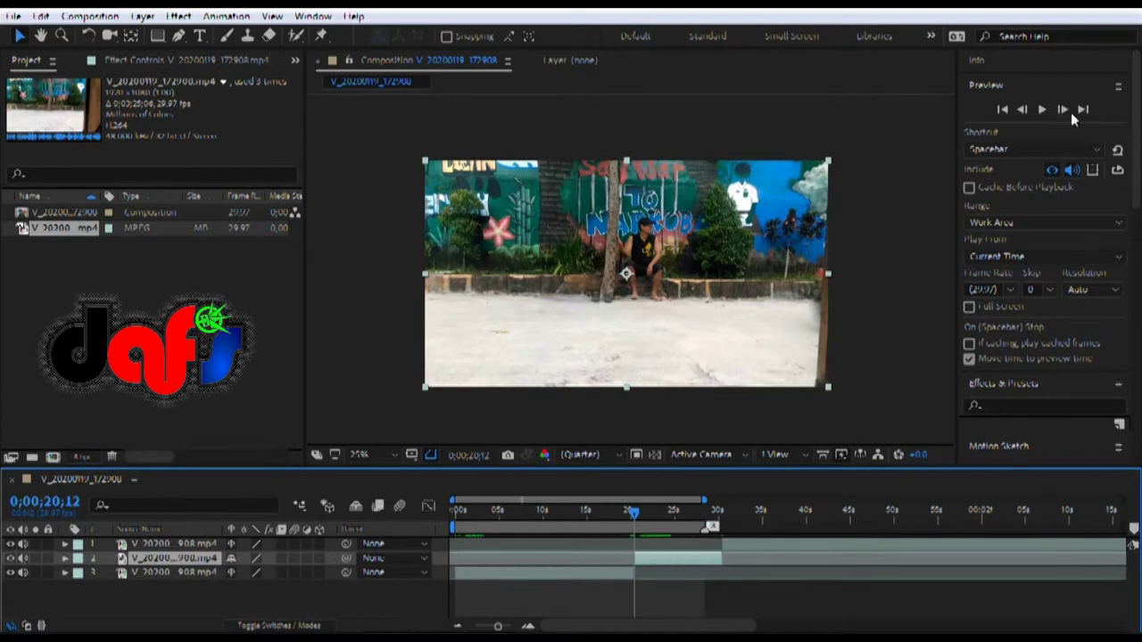
- Split the segment again at 0;00;21;02, after the motorcycle has passed, and delete the short piece showing it
left_click(1071, 112)
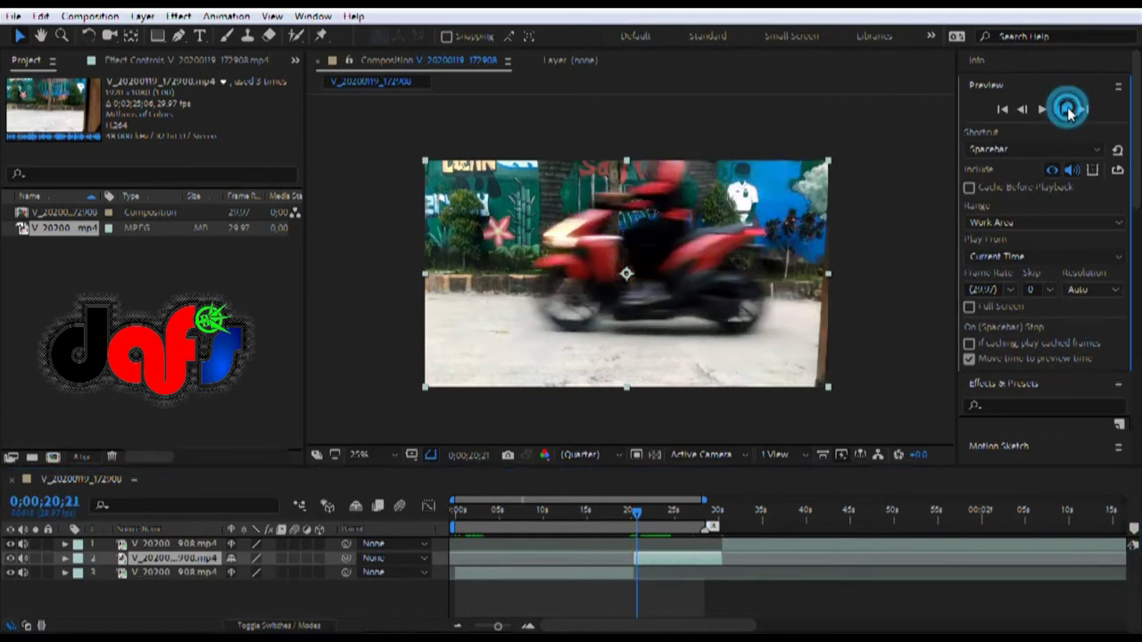
left_click(1069, 110)
left_click(1069, 111)
left_click(1069, 111)
left_click(1068, 110)
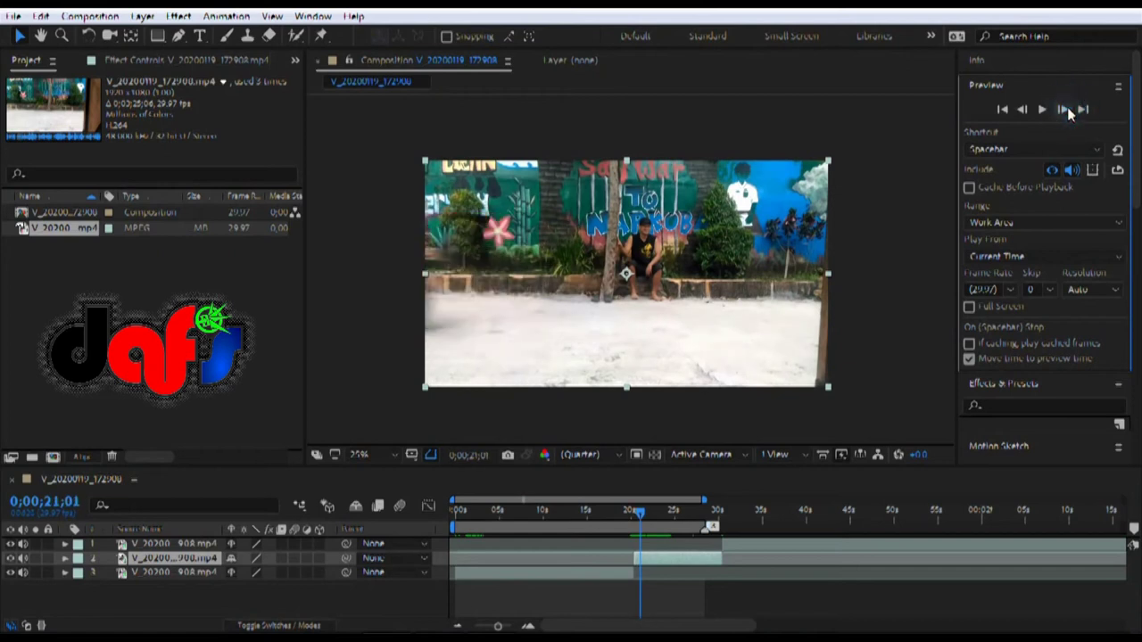
left_click(1068, 109)
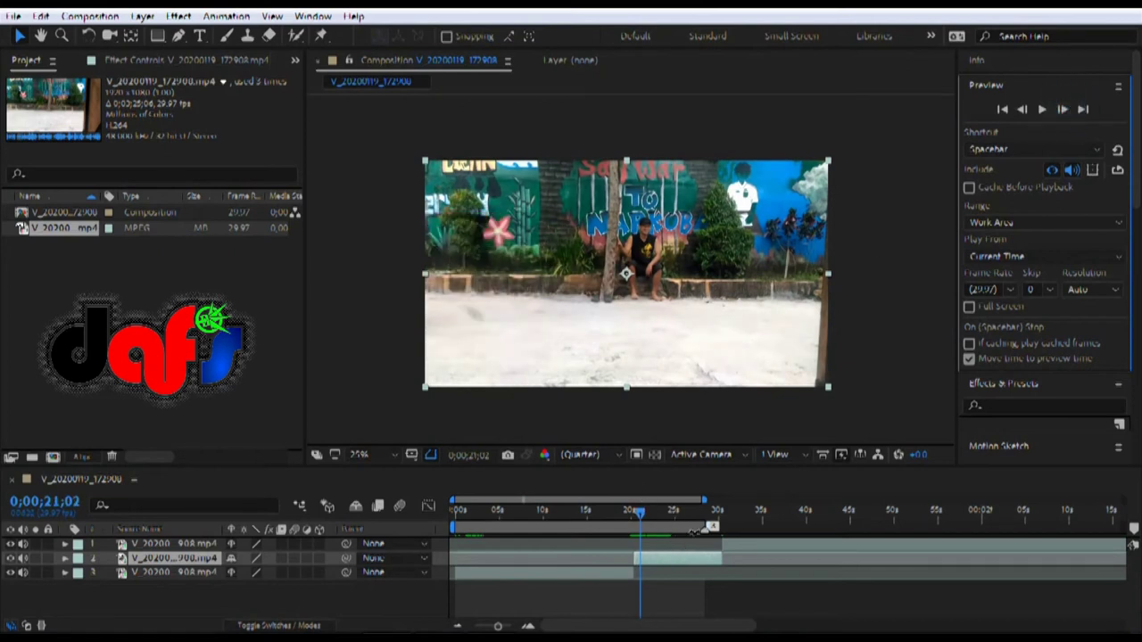
key("ctrl+shift+d")
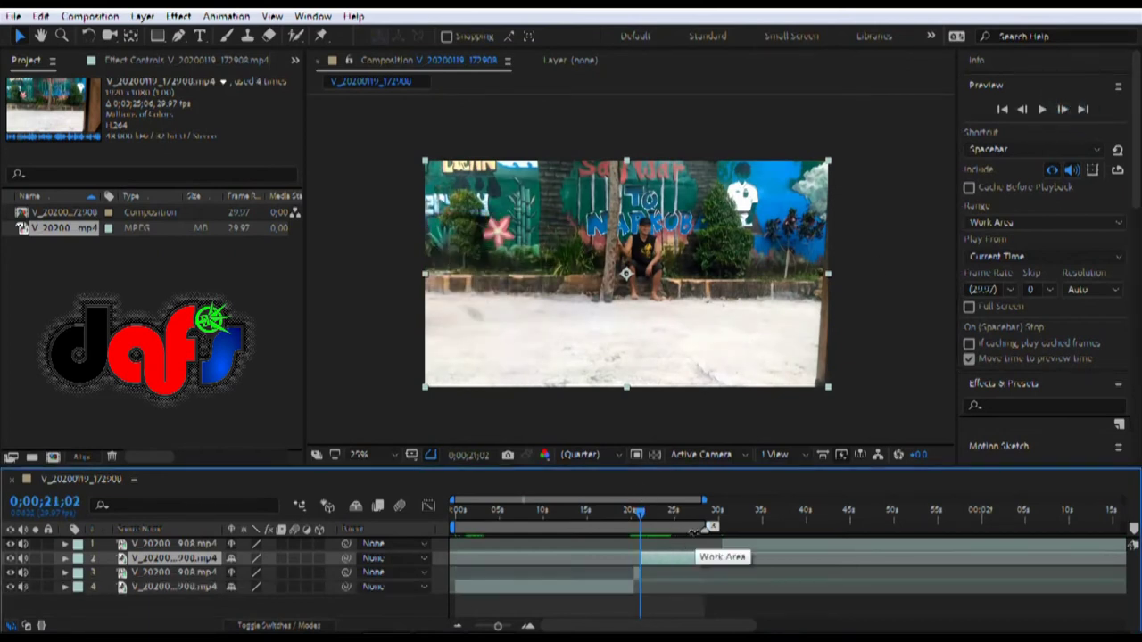
left_click(204, 575)
key("Delete")
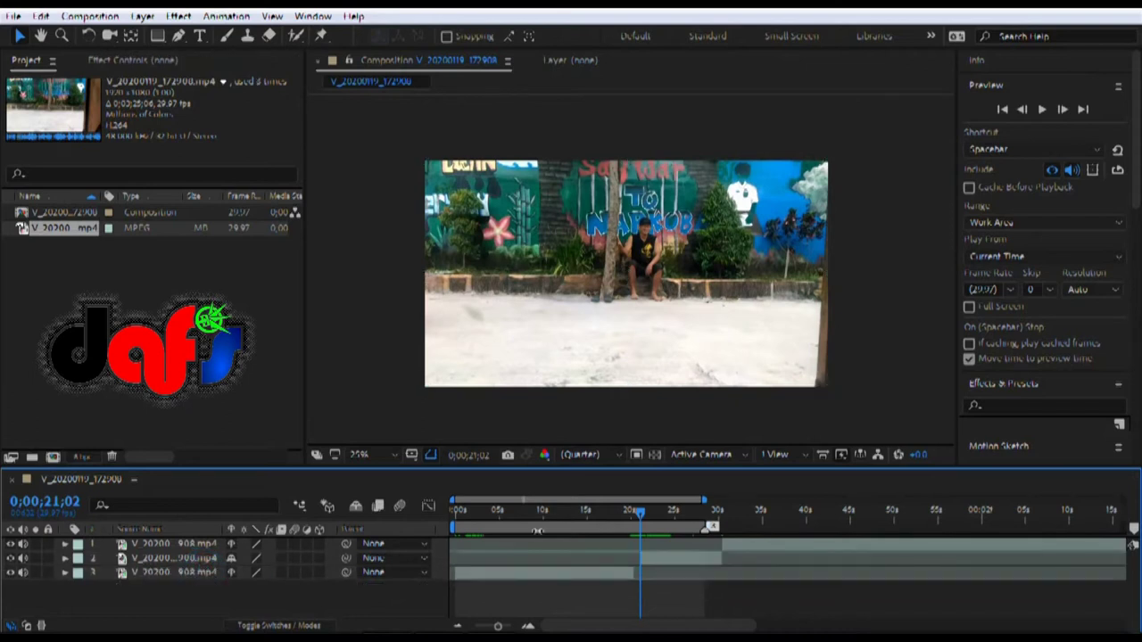
- Close the gap at 0;00;20;12 by shifting the second segment earlier, and move the top clip to near the composition's start
left_click(658, 559)
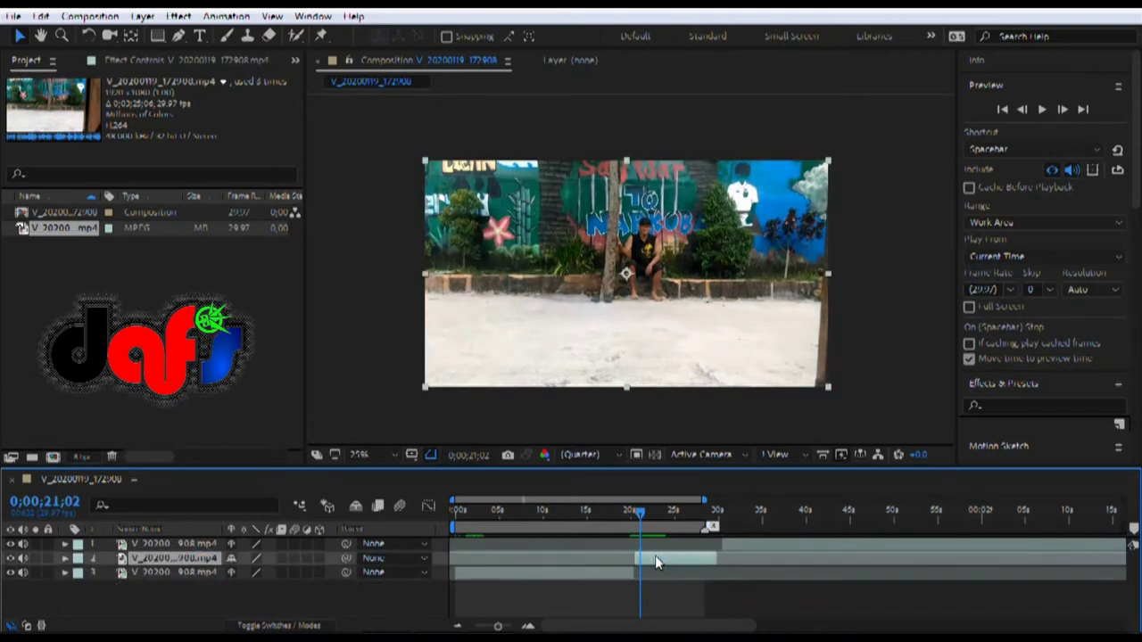
left_click_drag(655, 560, 654, 560)
left_click_drag(743, 543, 495, 555)
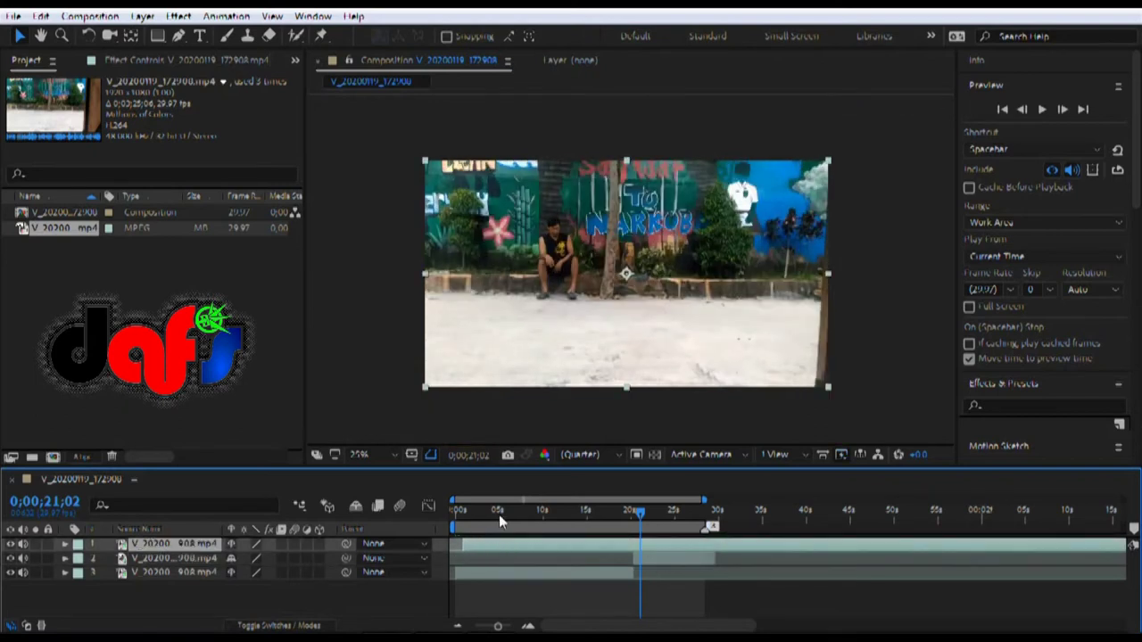
- Trim off the top clip's footage before 0;00;02;20 and move the remaining part to the start of the composition
left_click_drag(637, 515, 479, 541)
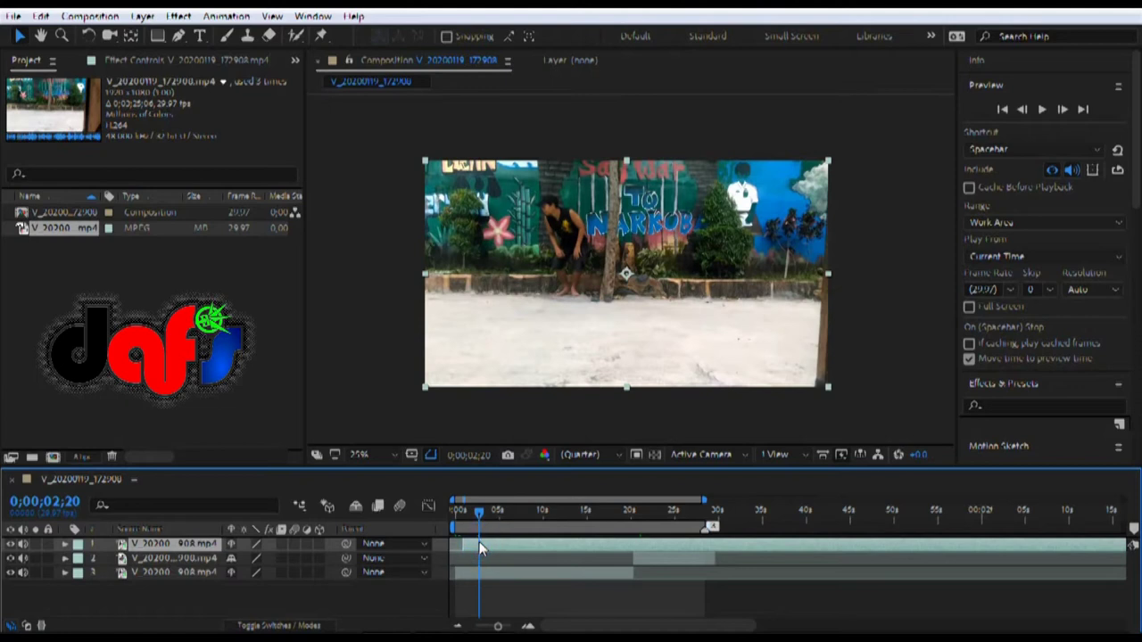
key("ctrl+shift+d")
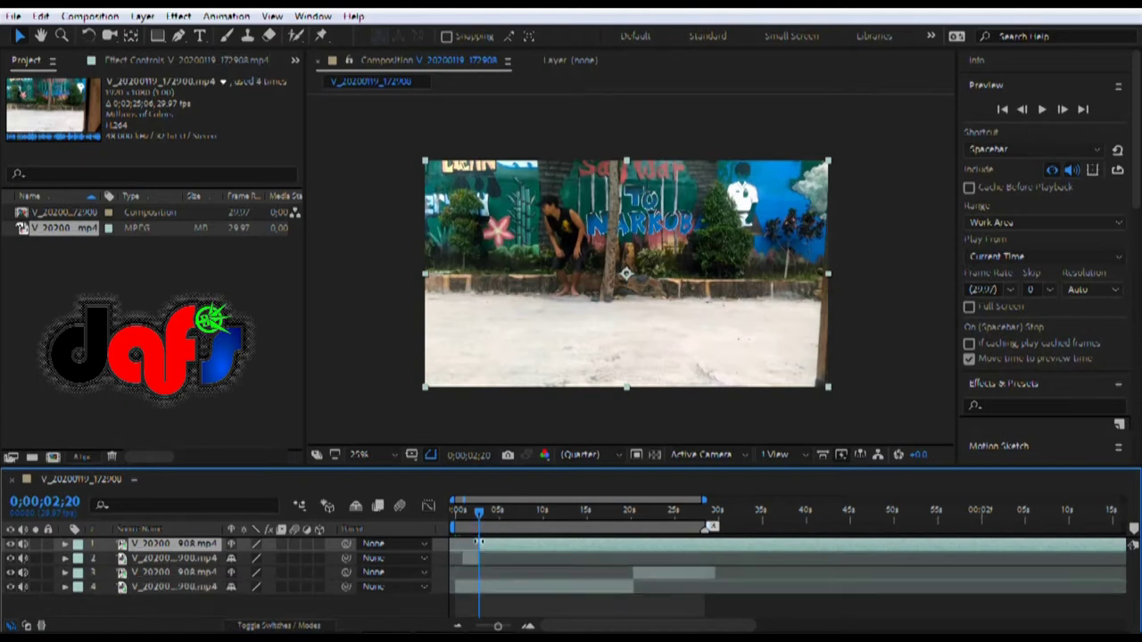
left_click(180, 552)
key("Delete")
mouse_move(537, 542)
left_mouse_down()
mouse_move(513, 539)
mouse_move(501, 513)
mouse_move(525, 525)
left_mouse_up()
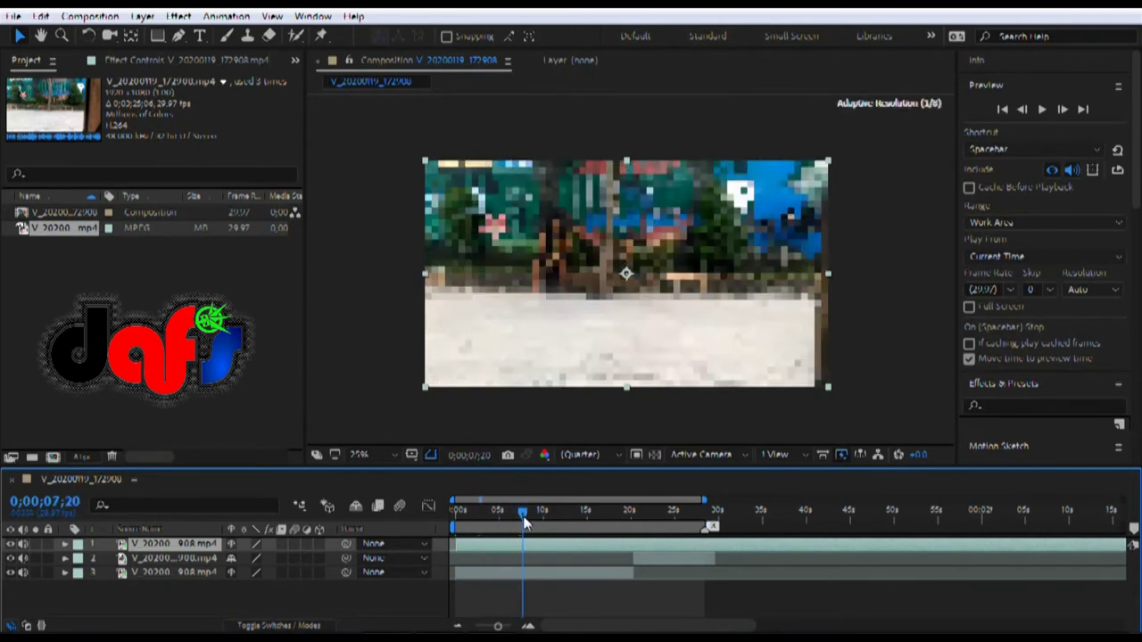
- Enlarge the preview to 50% and examine the top clip frame by frame up to 0;00;10;20, where the man handles the sandal
left_click(1063, 109)
scroll(637, 268, "up", 2)
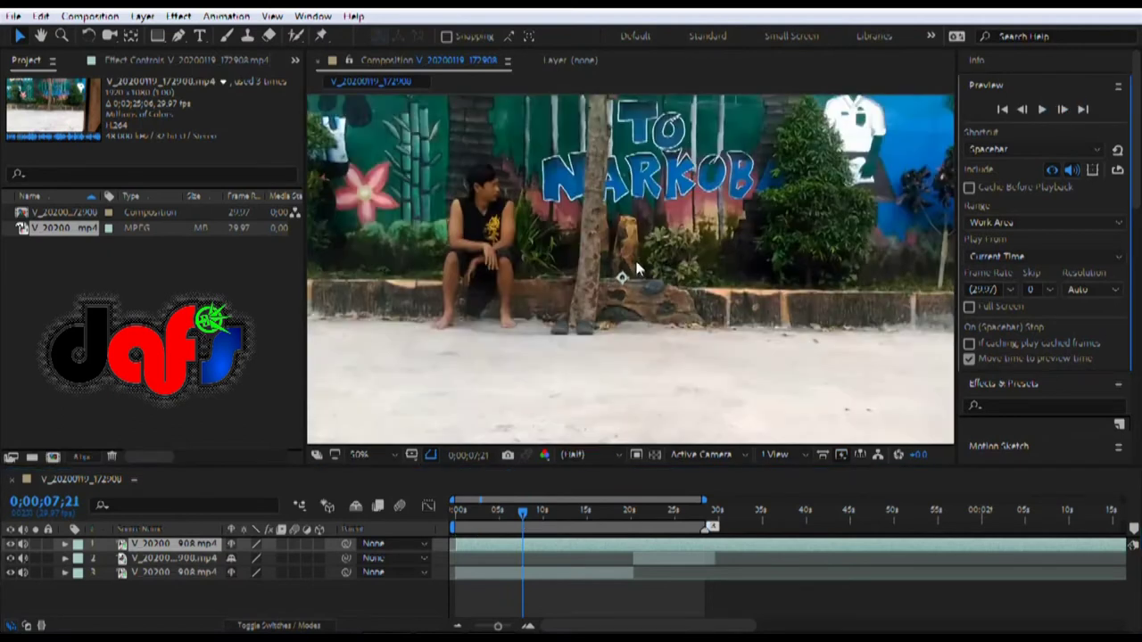
left_click(1062, 109)
left_click(1062, 109)
left_click(1062, 109)
left_click(1062, 109)
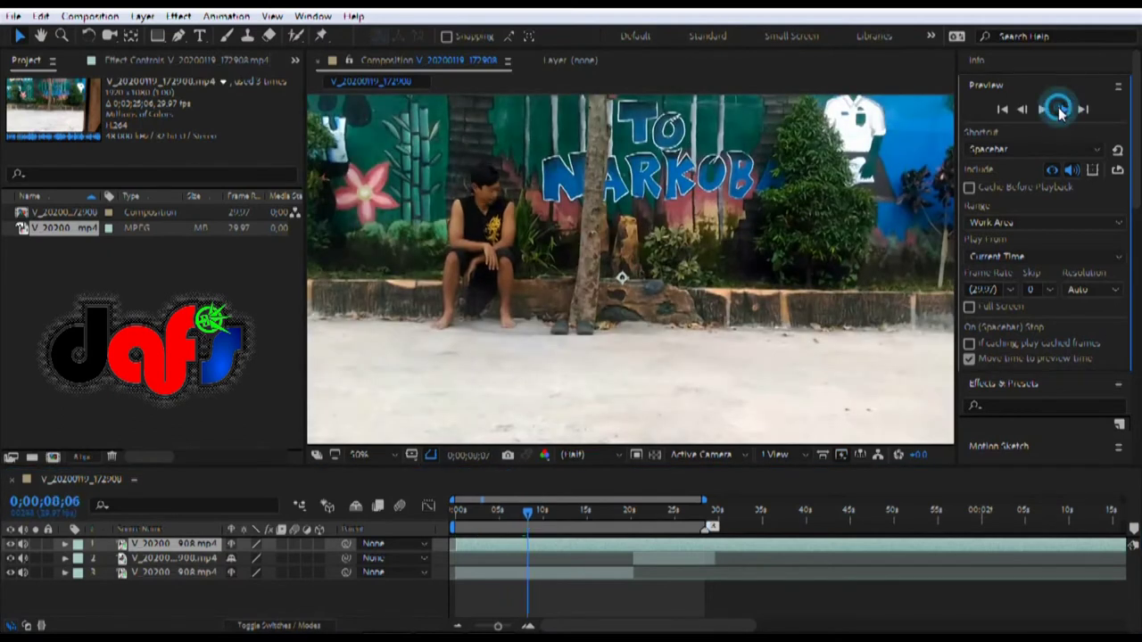
left_click(1062, 109)
left_click(1061, 109)
left_click(1062, 109)
left_click(1062, 109)
left_click(1062, 109)
left_click(1062, 109)
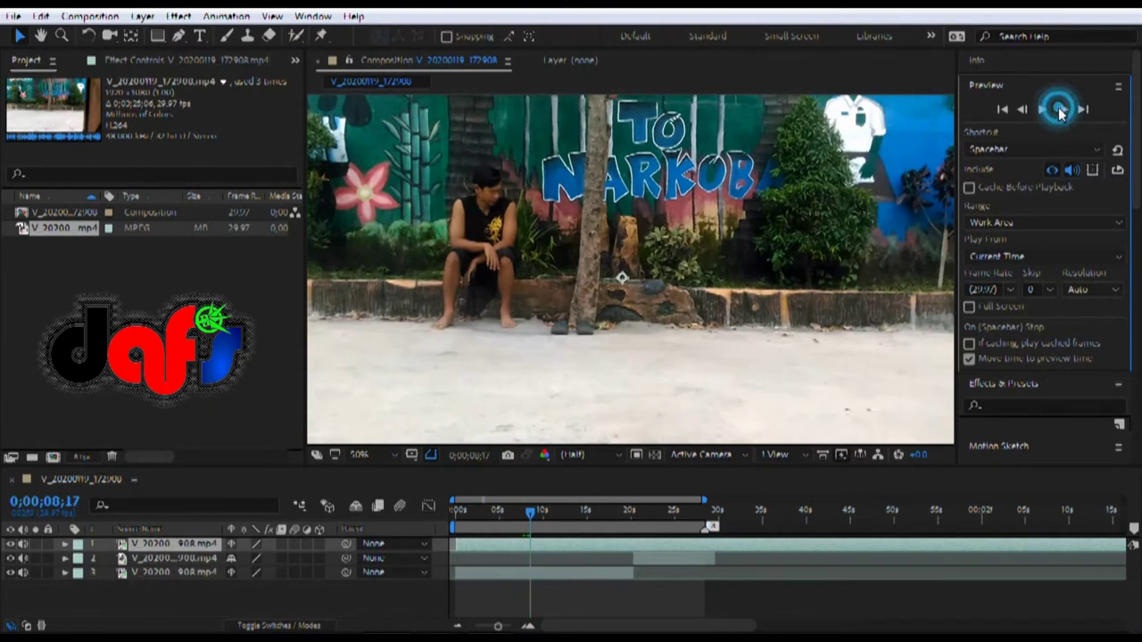
left_click(1062, 109)
left_click(1062, 109)
left_click(1062, 109)
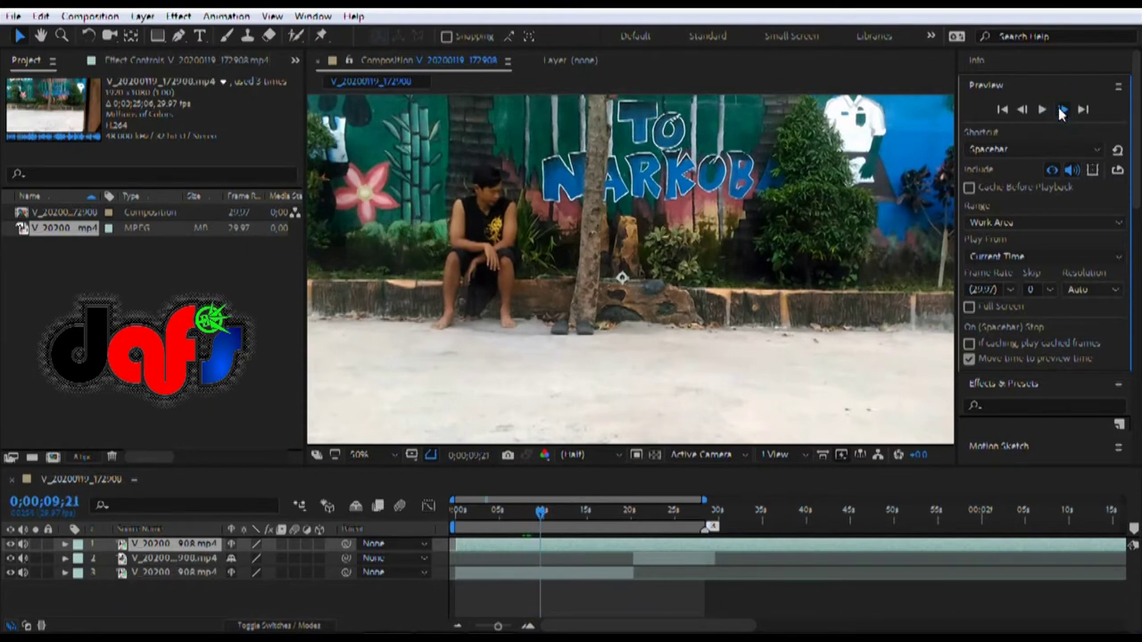
left_click(1062, 109)
left_click(1062, 109)
left_click(1062, 109)
left_click(1061, 109)
left_click(1062, 109)
left_click(1061, 109)
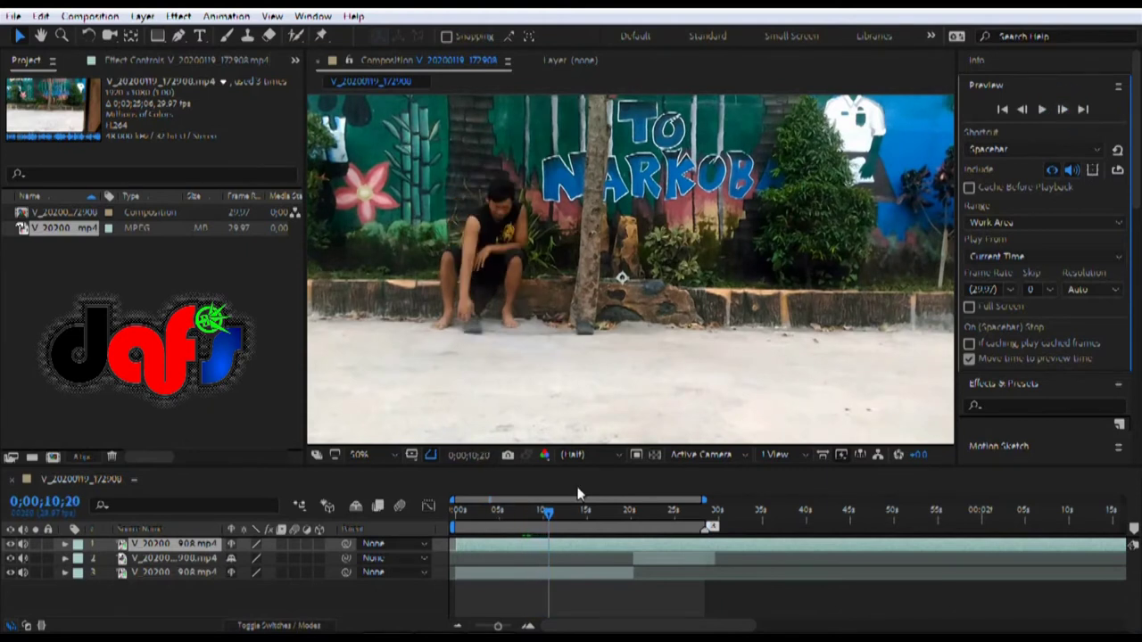
- Step back frame by frame to 0;00;09;18, looking for the moment the man's hand reaches the sandals by the tree
left_click(1026, 109)
left_click(1026, 109)
left_click(1026, 109)
left_click(1026, 109)
left_click(1026, 109)
left_click(1026, 108)
left_click(1026, 109)
left_click(1026, 109)
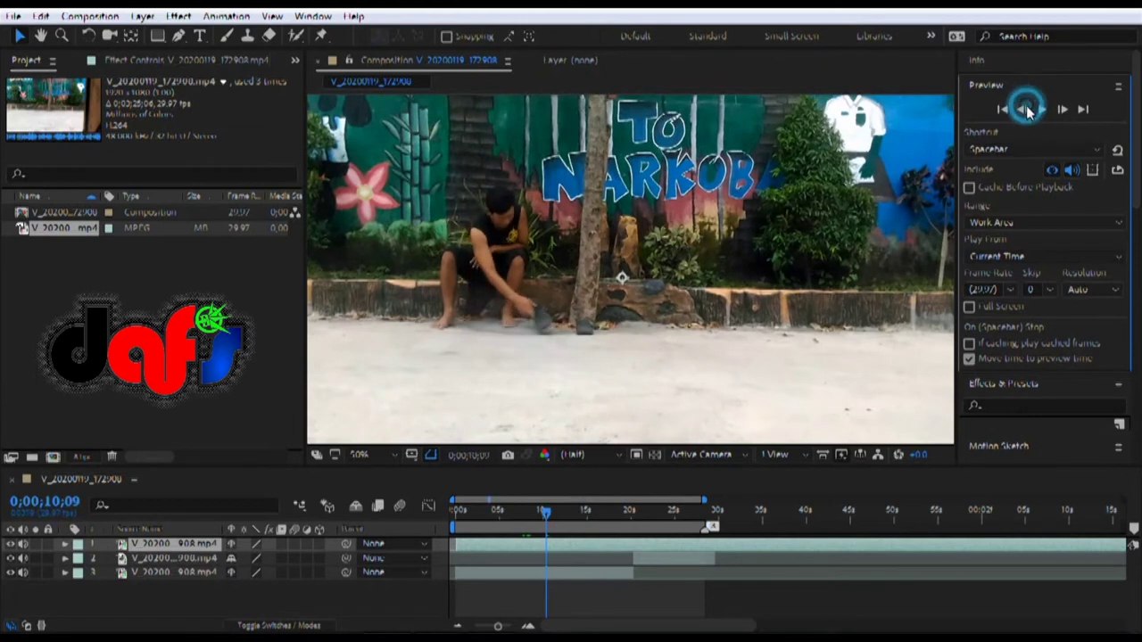
left_click(1026, 108)
left_click(1026, 109)
left_click(1026, 109)
left_click(1026, 109)
left_click(1026, 109)
left_click(1026, 109)
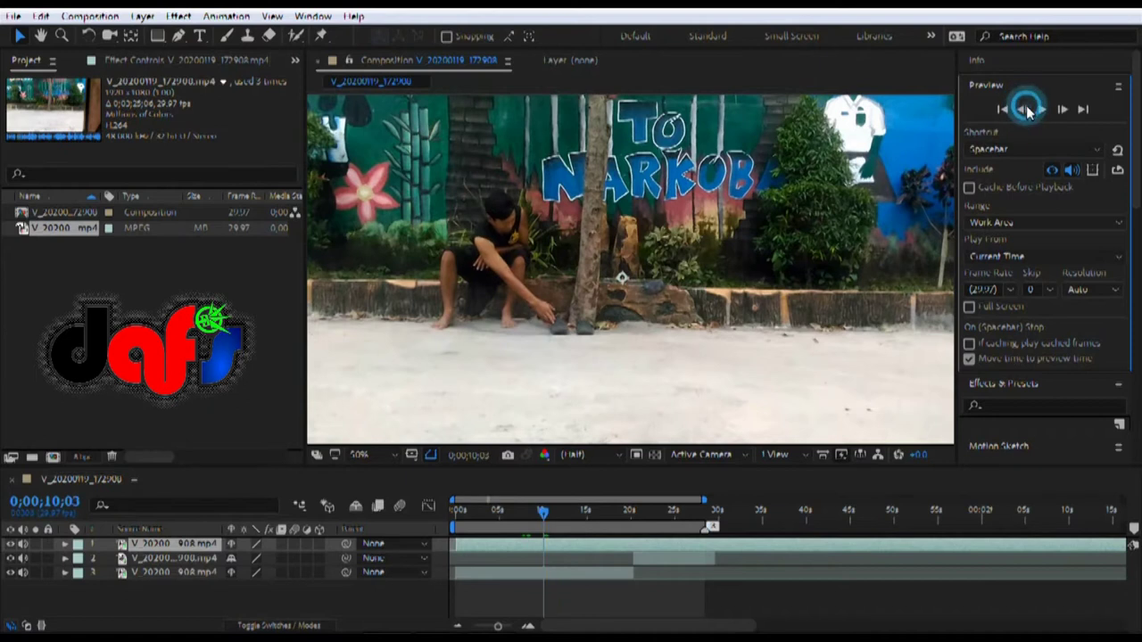
left_click(1026, 109)
left_click(1026, 108)
left_click(1026, 109)
left_click(1026, 109)
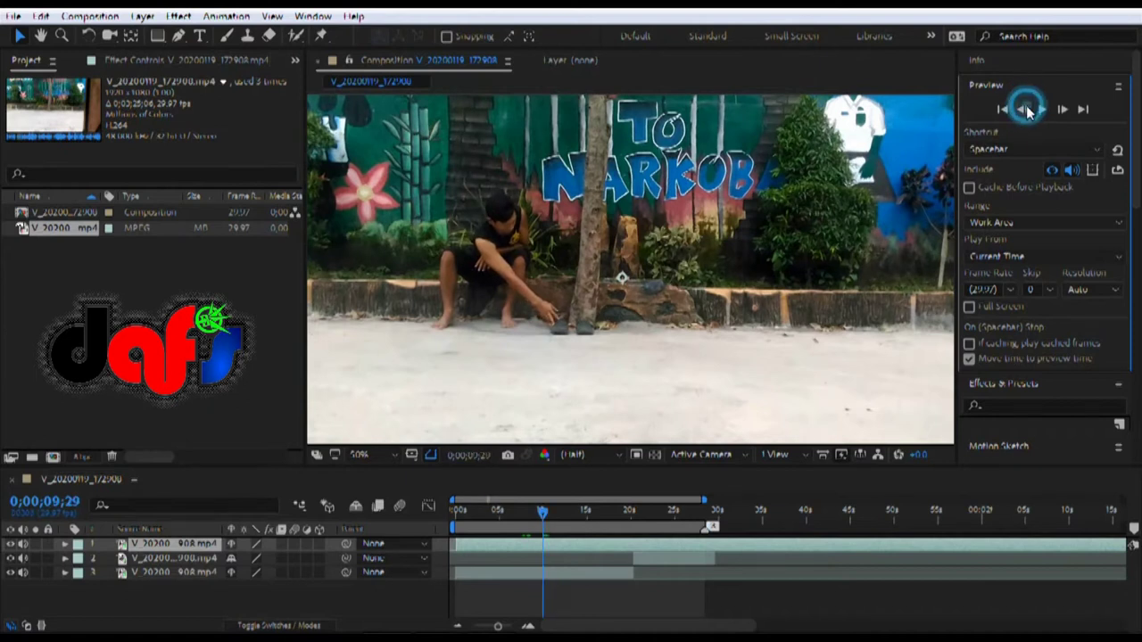
left_click(1026, 109)
left_click(1026, 109)
left_click(1026, 109)
left_click(1026, 109)
left_click(1026, 109)
left_click(1026, 109)
left_click(1026, 109)
left_click(1026, 108)
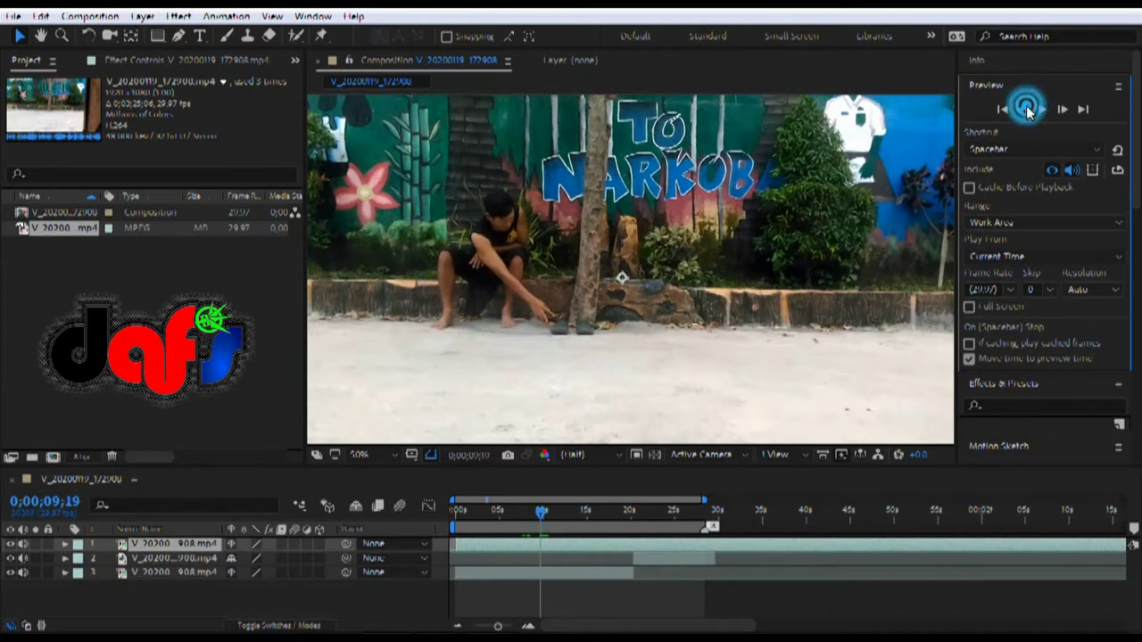
left_click(1026, 109)
left_click(1026, 109)
left_click(1026, 109)
left_click(1026, 108)
left_click(1026, 109)
- Hide and show the top layer repeatedly to compare its frame with the clip underneath at 0;00;09;18
left_click(11, 543)
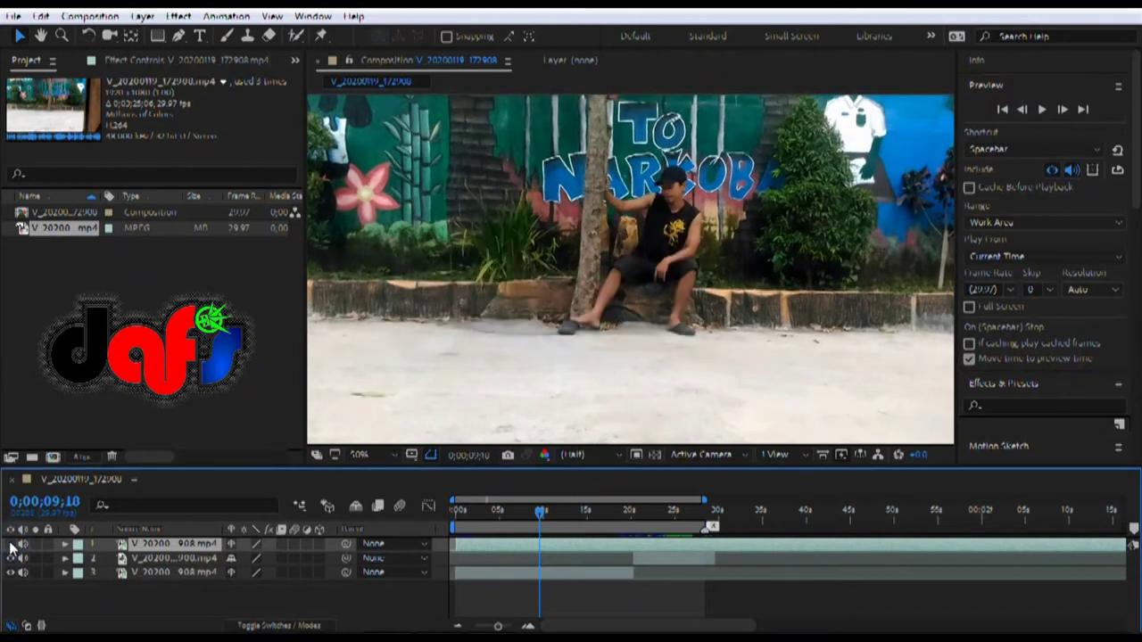
left_click(11, 544)
left_click(11, 543)
left_click(10, 543)
left_click(10, 543)
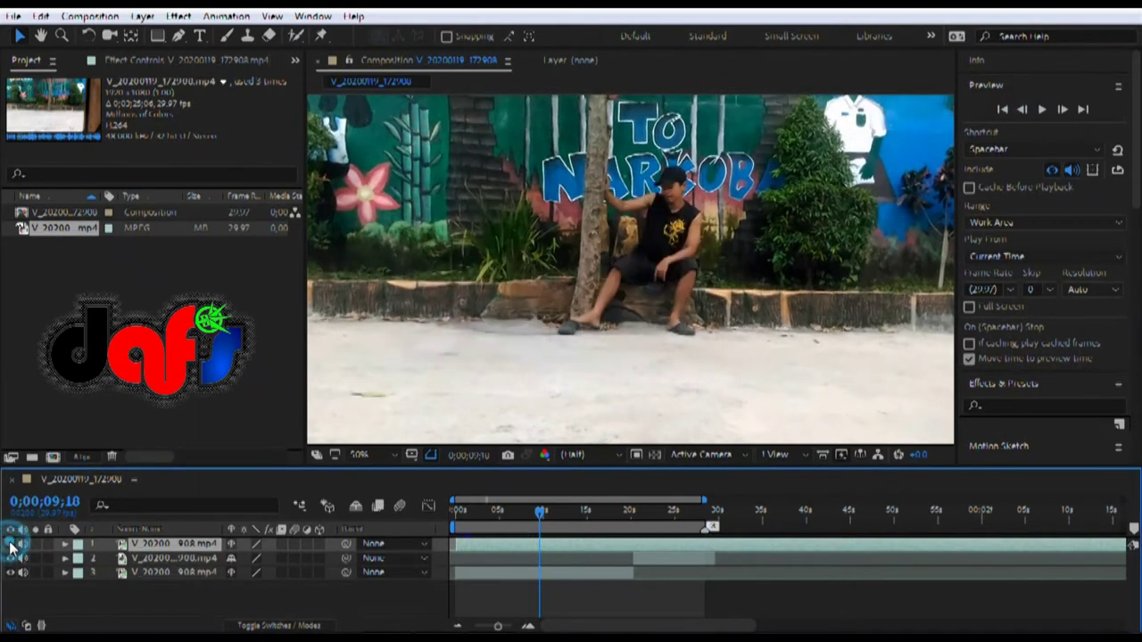
left_click(11, 544)
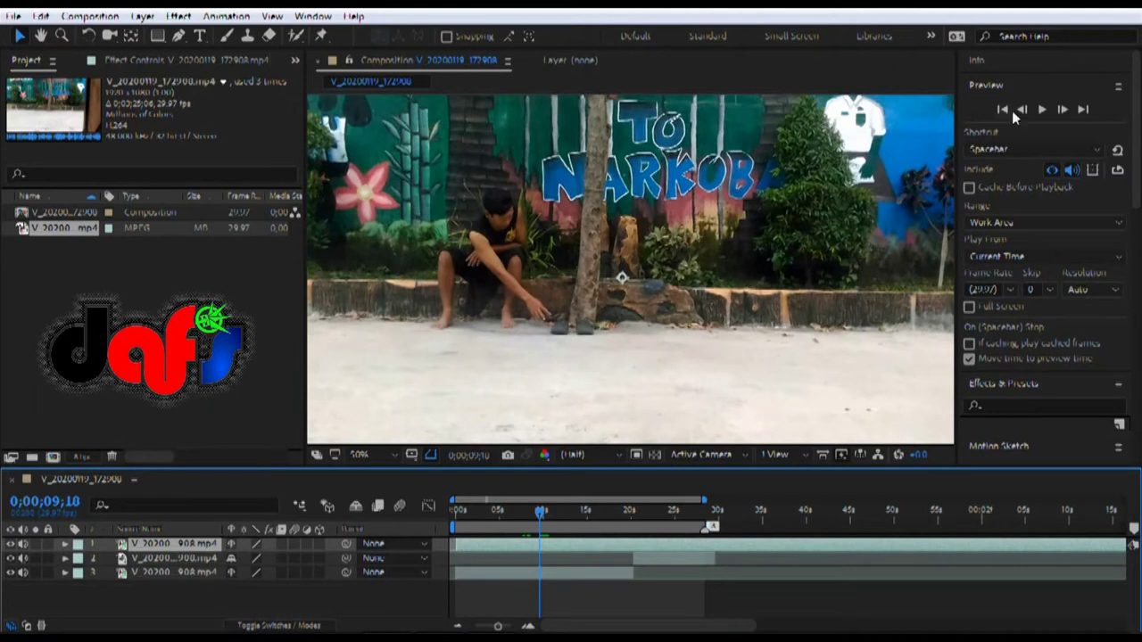
- Go to 0;00;09;29 and repeatedly hide and show the top layer to compare its frame with the clip underneath
mouse_move(538, 515)
left_mouse_down()
mouse_move(547, 527)
mouse_move(620, 521)
mouse_move(542, 522)
left_mouse_up()
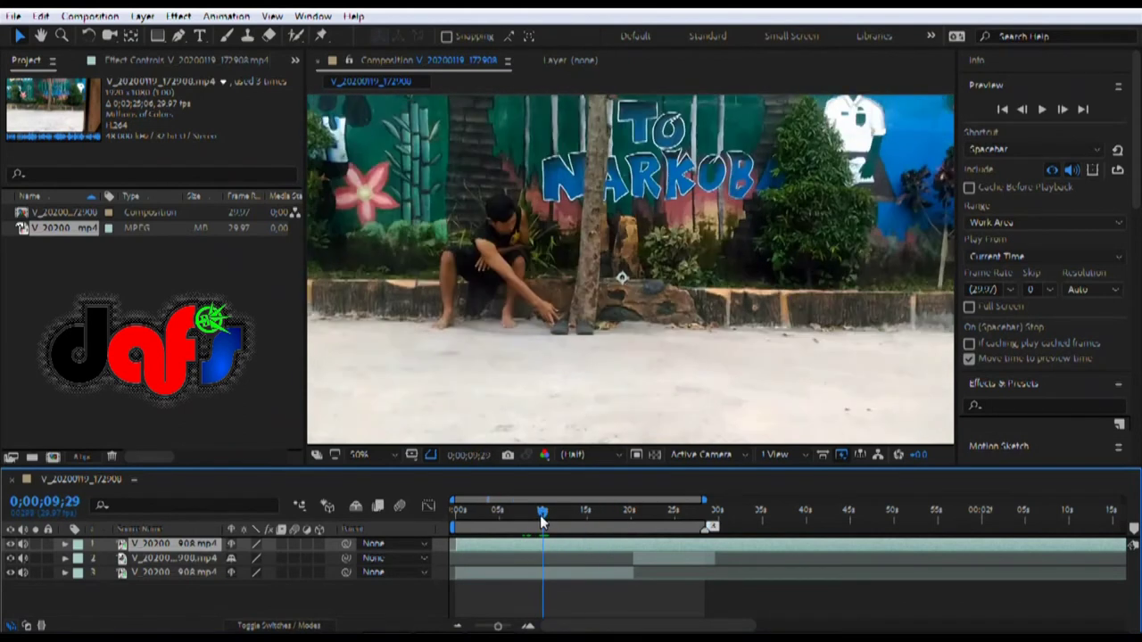
left_click(10, 544)
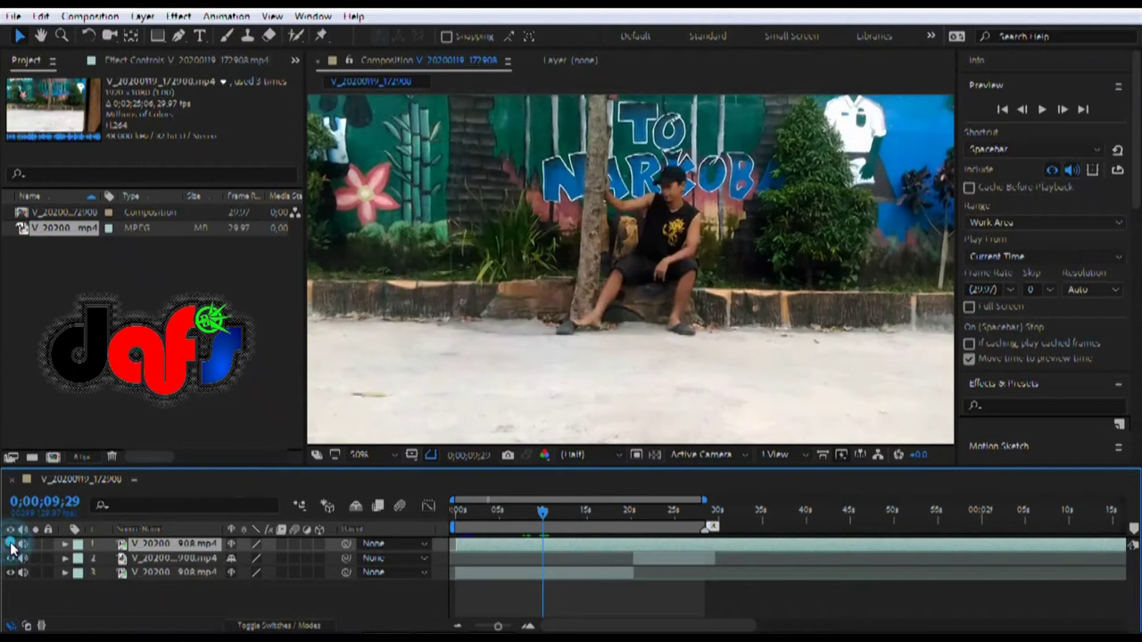
left_click(10, 544)
left_click(10, 544)
left_click(10, 544)
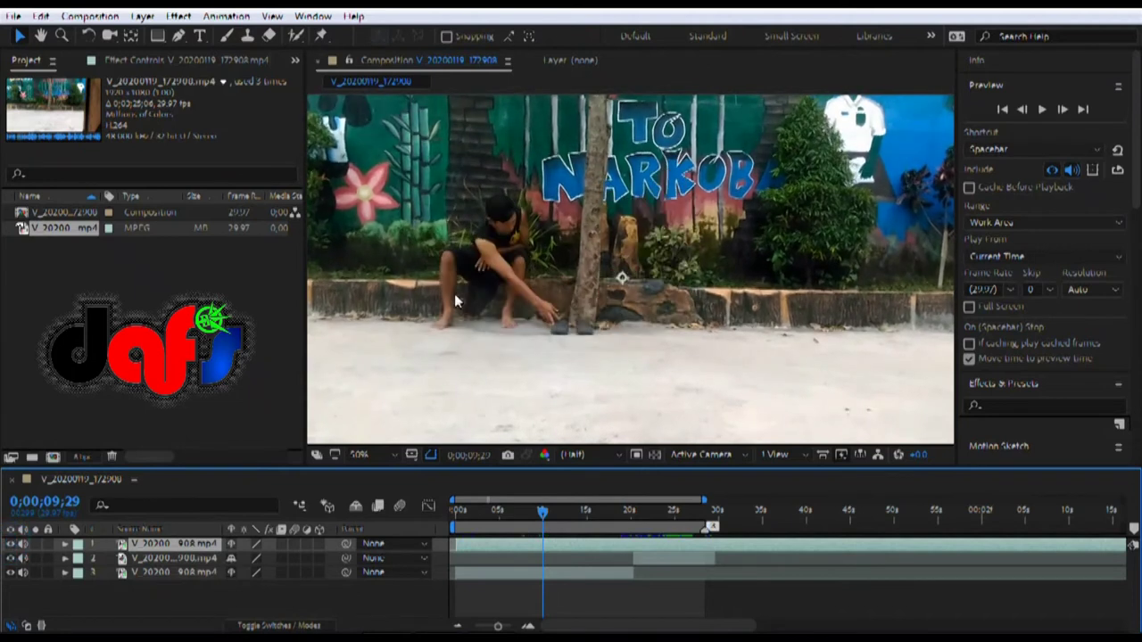
- Reduce the preview to 25%, go to 0;00;28;25 and hide the top layer to examine the second layer's frame
scroll(499, 271, "down", 2)
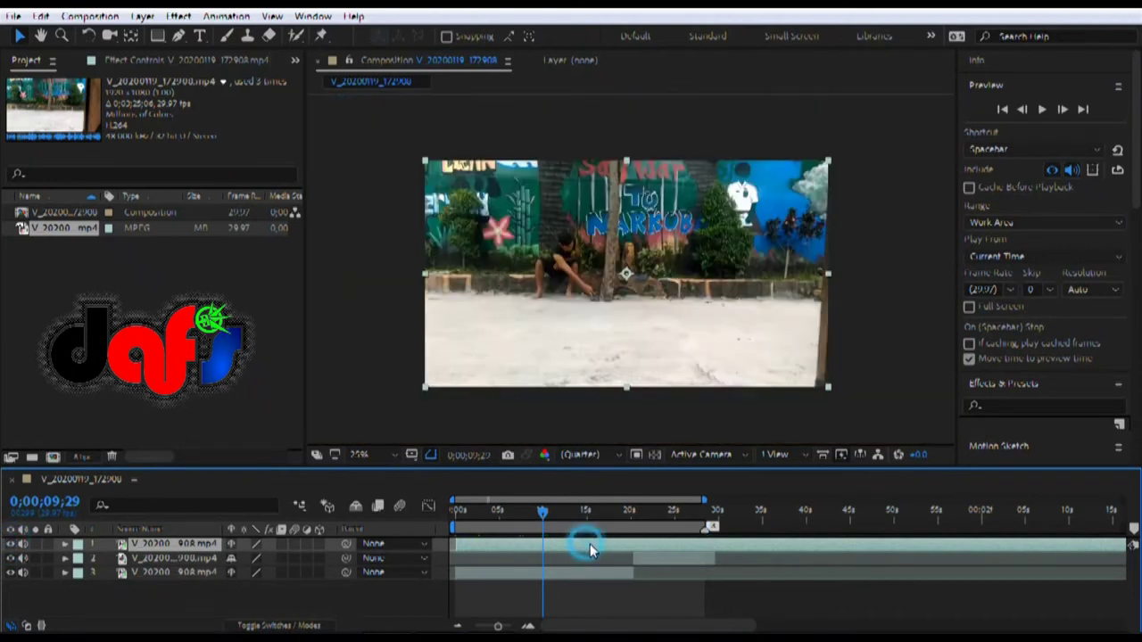
left_click_drag(549, 525, 709, 524)
left_click(694, 560)
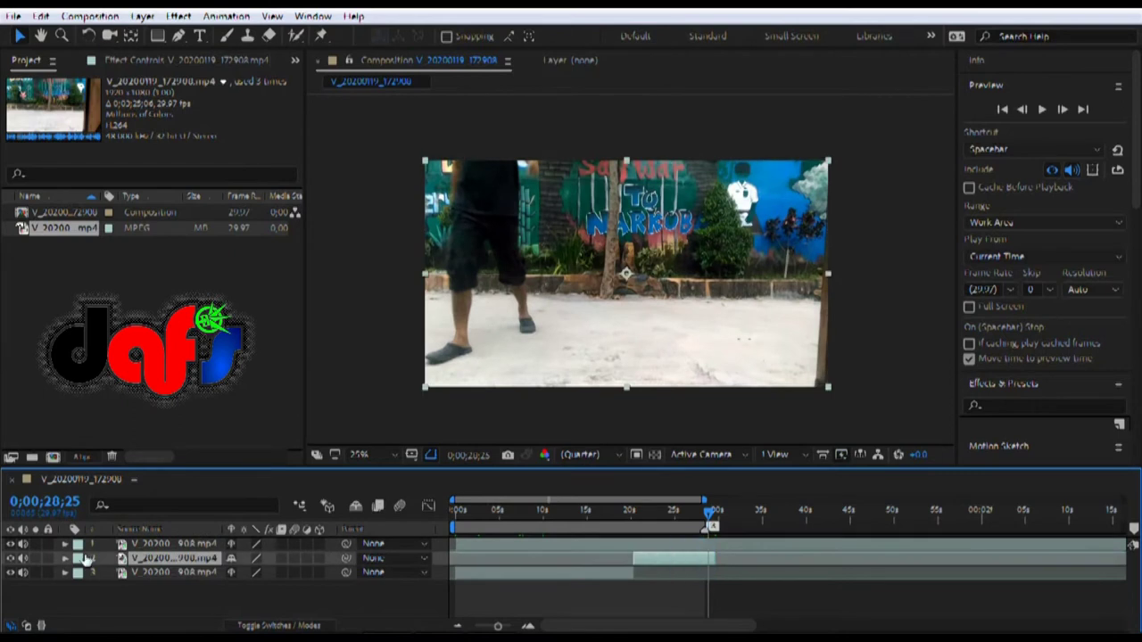
left_click(11, 544)
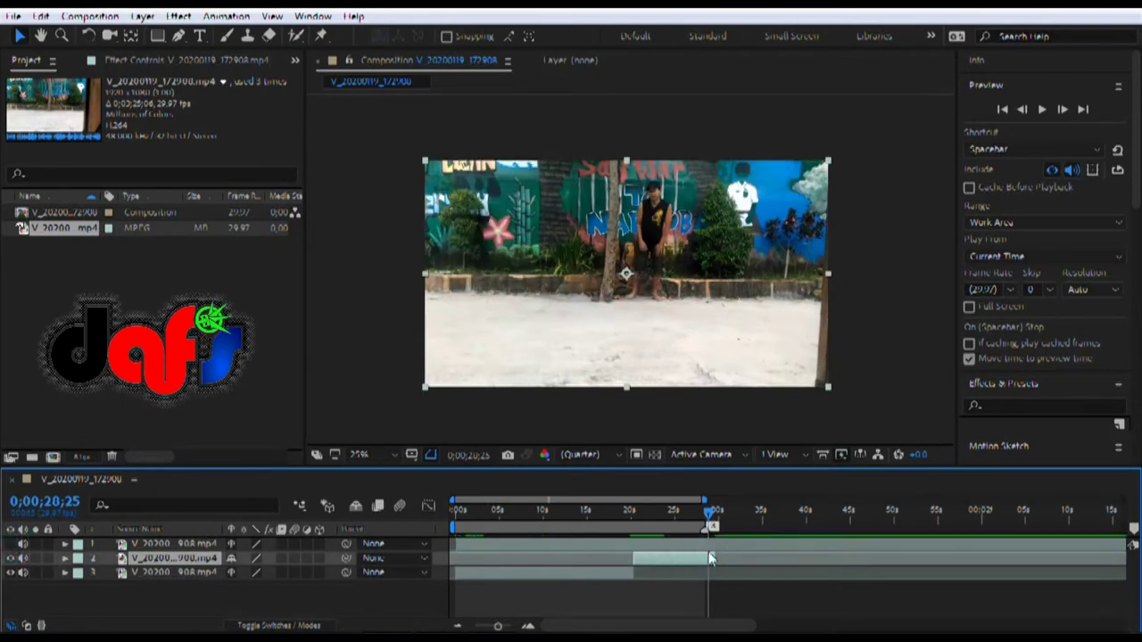
- Compare the top layer's frames with the second layer at 0;00;26;24 and 0;00;27;09 by switching the top layer's visibility
left_click_drag(711, 524, 689, 518)
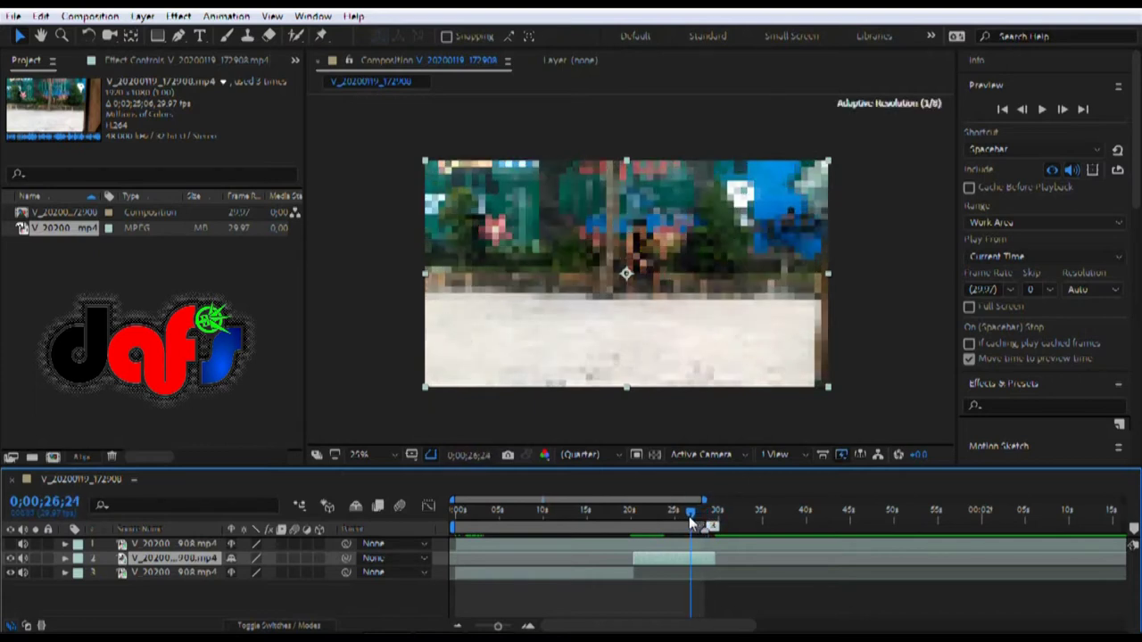
left_click(8, 546)
left_click(9, 545)
left_click(8, 546)
left_click(8, 546)
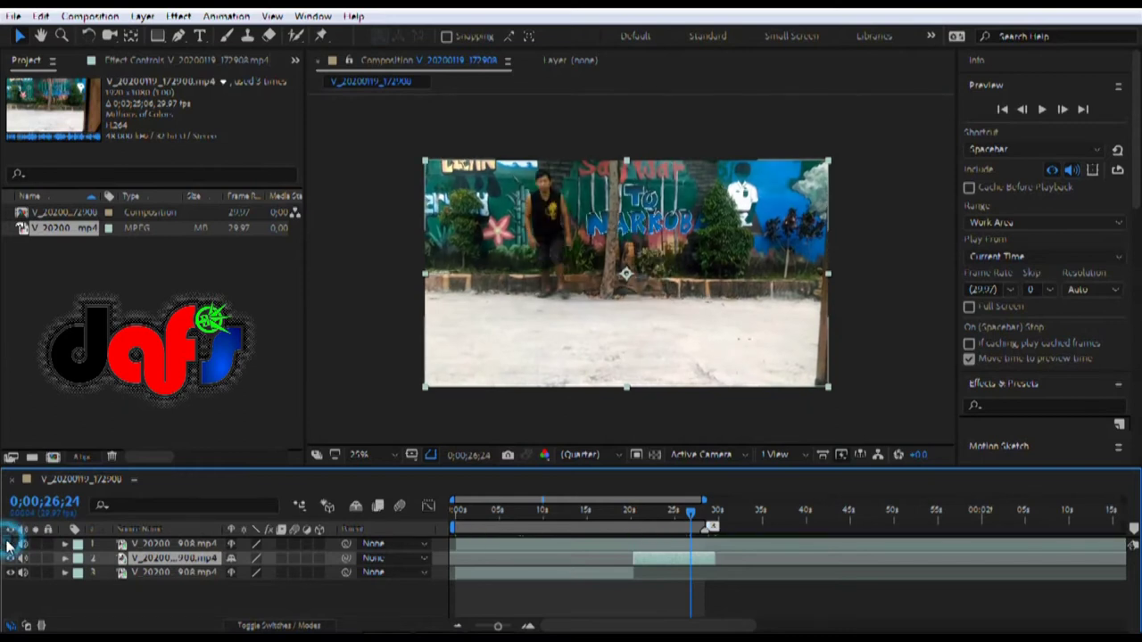
left_click(8, 545)
left_click(8, 545)
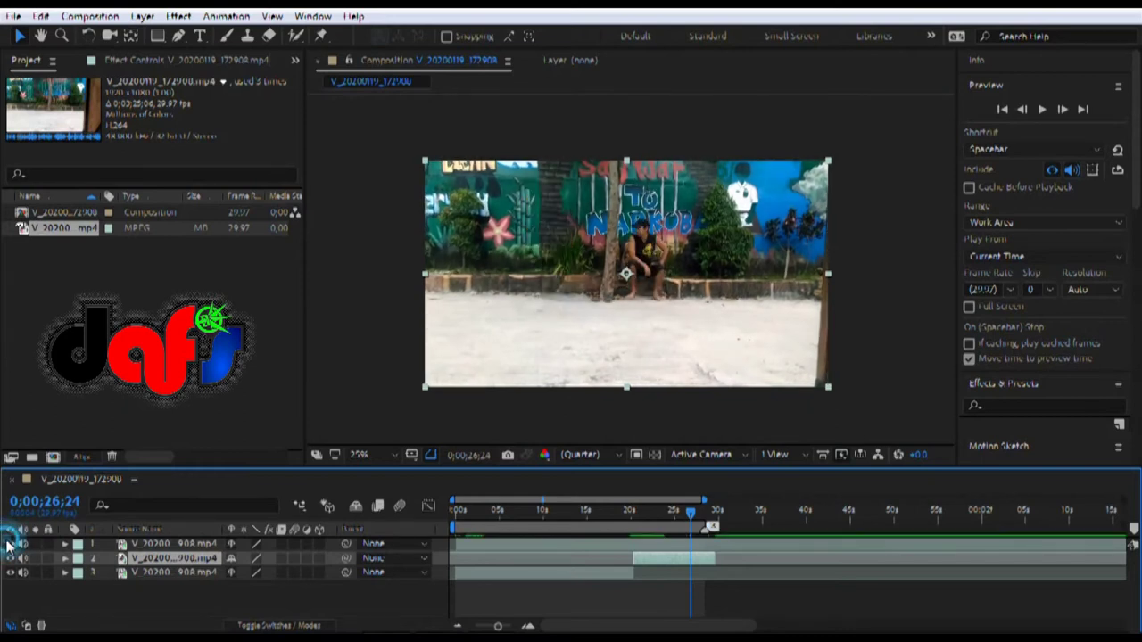
left_click(8, 545)
left_click(8, 545)
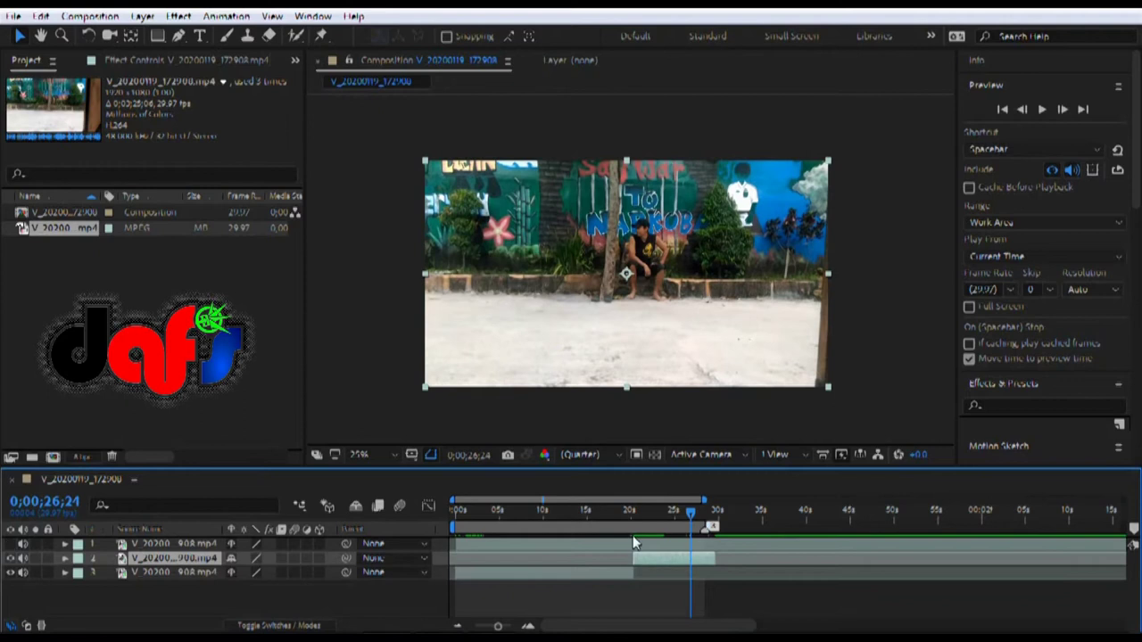
left_click_drag(691, 516, 695, 512)
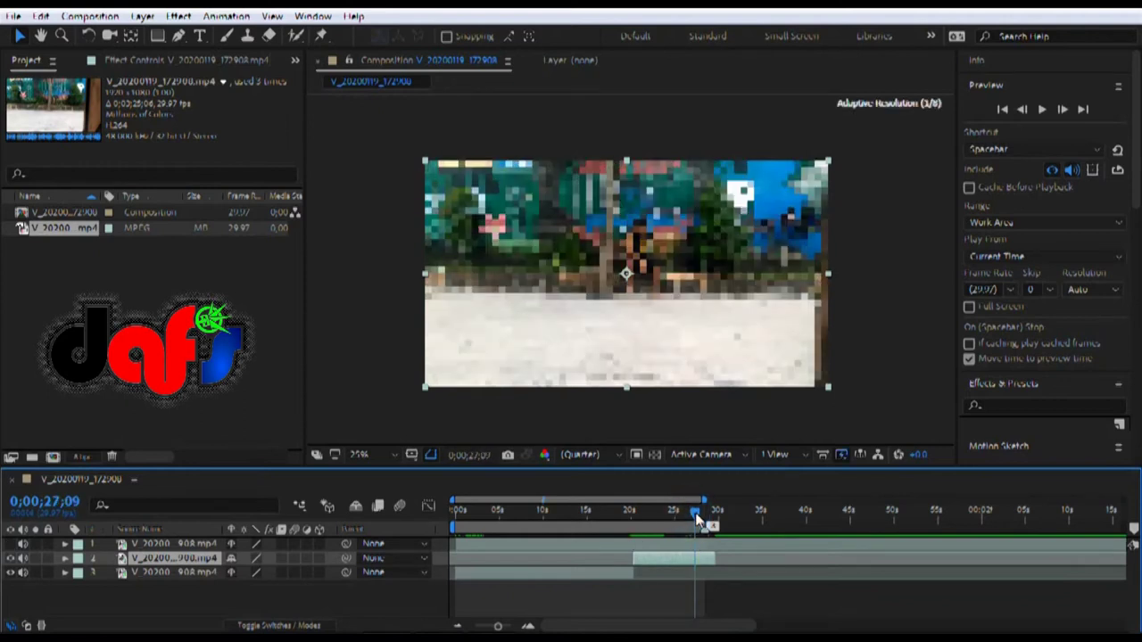
left_click(9, 546)
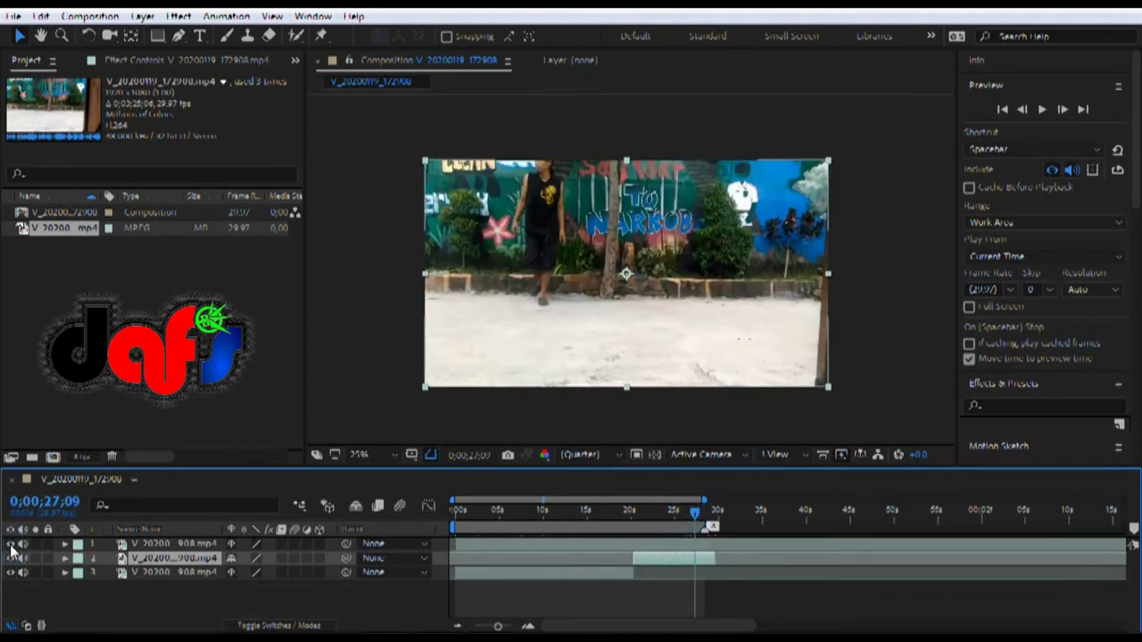
- Go to 0;00;17;19 and alternately hide and show the top layer to compare the man's pose with the bottom layer
left_click(622, 574)
left_click_drag(615, 521, 611, 521)
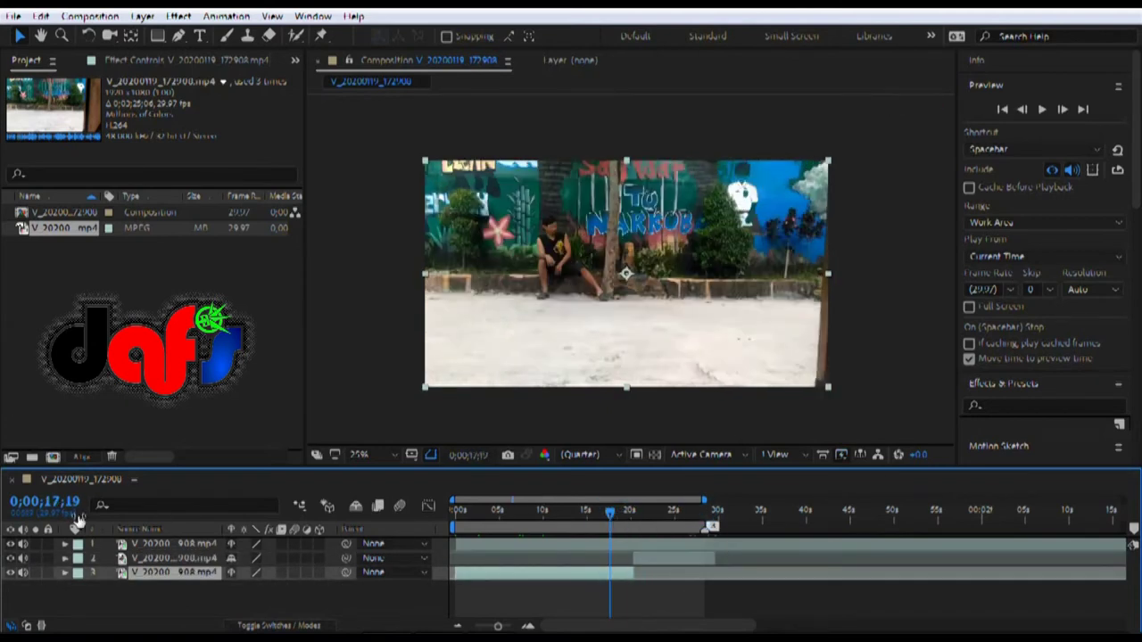
left_click(10, 543)
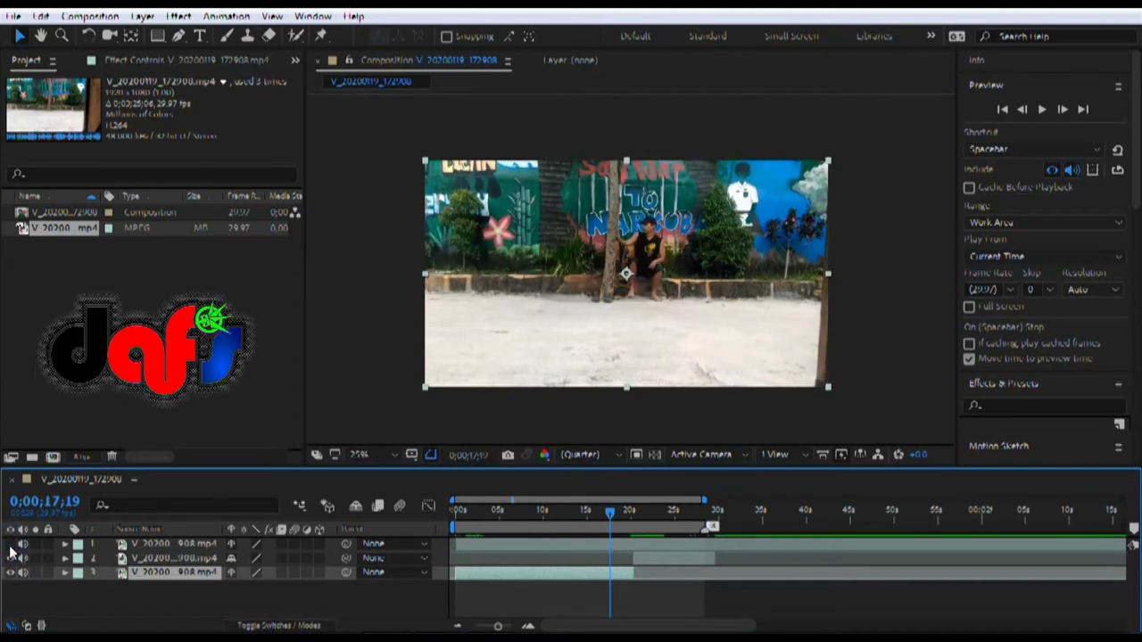
left_click(10, 545)
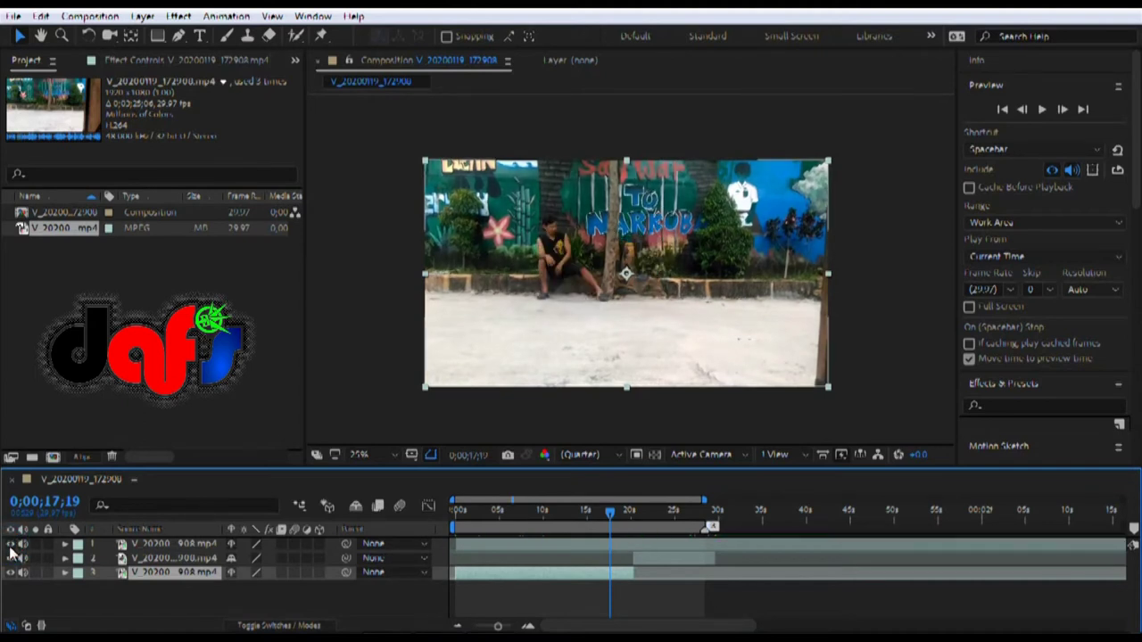
left_click(523, 545)
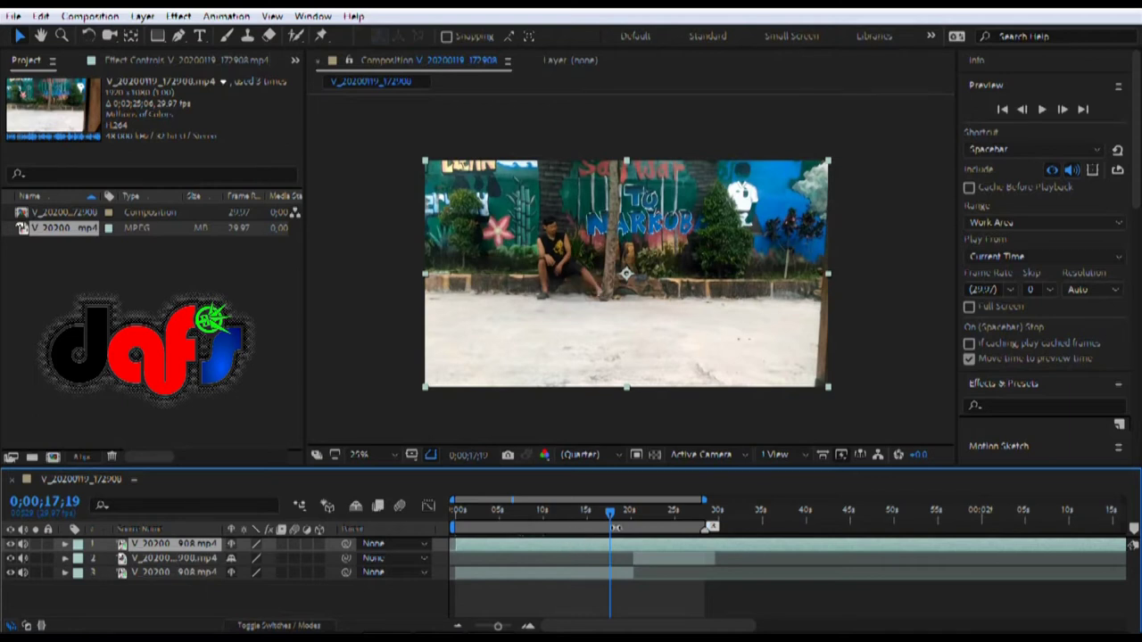
left_click(12, 544)
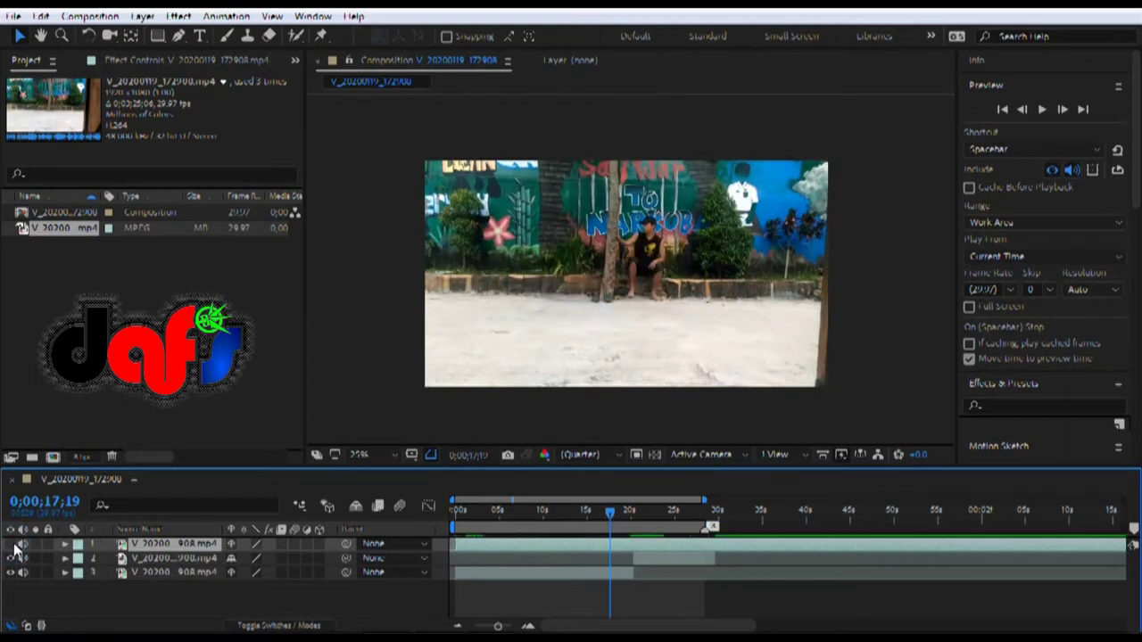
left_click(12, 545)
left_click(12, 545)
left_click(13, 545)
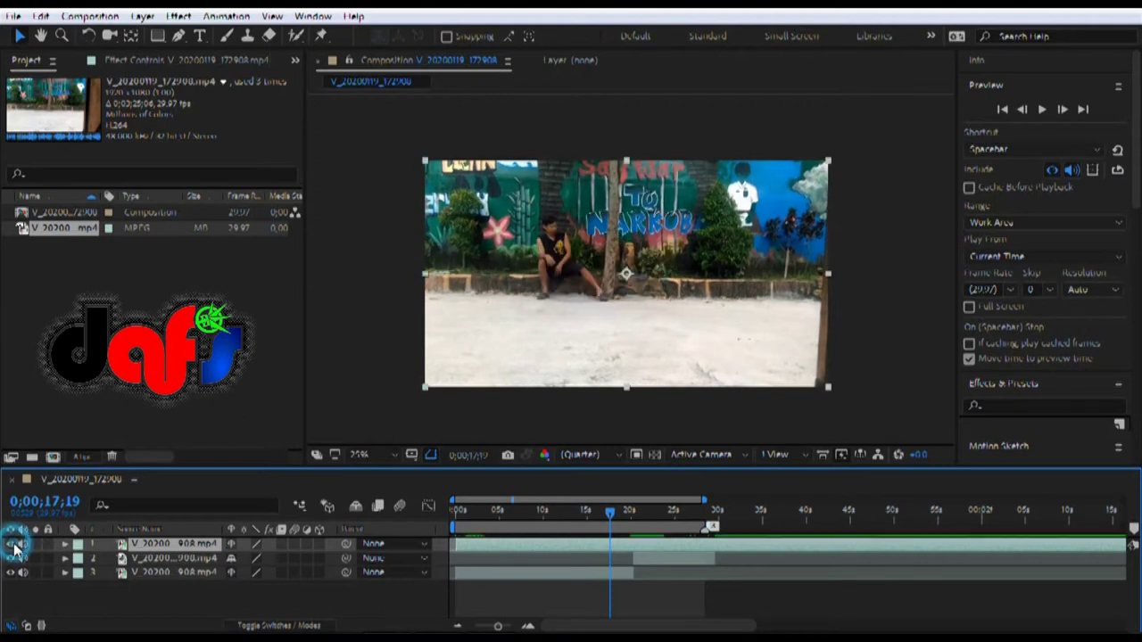
left_click(12, 545)
left_click(13, 545)
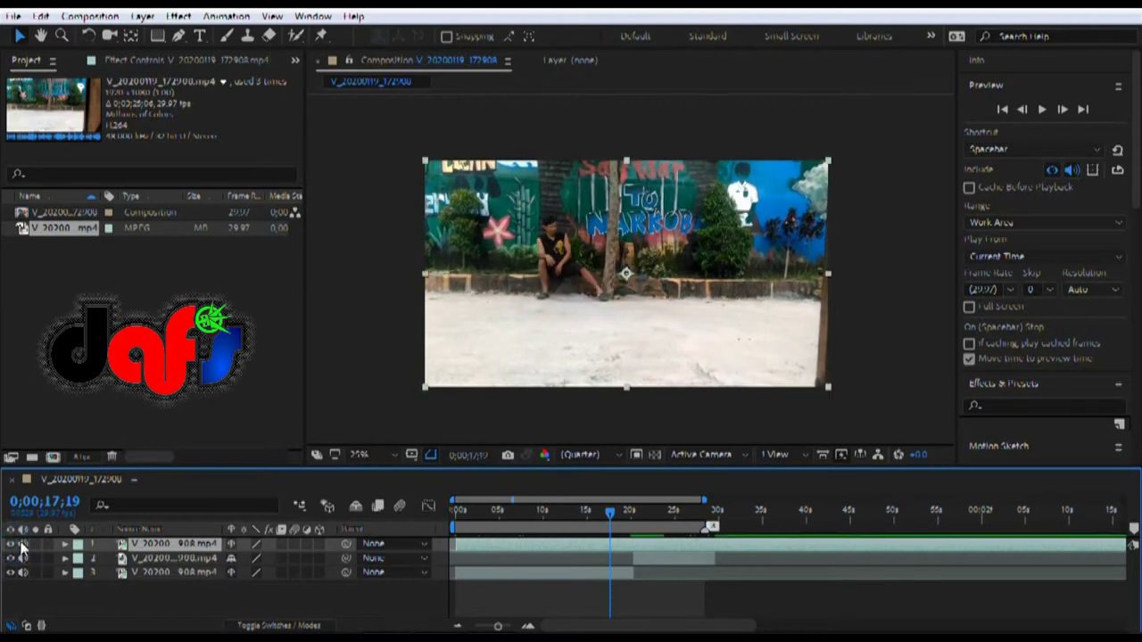
- Advance two frames to 0;00;17;21 and check the footage beneath the top layer before showing that layer again
left_click(1062, 109)
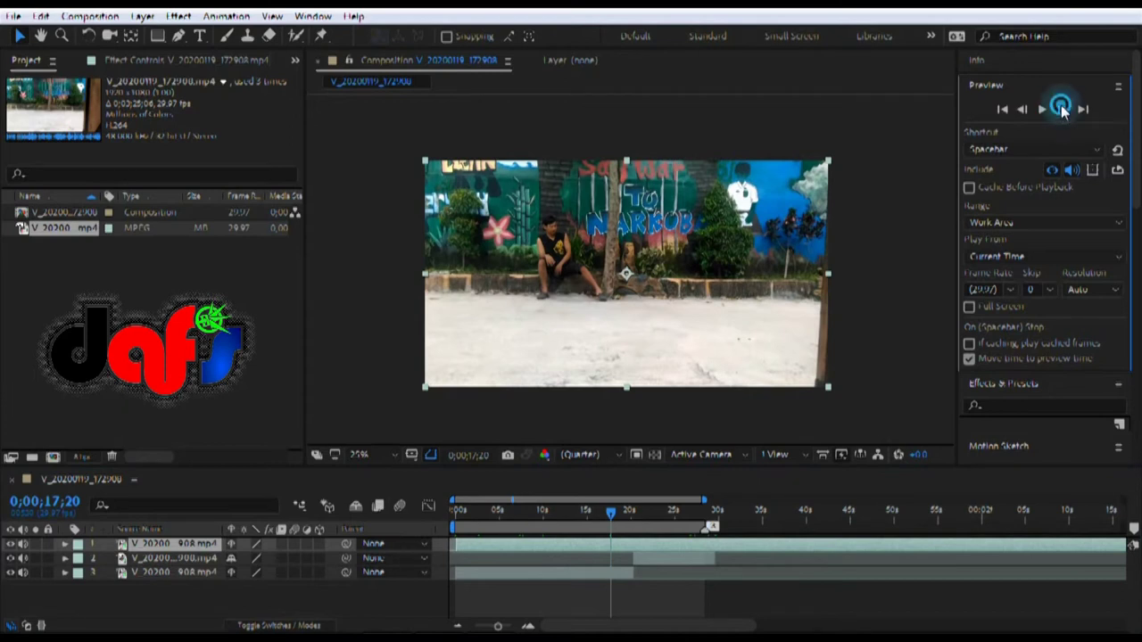
left_click(1061, 109)
left_click(13, 545)
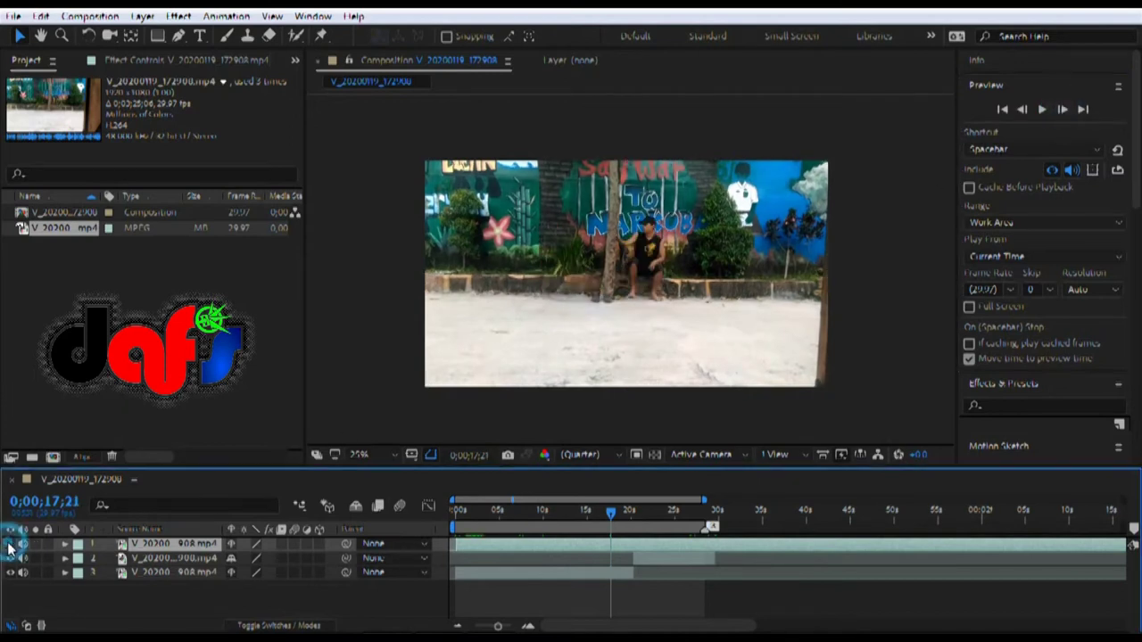
left_click(13, 546)
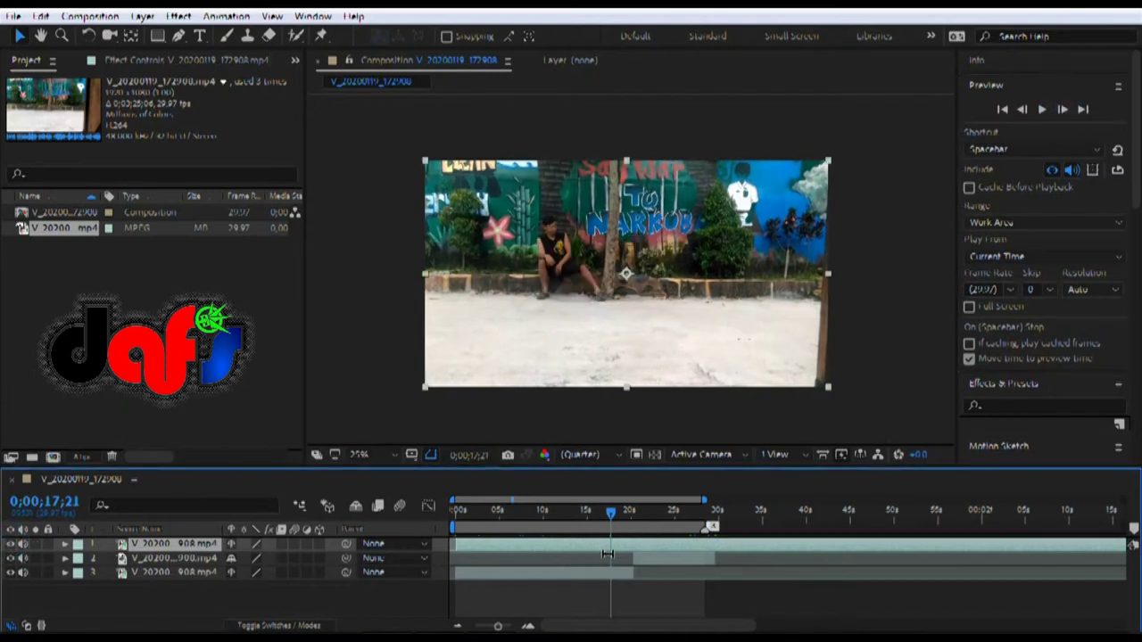
- Move back to 0;00;17;01 and repeatedly hide and show the top layer to compare the two clips' timing
left_click_drag(609, 522, 604, 524)
left_click(12, 546)
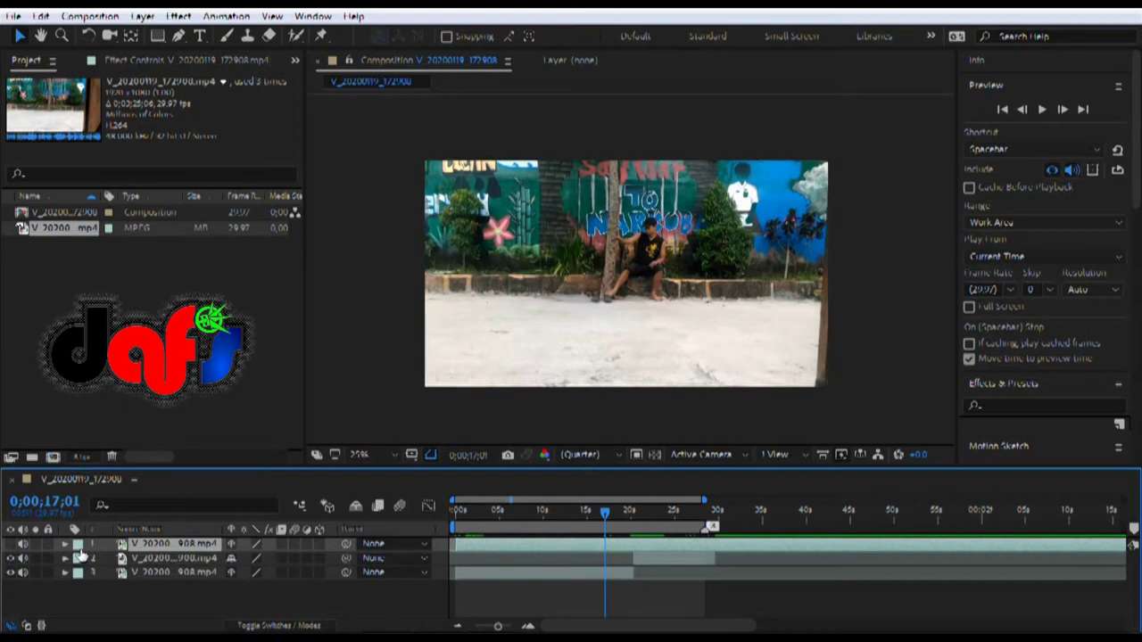
left_click(12, 546)
left_click(11, 545)
left_click(10, 544)
left_click(11, 545)
left_click(11, 545)
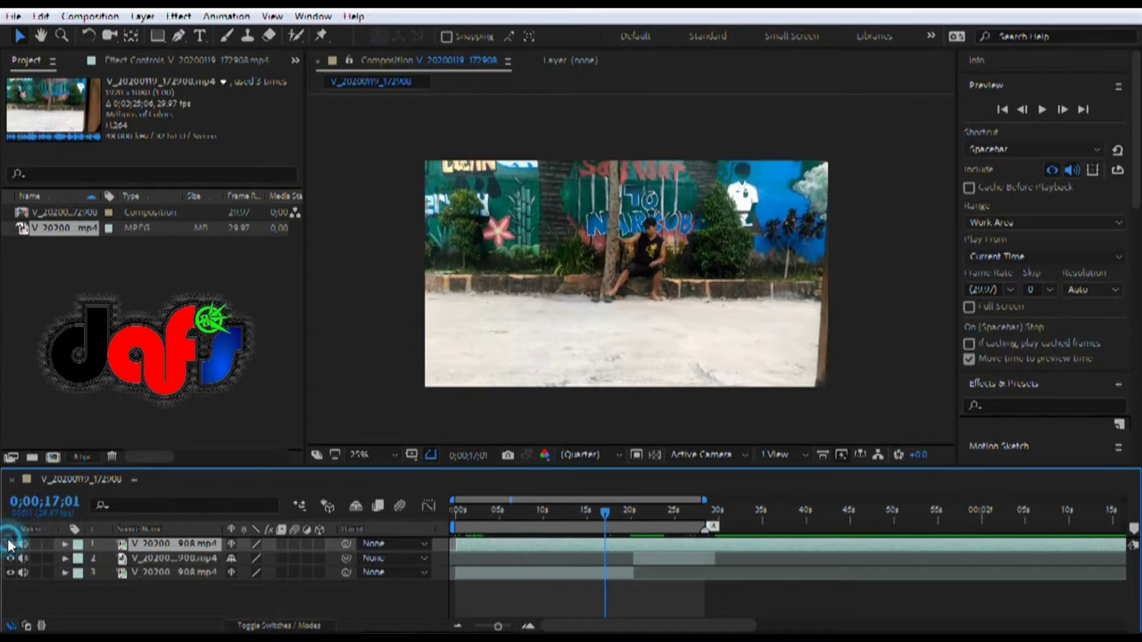
- Shift the top clip slightly later on the timeline and compare it with the bottom clip at 0;00;17;01
left_click(10, 546)
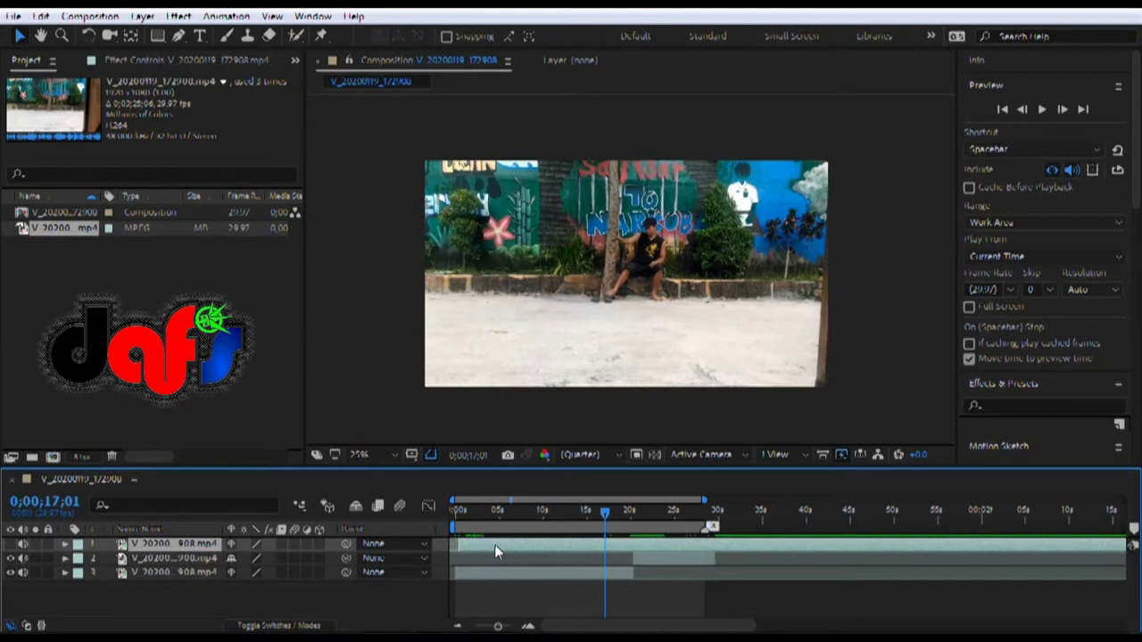
left_click(10, 545)
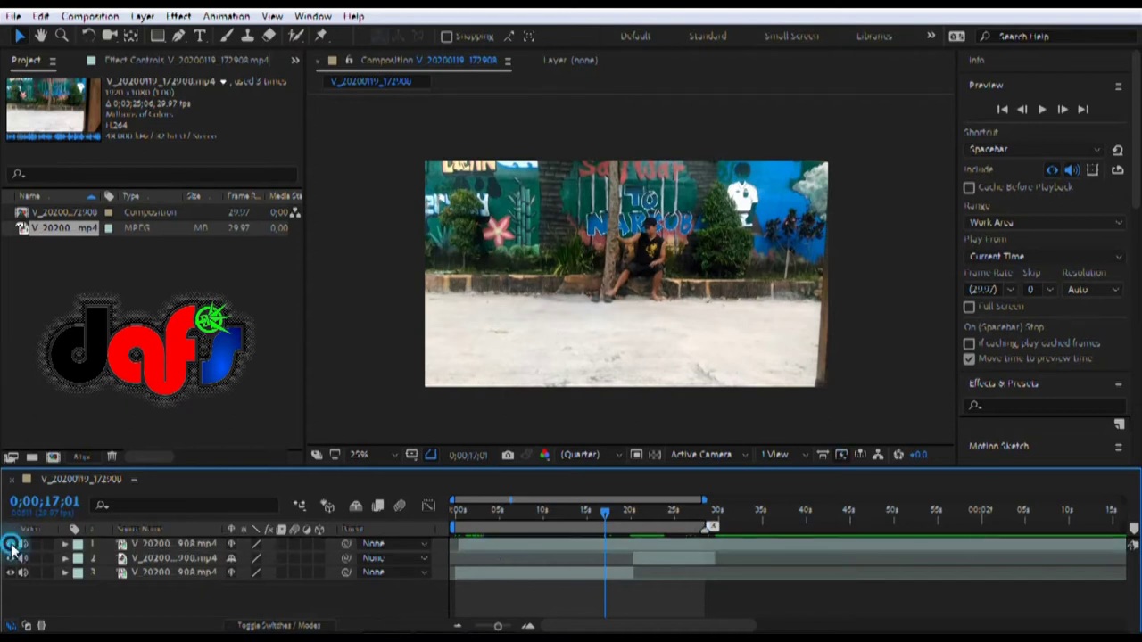
left_click(10, 546)
left_click(10, 546)
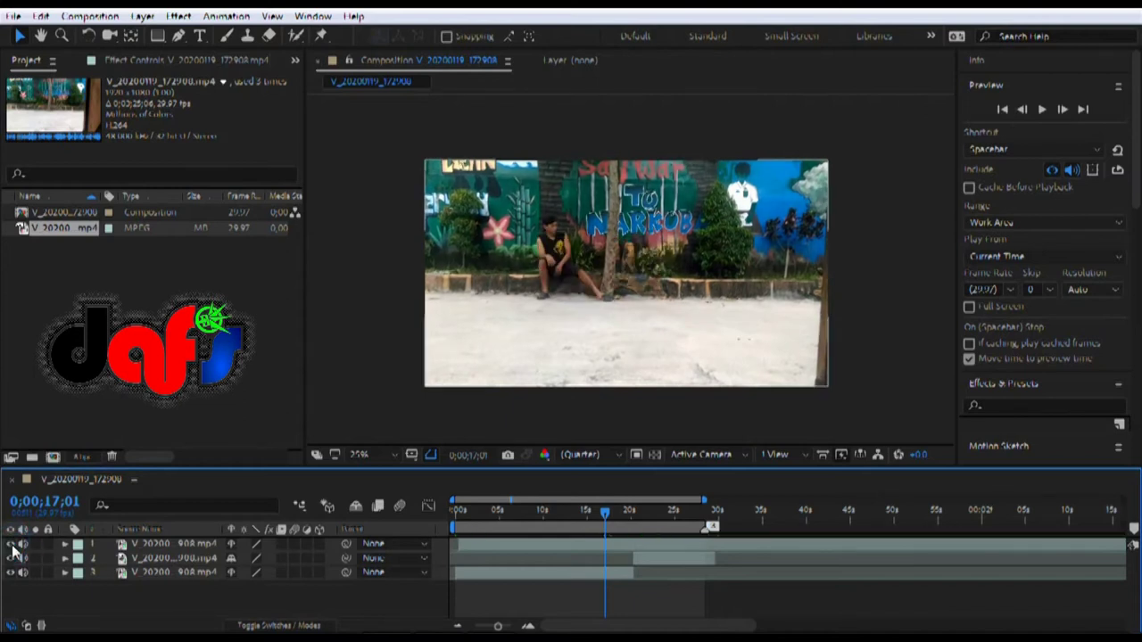
left_click(10, 546)
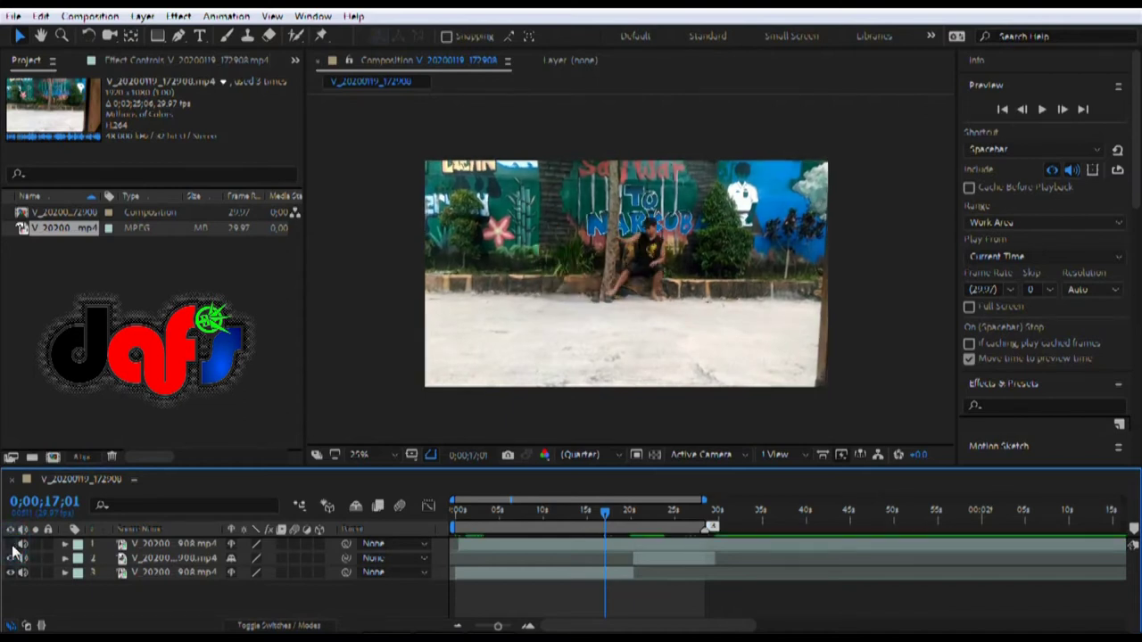
left_click(11, 546)
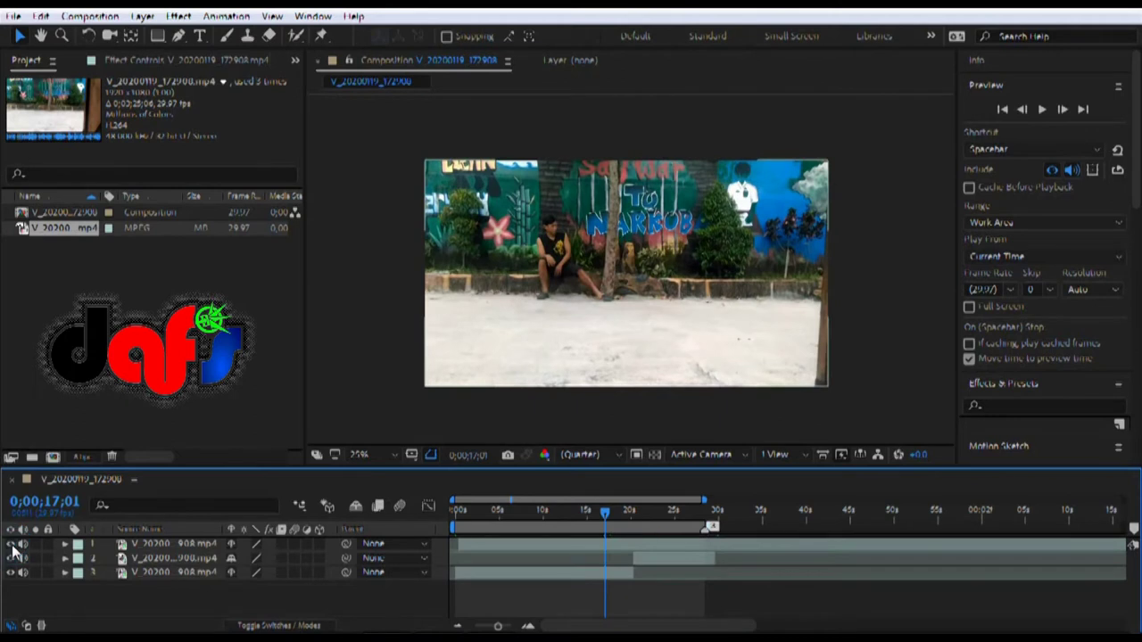
- Recheck the top layer against the footage beneath at 0;00;17;01 and nudge the top clip a little later again
left_click(10, 545)
left_click(11, 545)
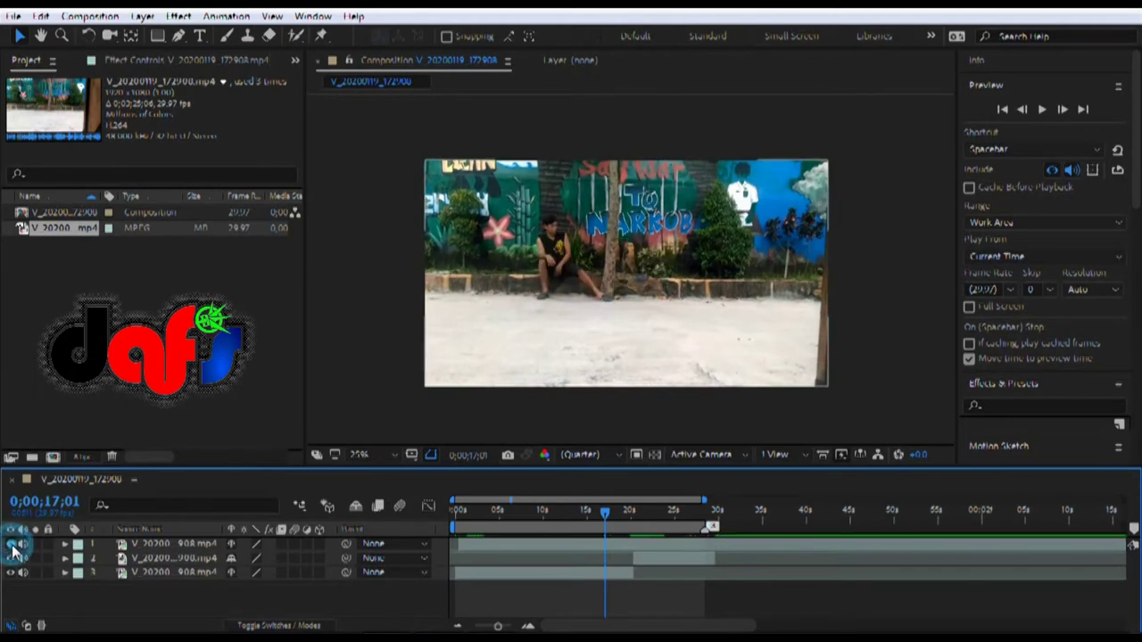
left_click(11, 545)
left_click(12, 546)
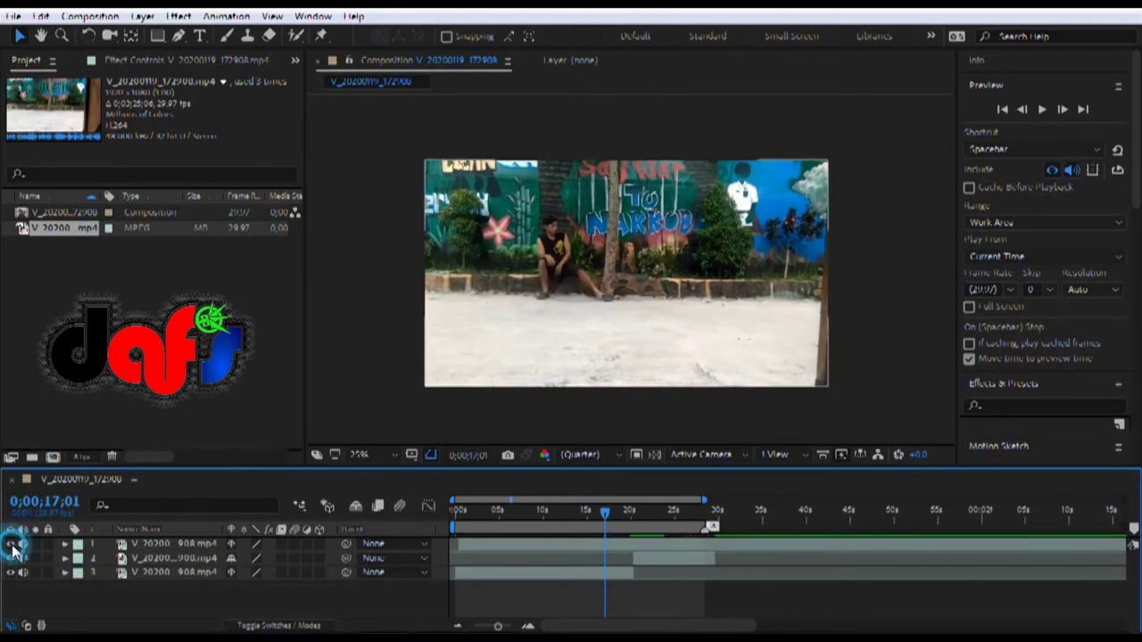
left_click(11, 547)
left_click(12, 547)
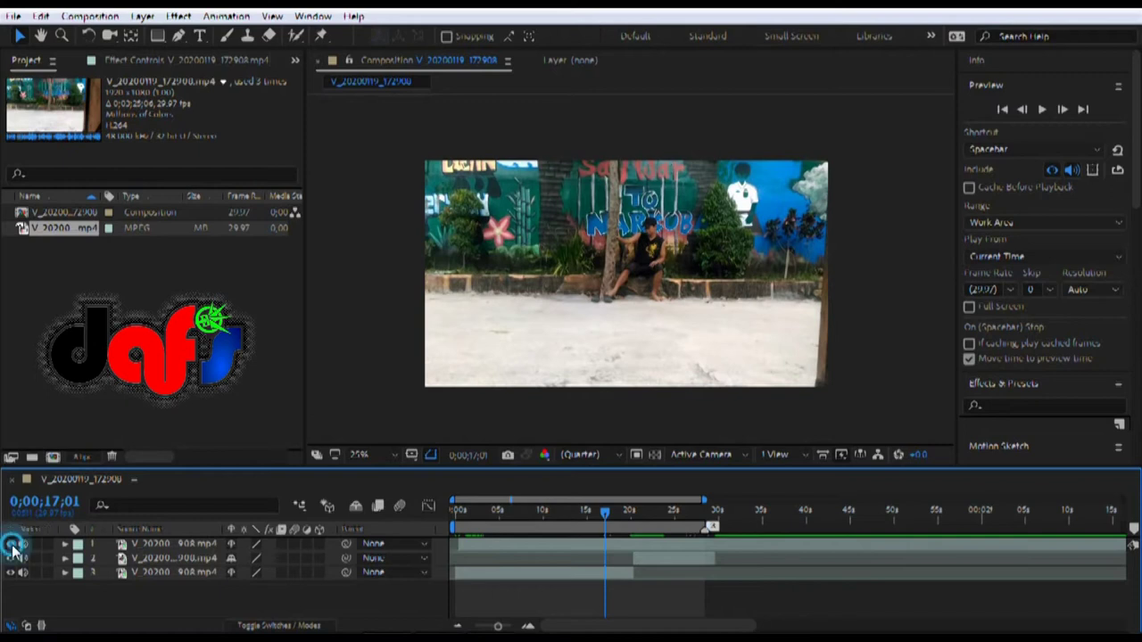
left_click(12, 547)
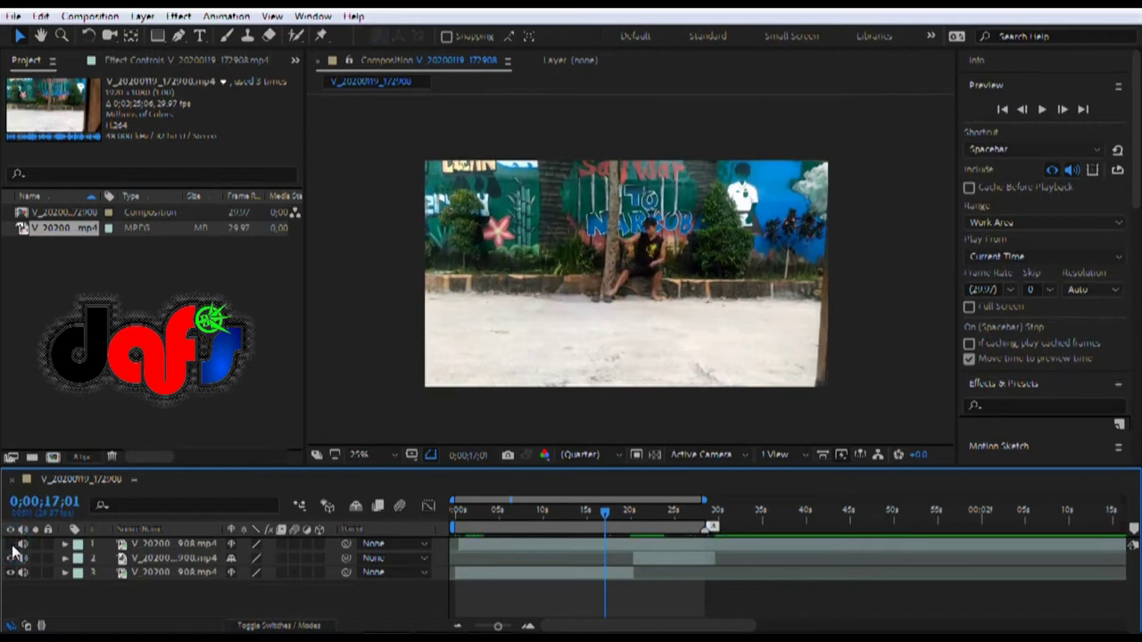
left_click(11, 547)
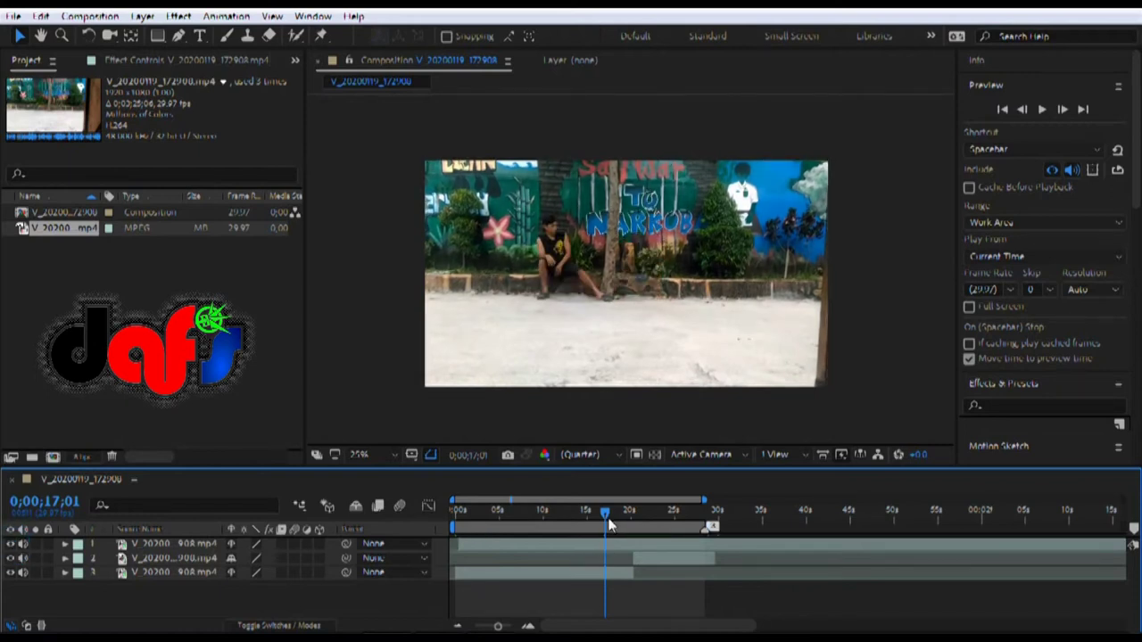
left_click_drag(591, 544, 599, 534)
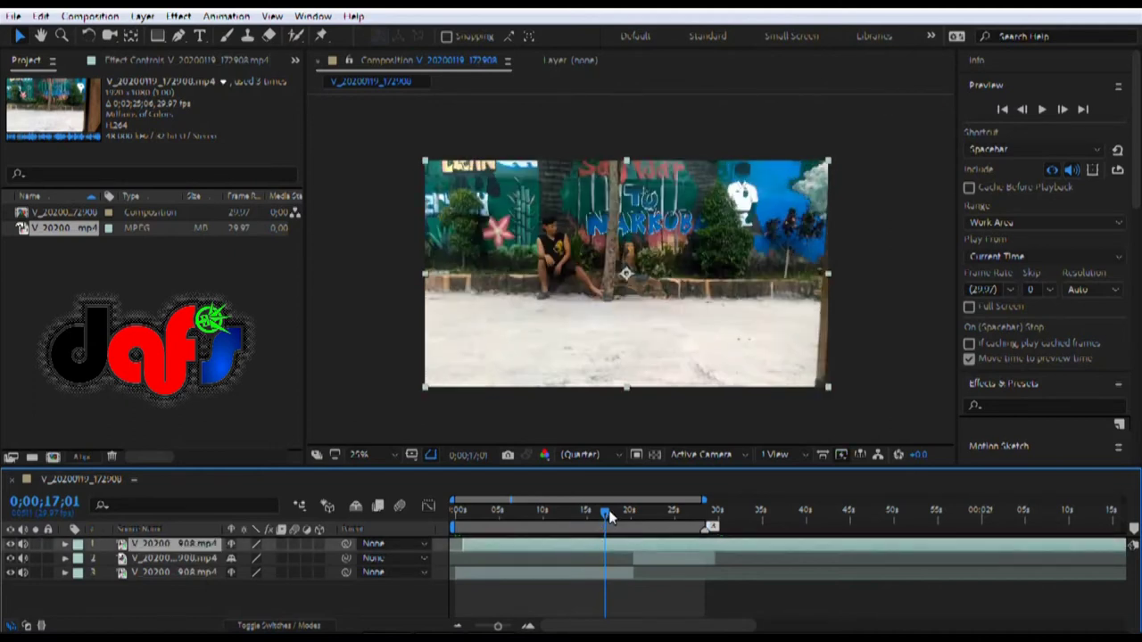
- Compare the top layer with the footage beneath at 0;00;17;01 and 0;00;16;23 by repeatedly hiding and showing it
left_click(10, 544)
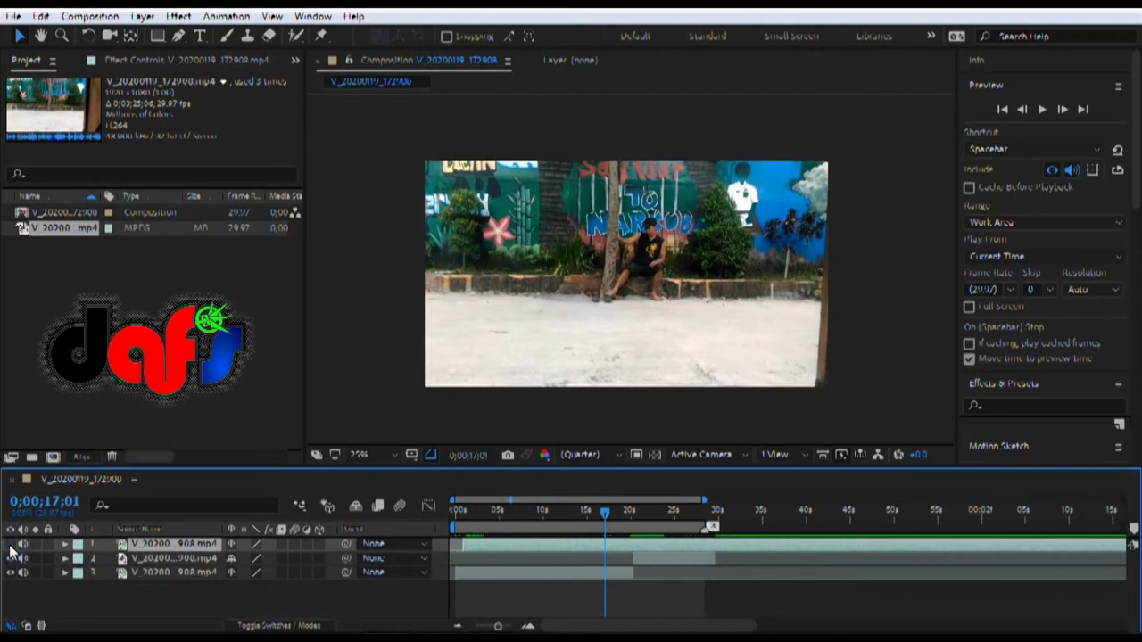
left_click(10, 544)
left_click(10, 544)
left_click(10, 544)
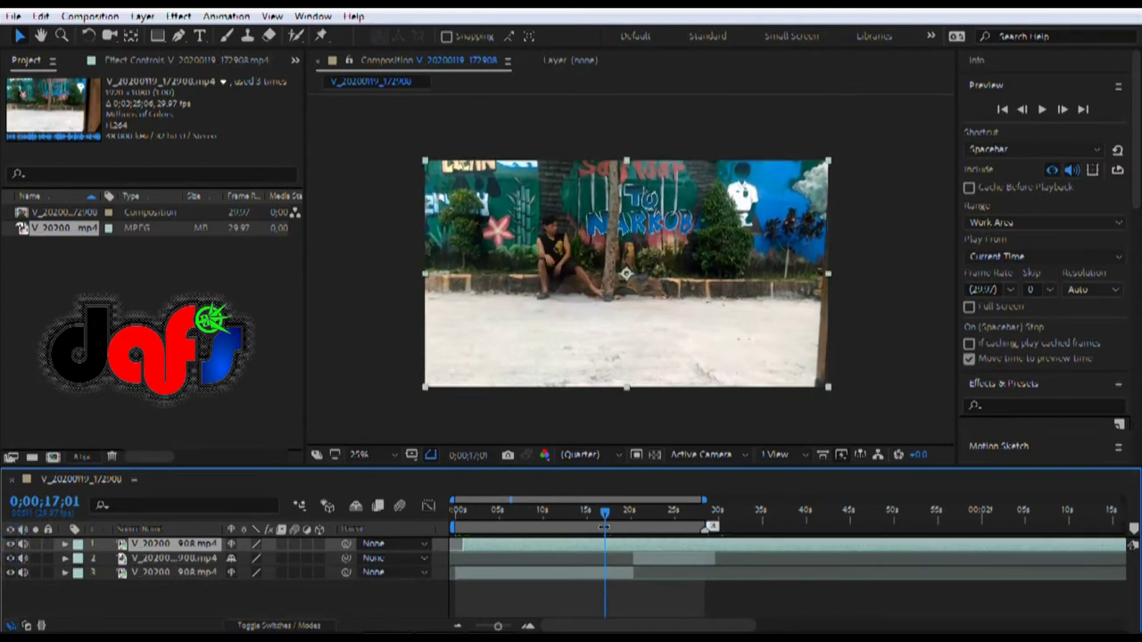
left_click_drag(606, 524, 604, 522)
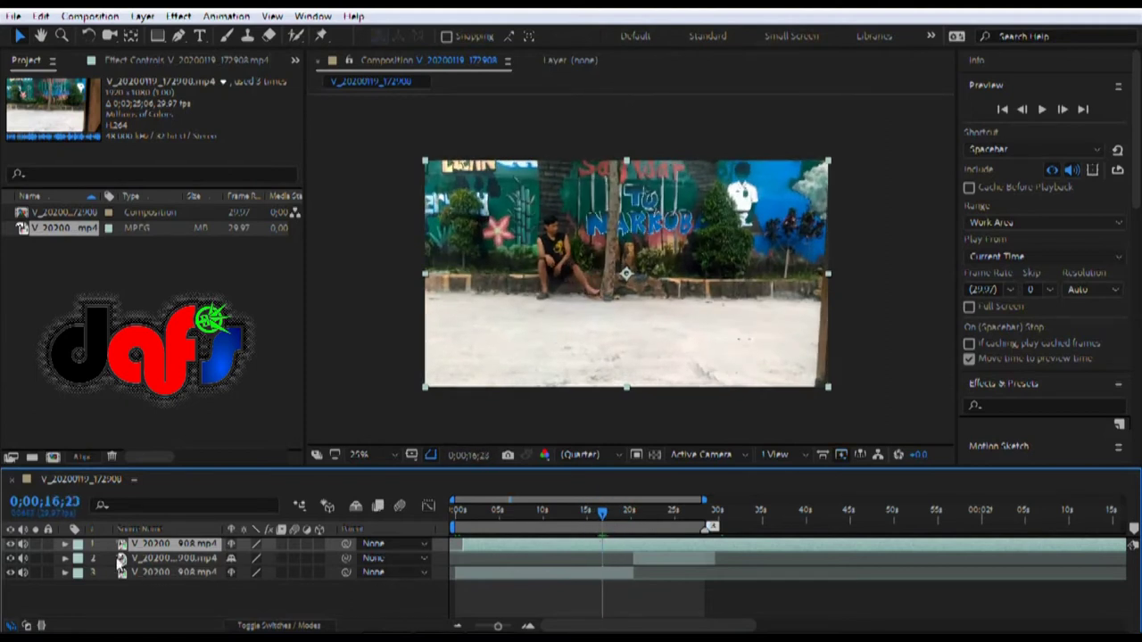
left_click(13, 544)
left_click(13, 544)
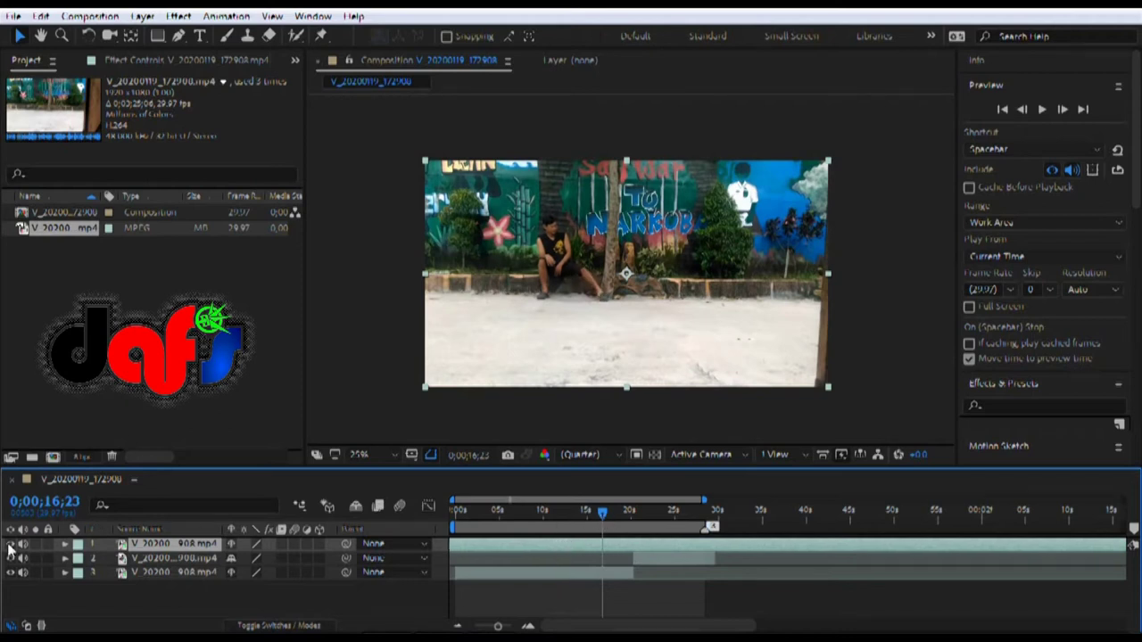
- Compare the top layer with the footage beneath at 0;00;15;07 and shift the top clip slightly later
left_click_drag(605, 514, 587, 519)
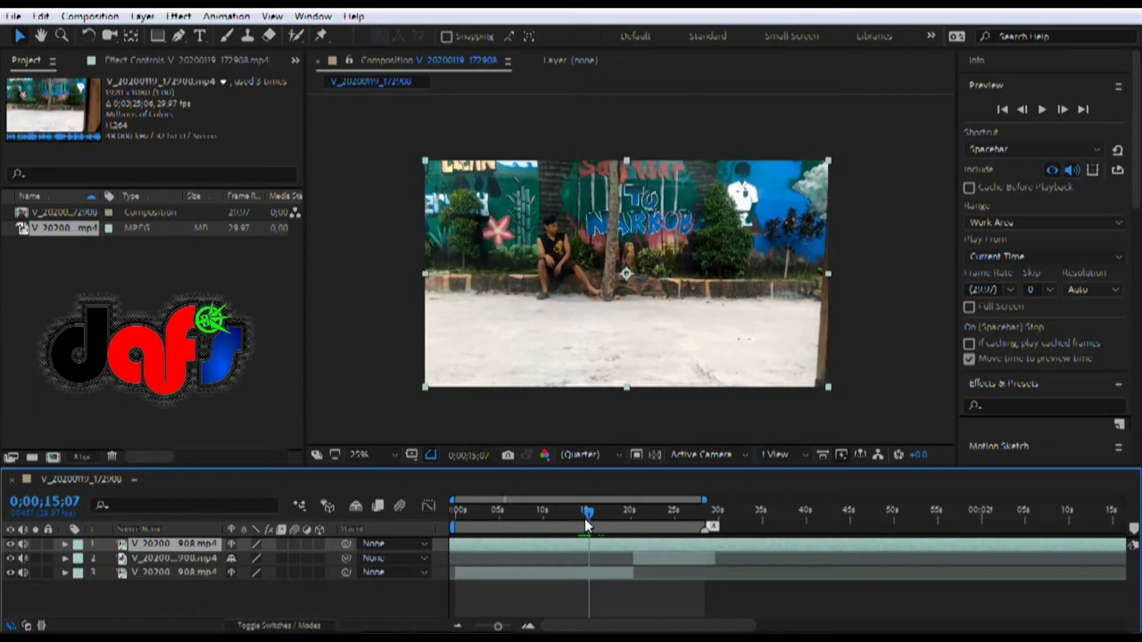
left_click(10, 545)
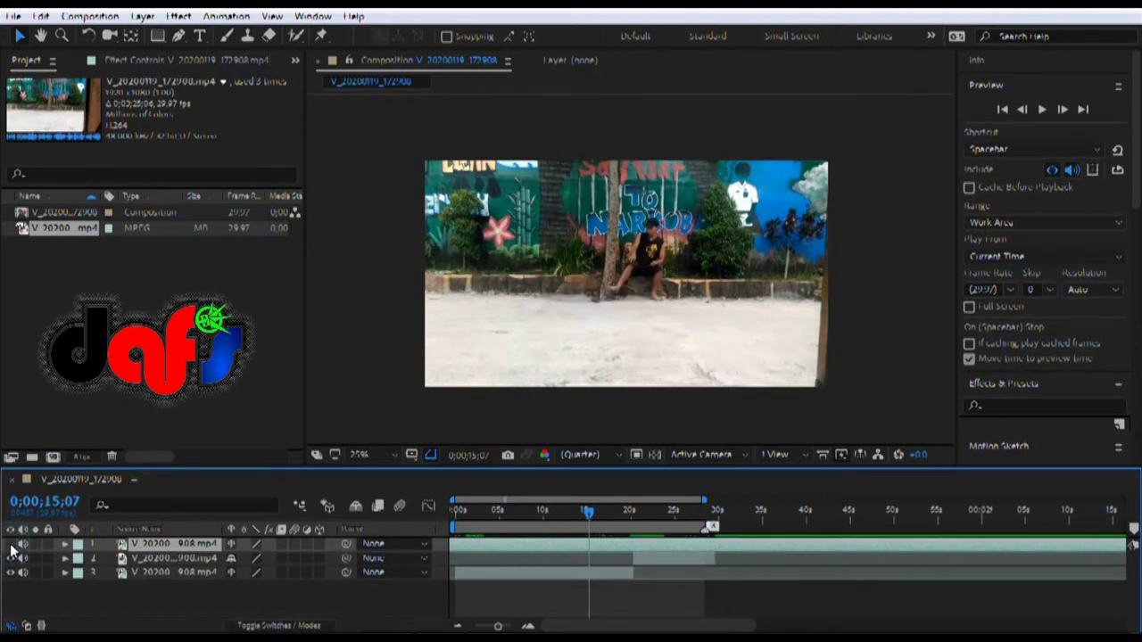
left_click(10, 545)
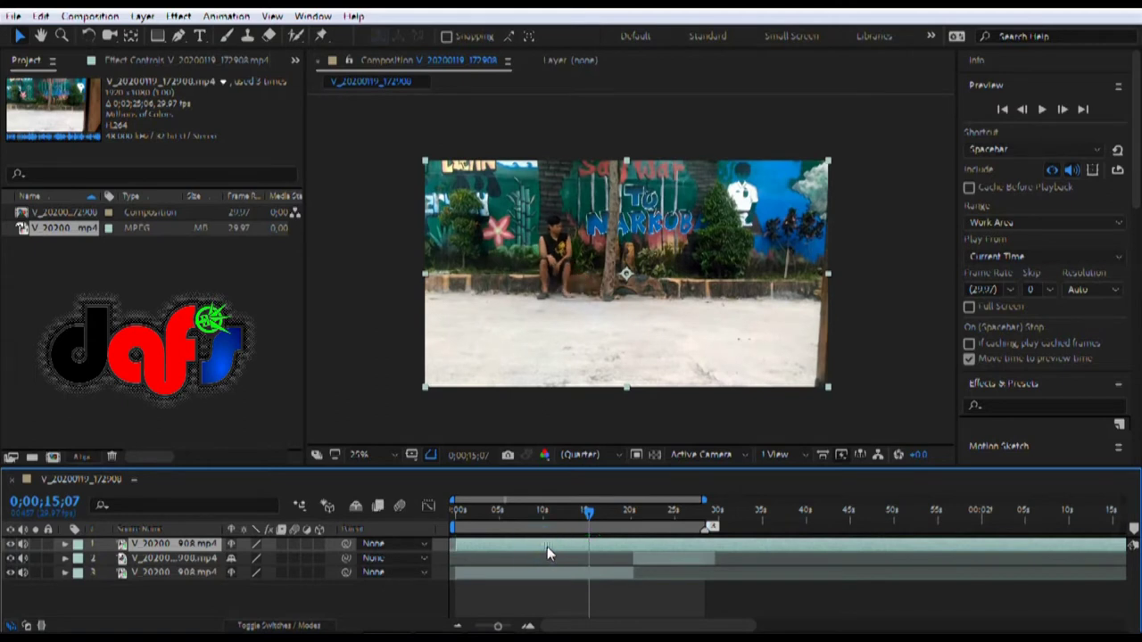
left_click_drag(549, 547, 556, 548)
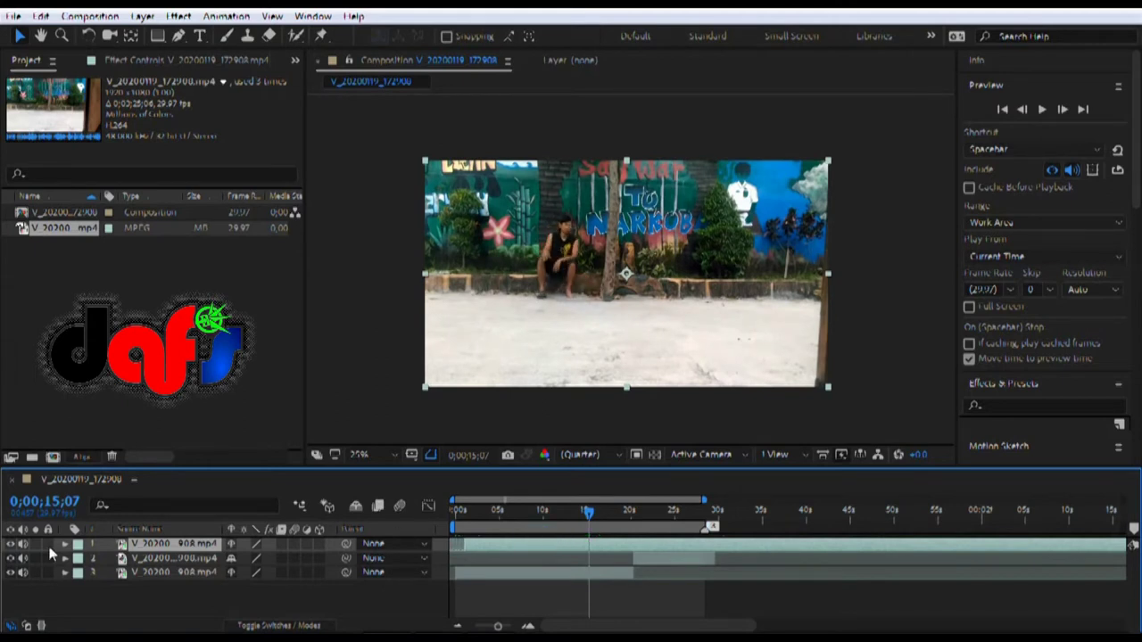
- Recheck the two clips' sync at 0;00;15;07, 0;00;17;01 and 0;00;17;07 by toggling the top layer's visibility
left_click(11, 544)
left_click(11, 544)
left_click_drag(588, 513, 606, 522)
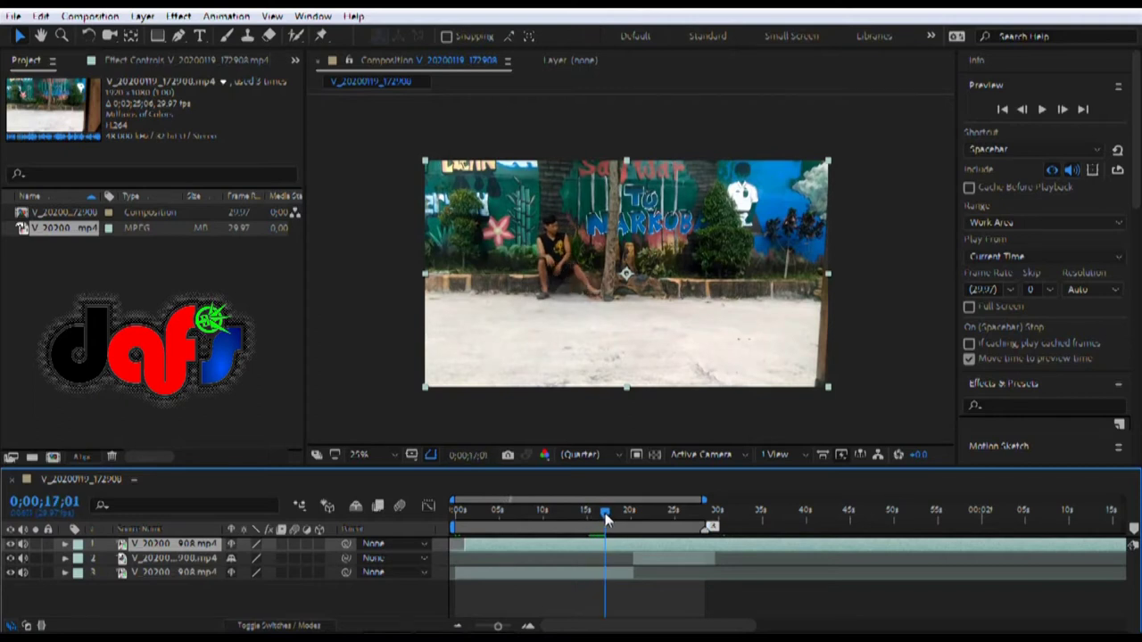
left_click(10, 545)
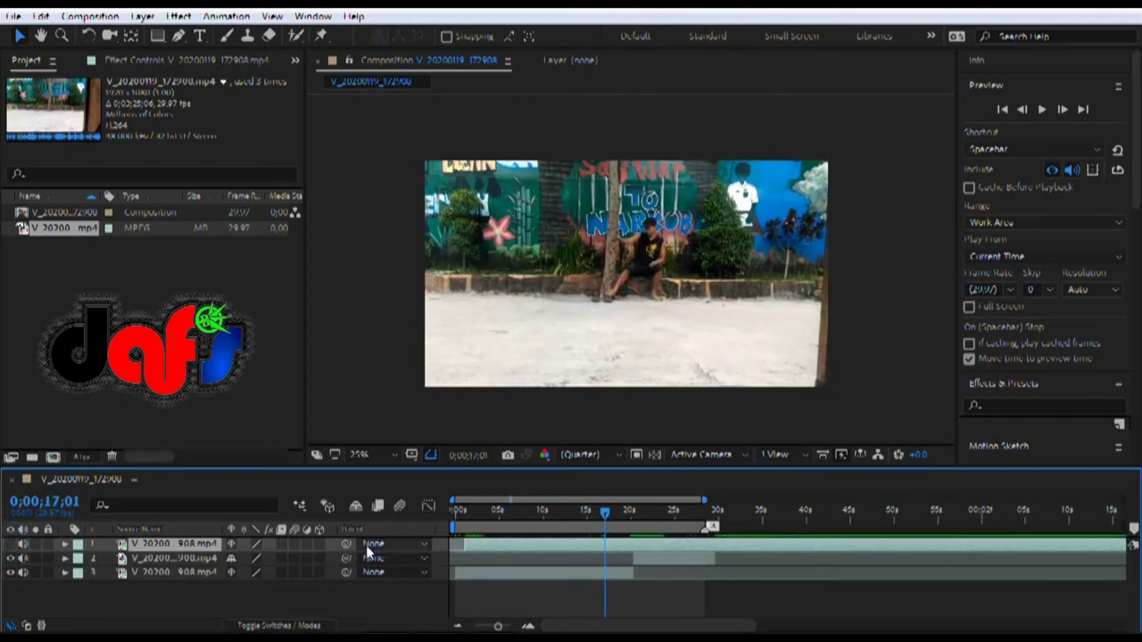
left_click_drag(604, 513, 605, 513)
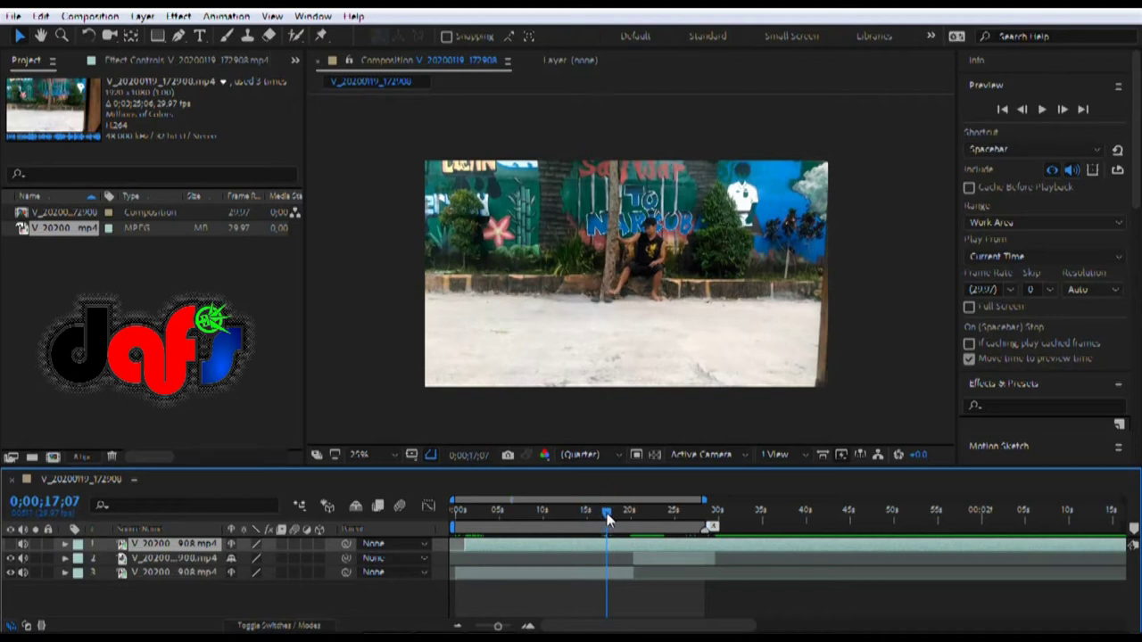
left_click(10, 544)
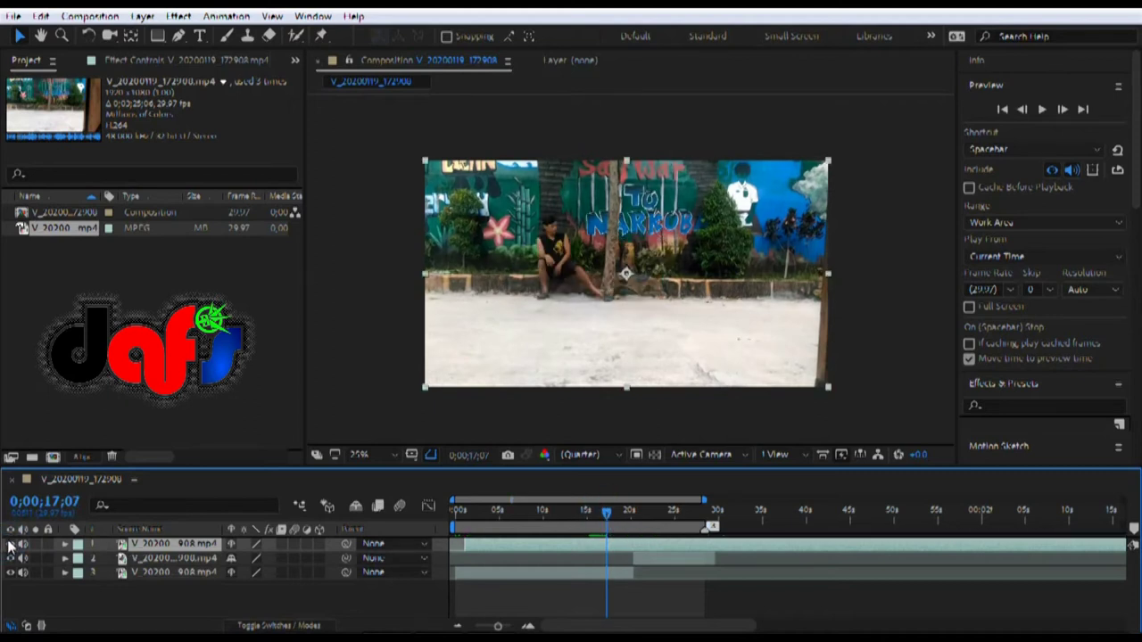
left_click(9, 544)
left_click(10, 544)
- Split the bottom layer at 0;00;01;02 and delete the part before the cut
left_click_drag(610, 518, 466, 532)
left_click(467, 575)
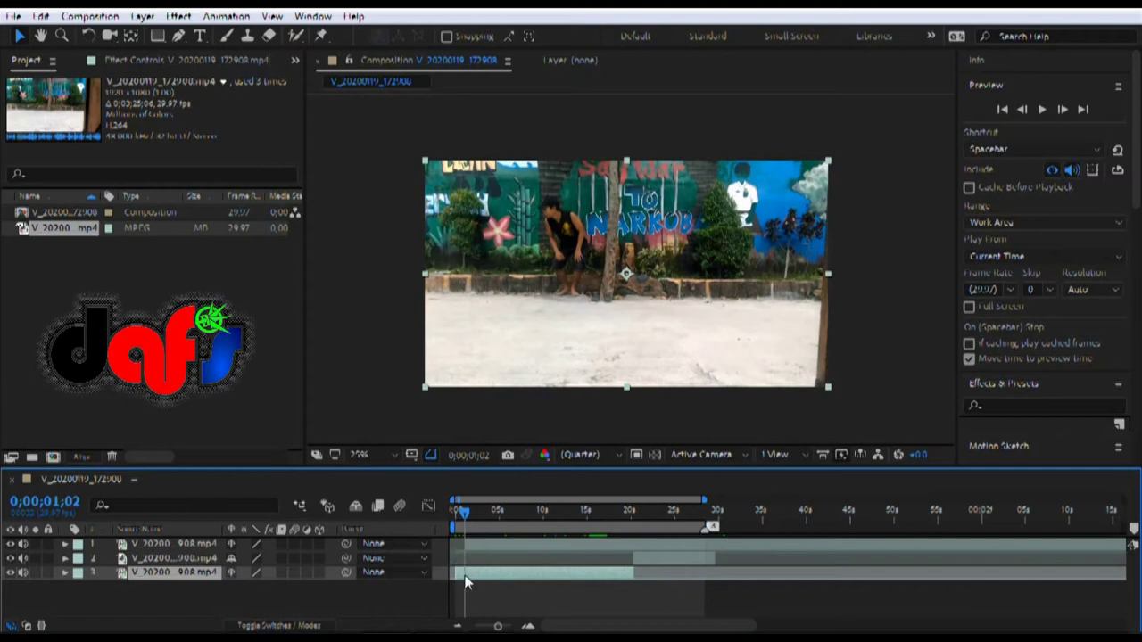
key("ctrl+d")
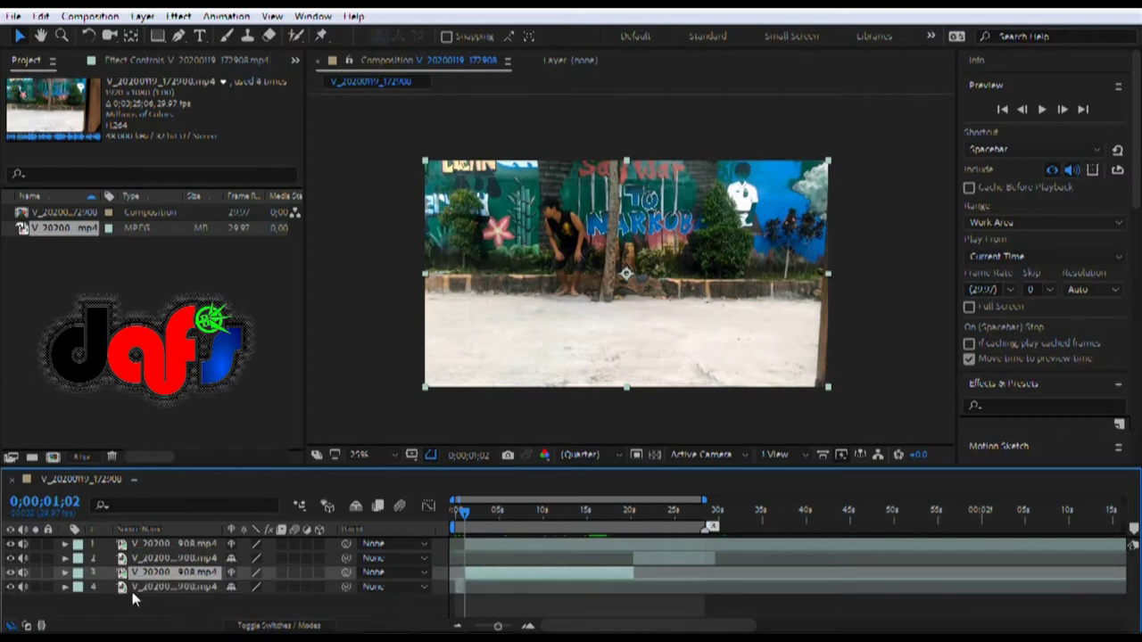
left_click(134, 588)
key("Delete")
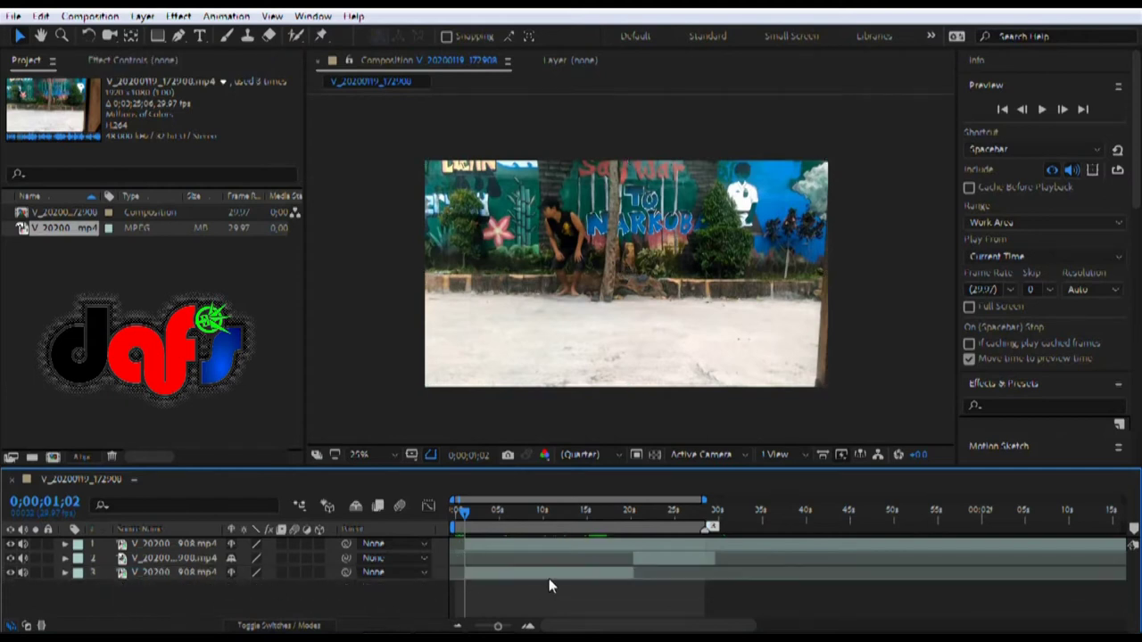
- Shift the bottom and top clips earlier to begin at the composition's start, and move the middle clip against the bottom clip's end
left_click(477, 575)
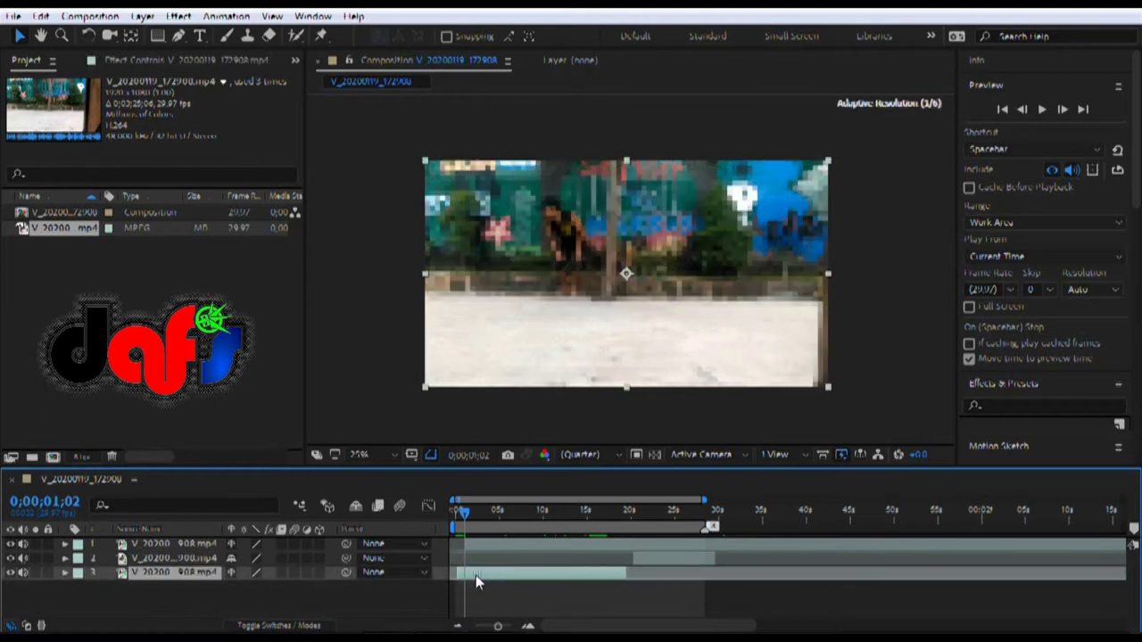
left_click_drag(475, 575, 470, 575)
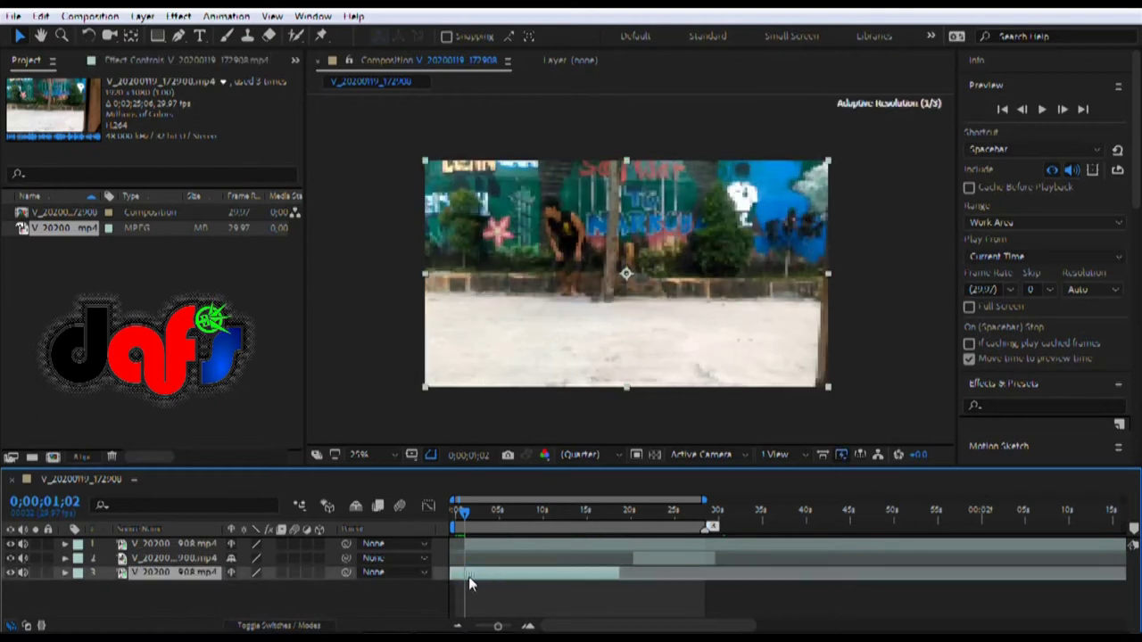
left_click(483, 545)
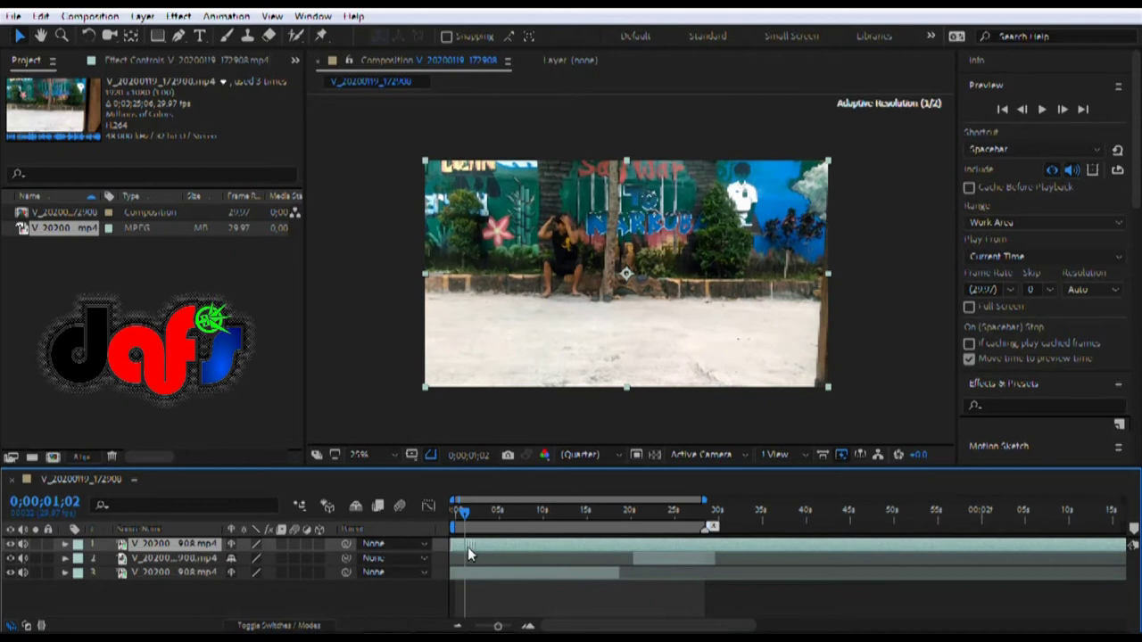
left_click_drag(680, 556, 668, 561)
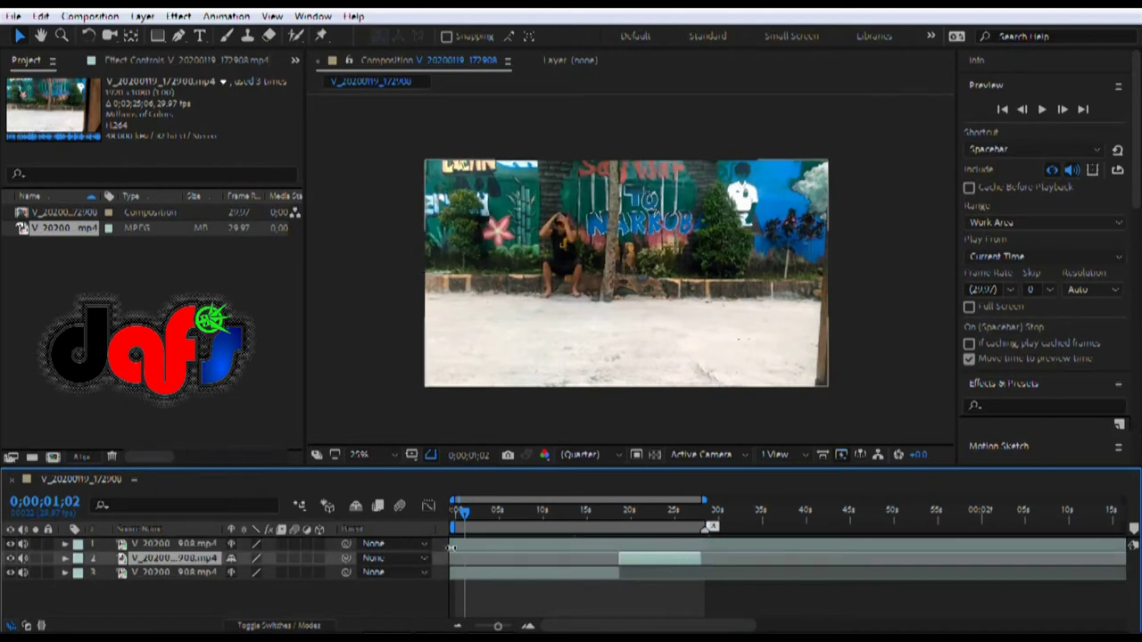
- Examine the realigned footage from 0;00;14;11 up to 0;00;15;15
left_click_drag(466, 516, 585, 519)
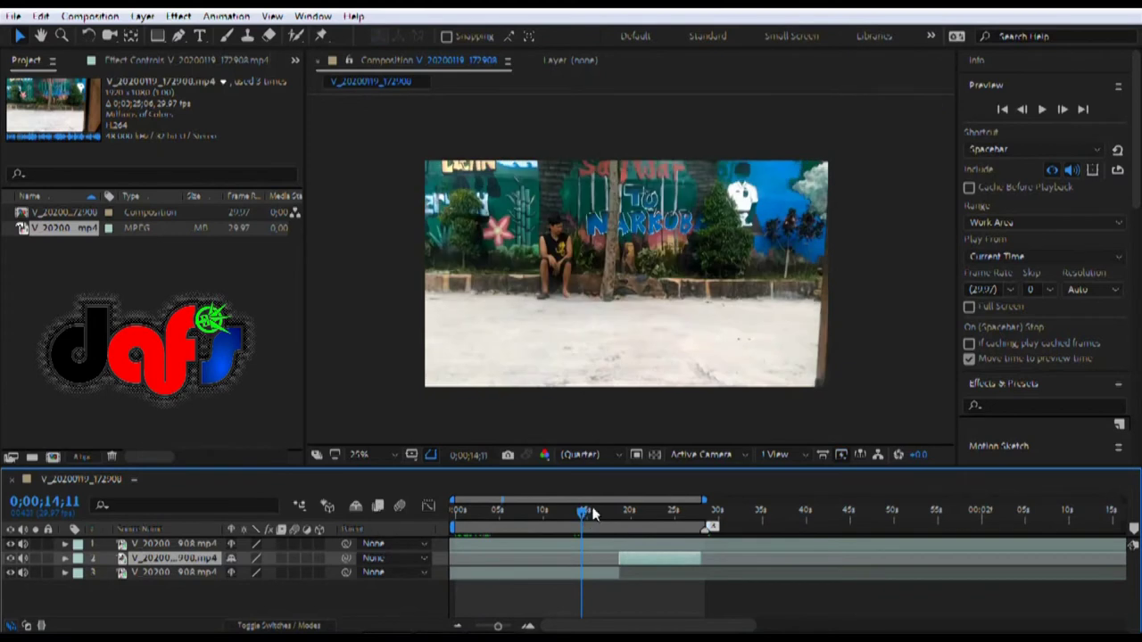
left_click(1062, 109)
left_click(1062, 109)
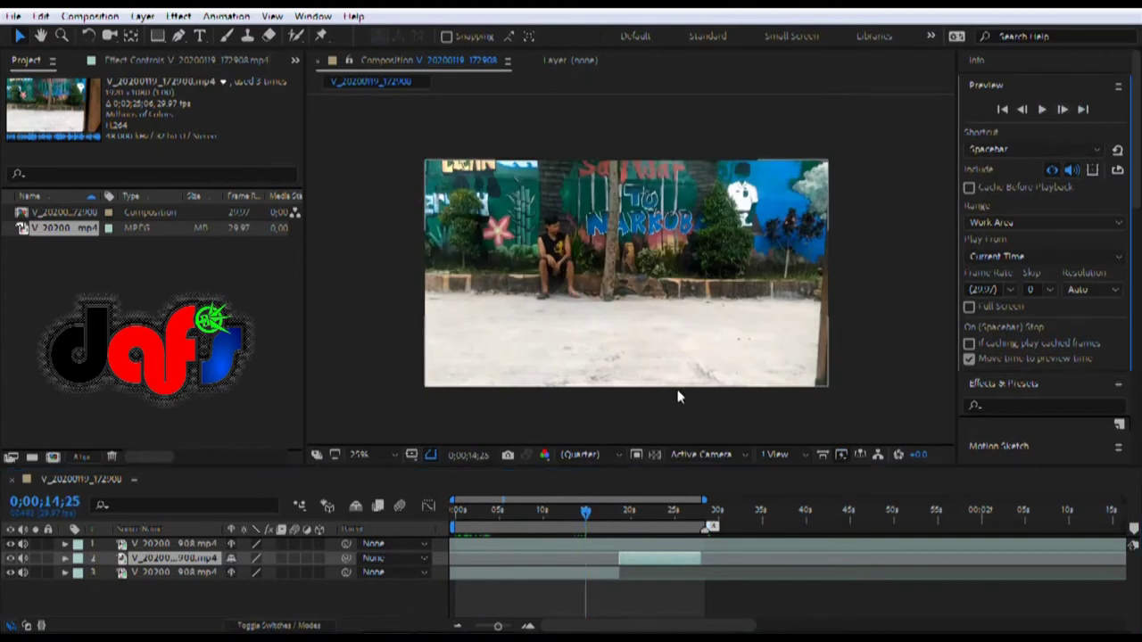
left_click_drag(592, 512, 594, 521)
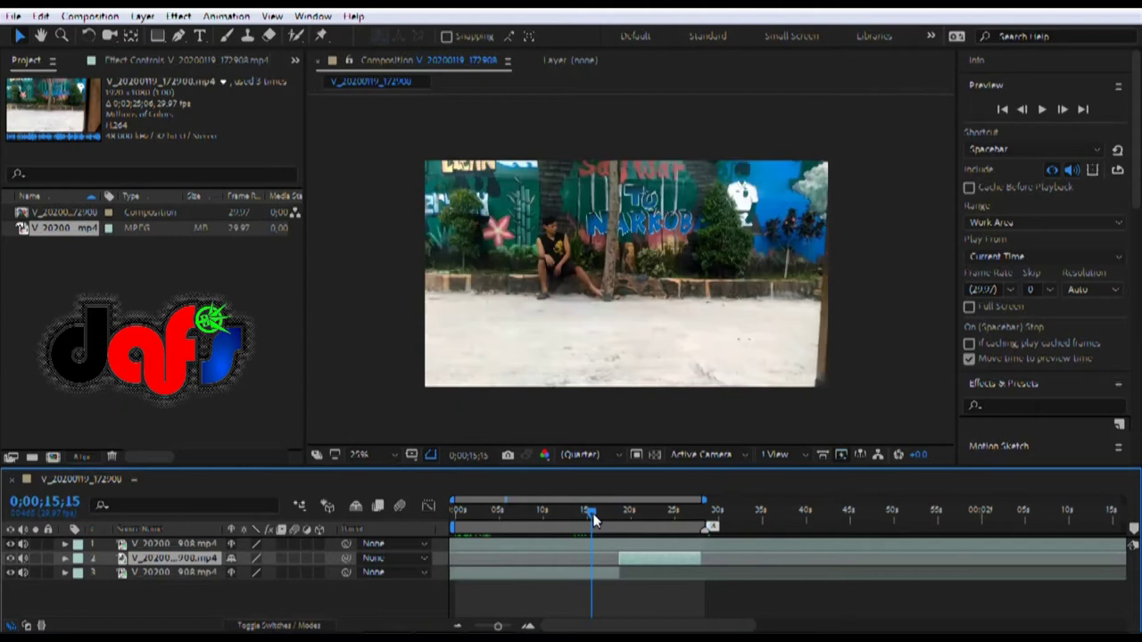
- Hide the top layer, step forward frame by frame from 0;00;15;15 to 0;00;15;21, and show the layer again to compare timing
left_click(10, 544)
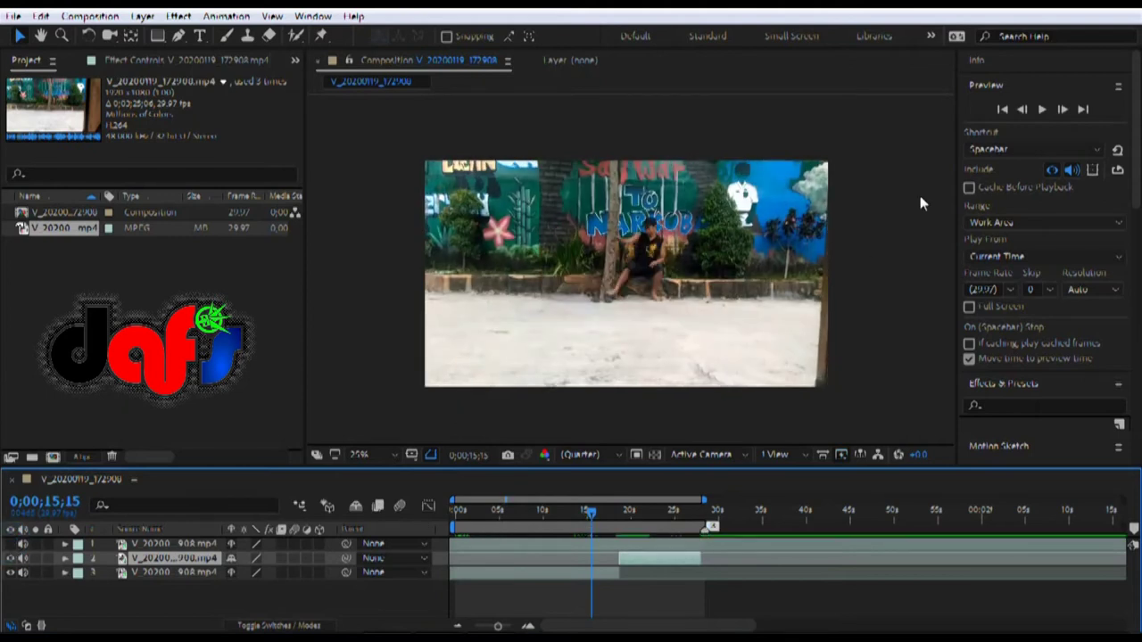
left_click(1063, 109)
left_click(1063, 109)
left_click(1062, 109)
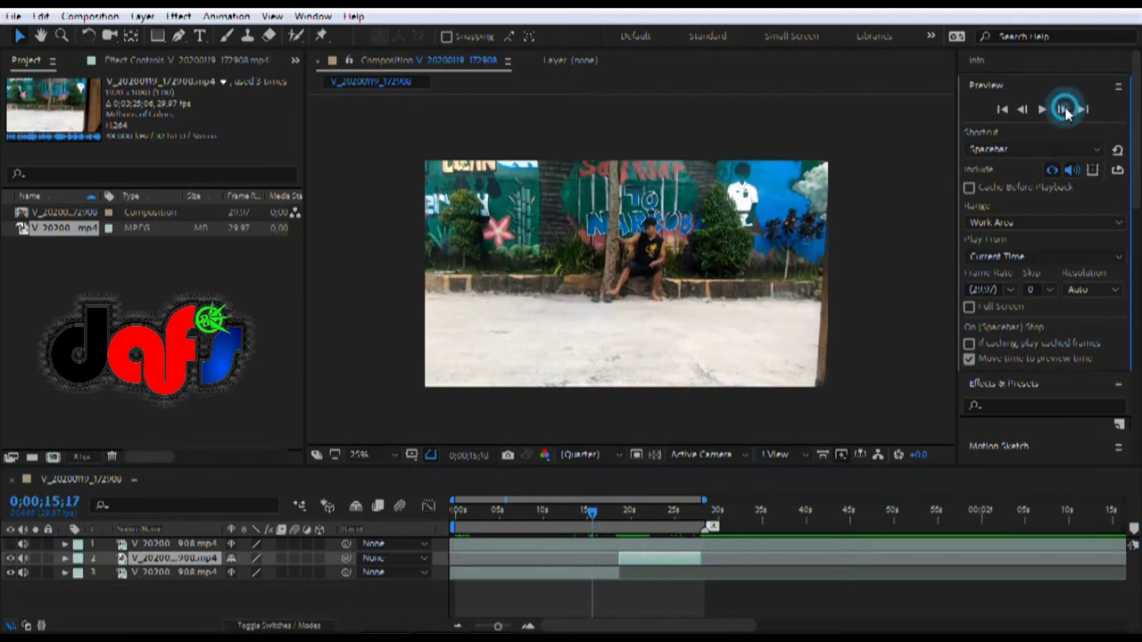
left_click(1065, 110)
left_click(1063, 109)
left_click(1063, 109)
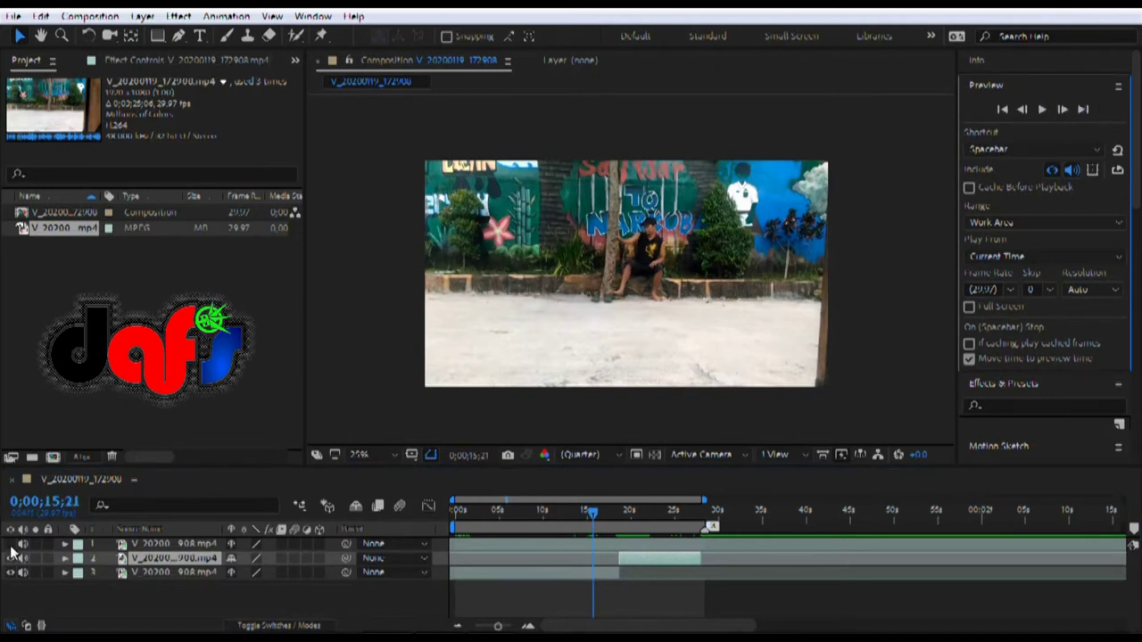
left_click(11, 555)
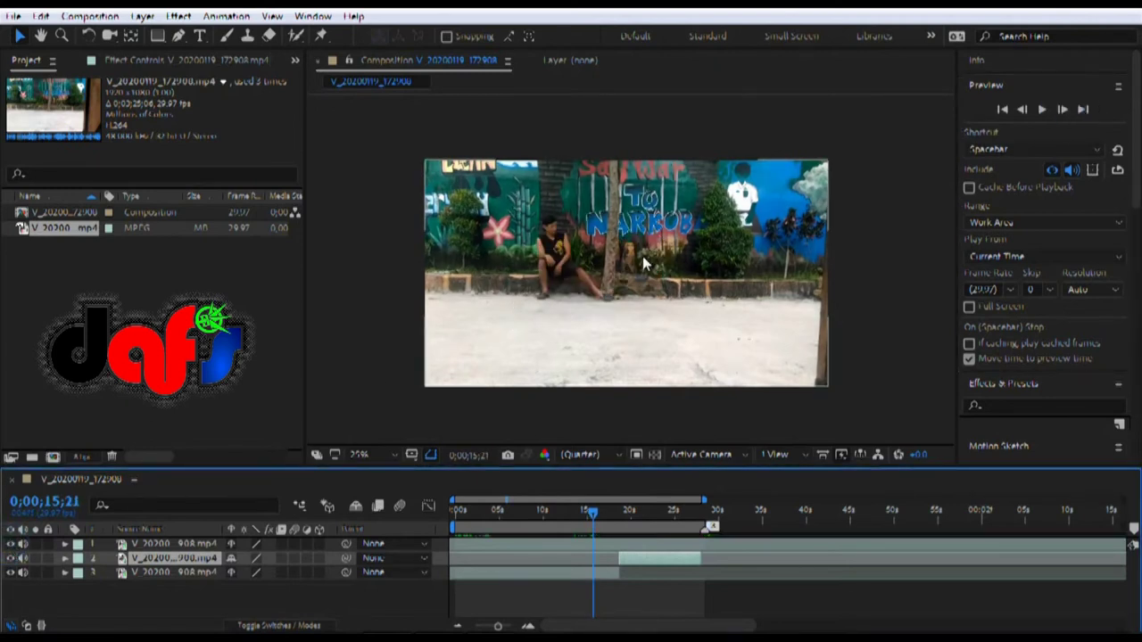
- Hide the top layer, split its clip at 0;00;27;29 and delete the part after the cut
scroll(599, 282, "up", 2)
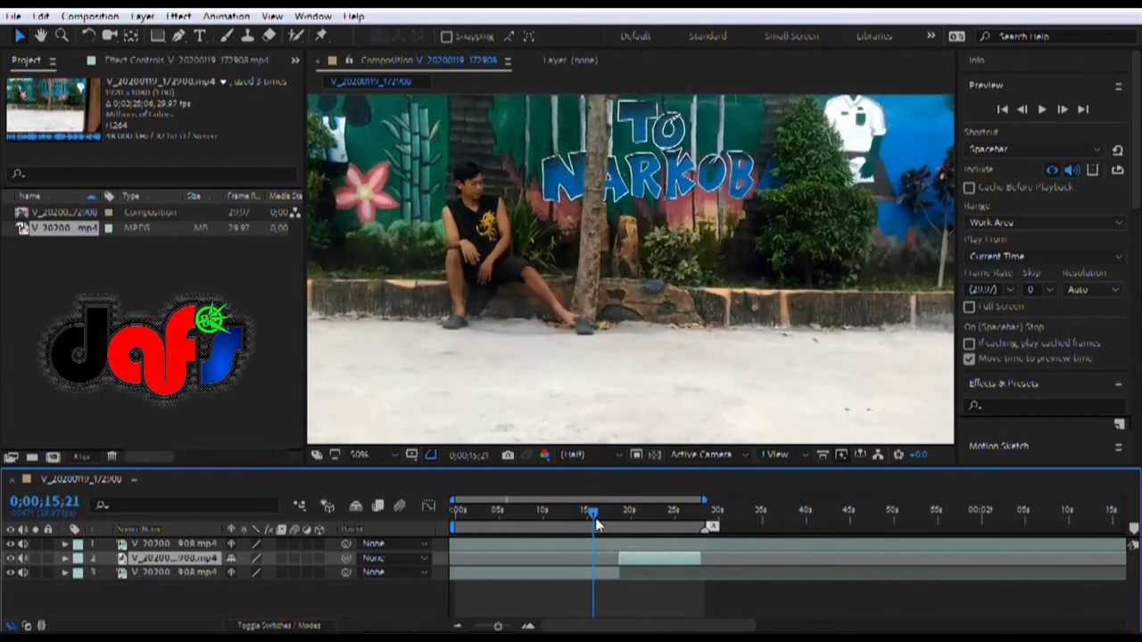
left_click_drag(596, 524, 698, 509)
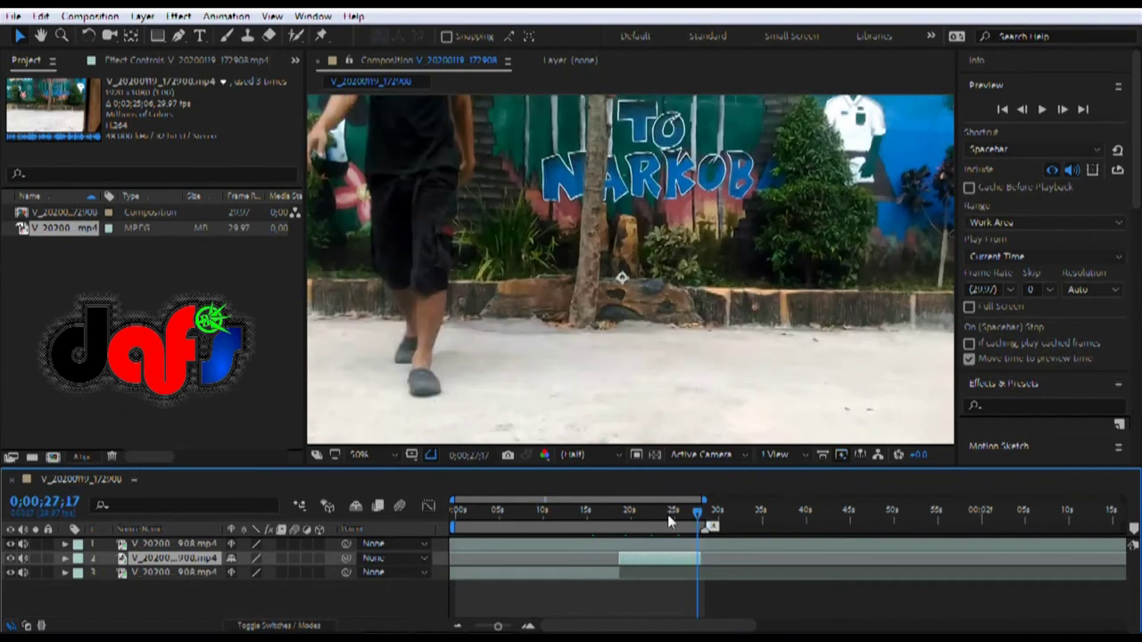
left_click(10, 543)
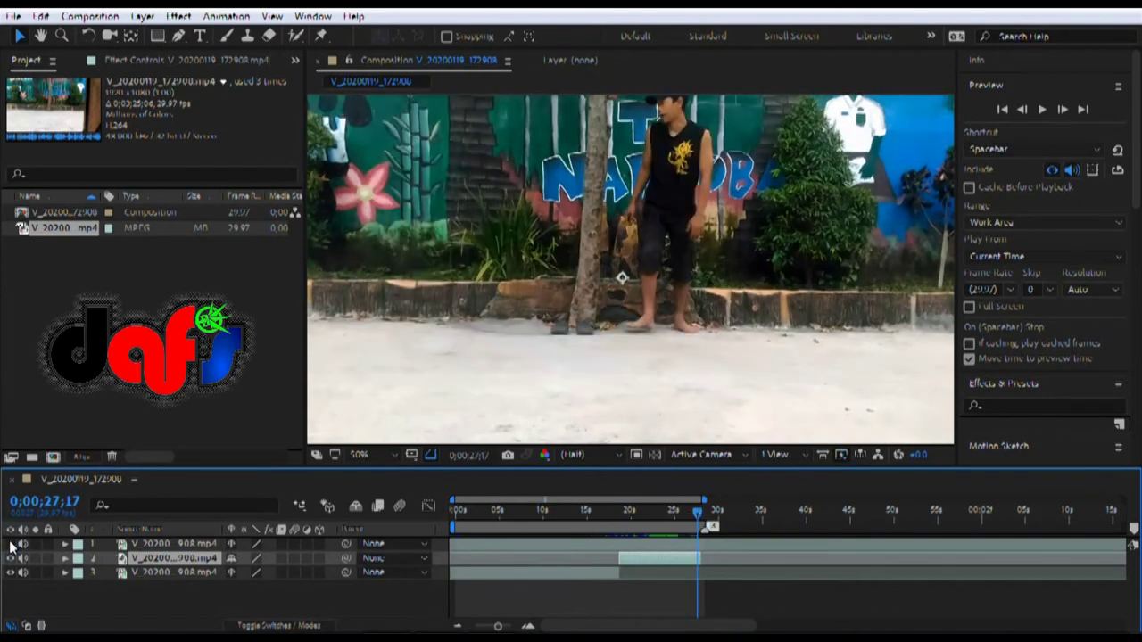
left_click_drag(698, 514, 703, 514)
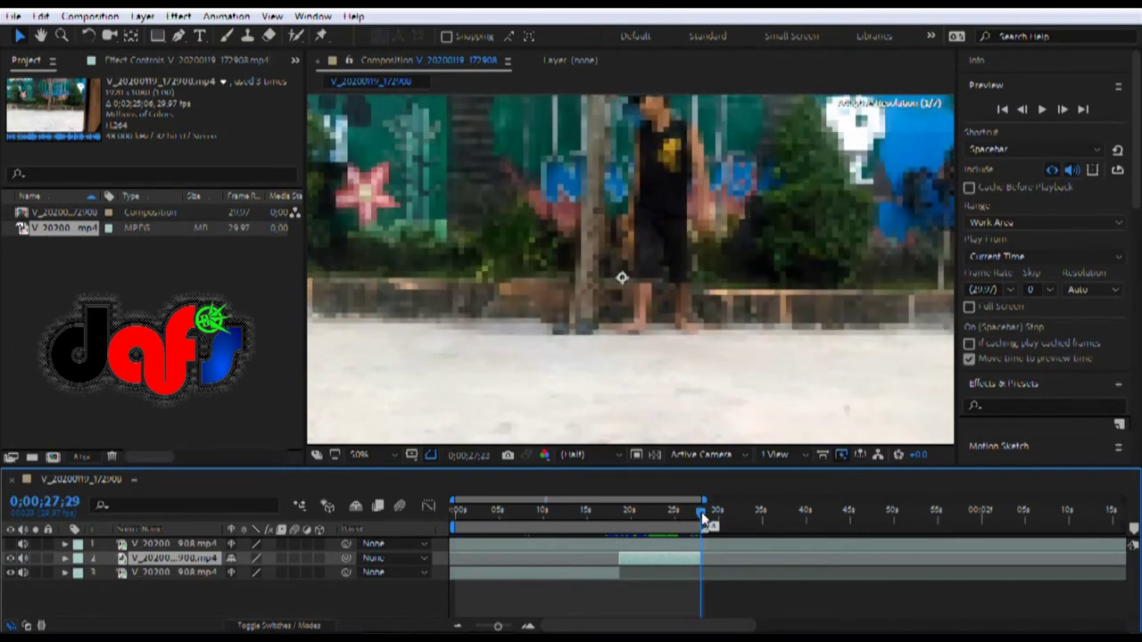
left_click(708, 551)
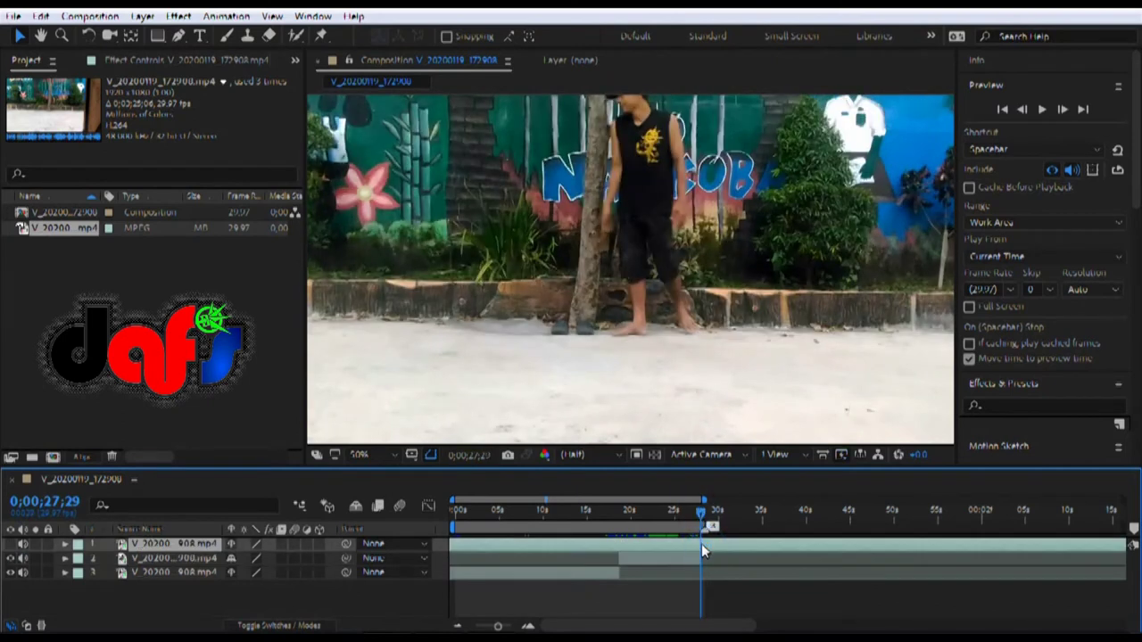
left_click(726, 538)
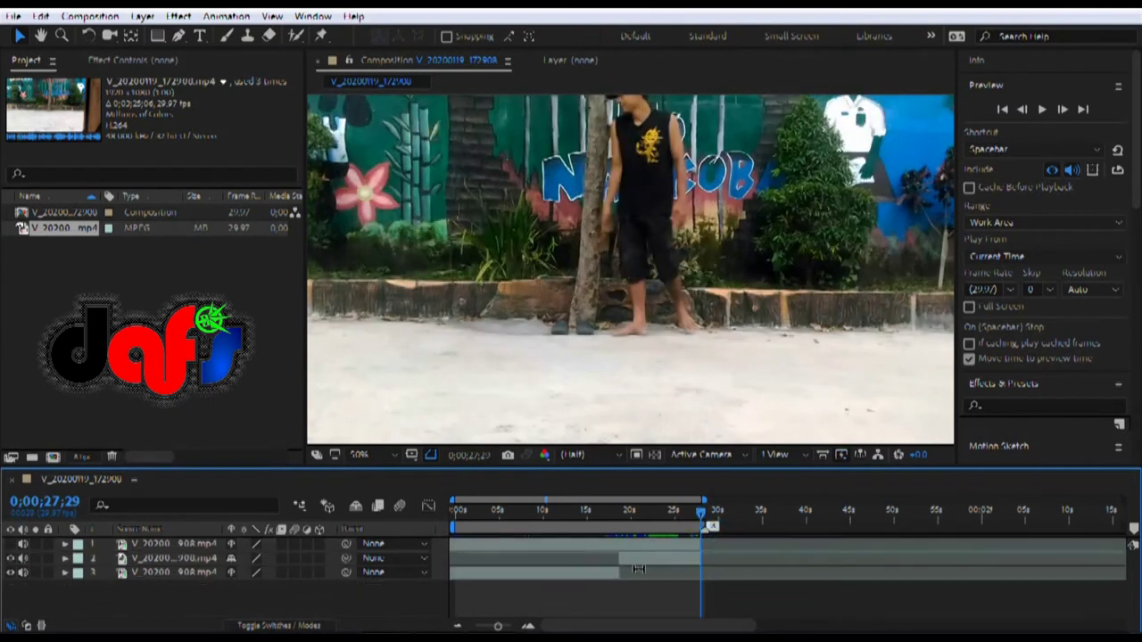
- At 0;00;09;26, start a Pen tool mask on the top layer, running from beyond the frame's upper-left corner to the top of the tree trunk
left_click_drag(700, 522, 540, 524)
left_click(511, 547)
scroll(559, 256, "down", 2)
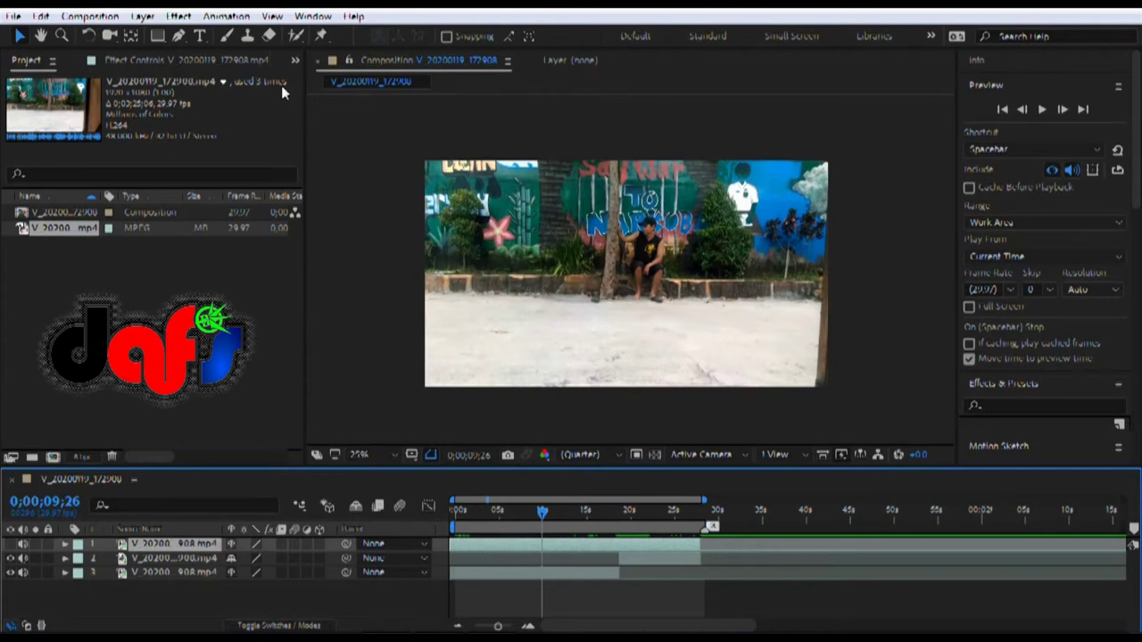
left_click(180, 36)
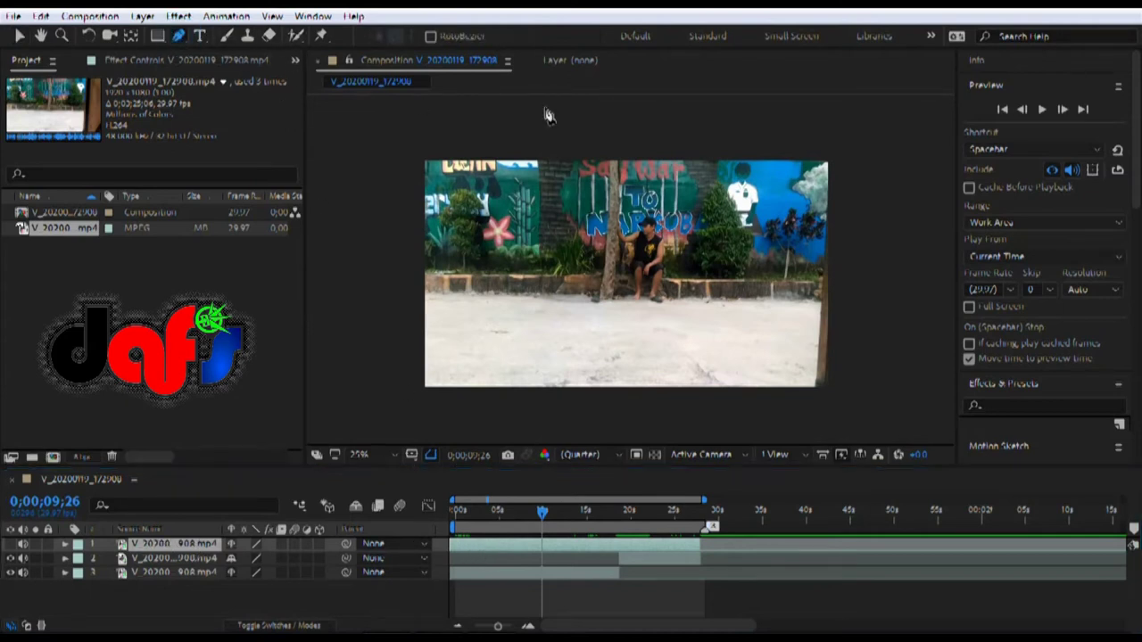
left_click(382, 113)
left_click(480, 119)
left_click(607, 138)
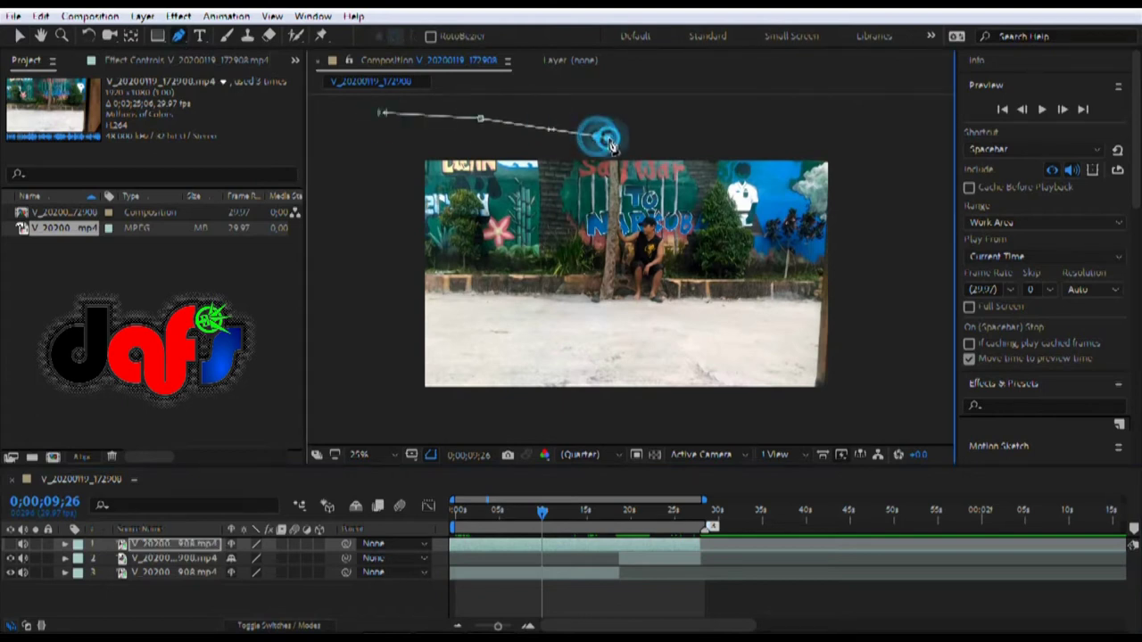
left_click(614, 171)
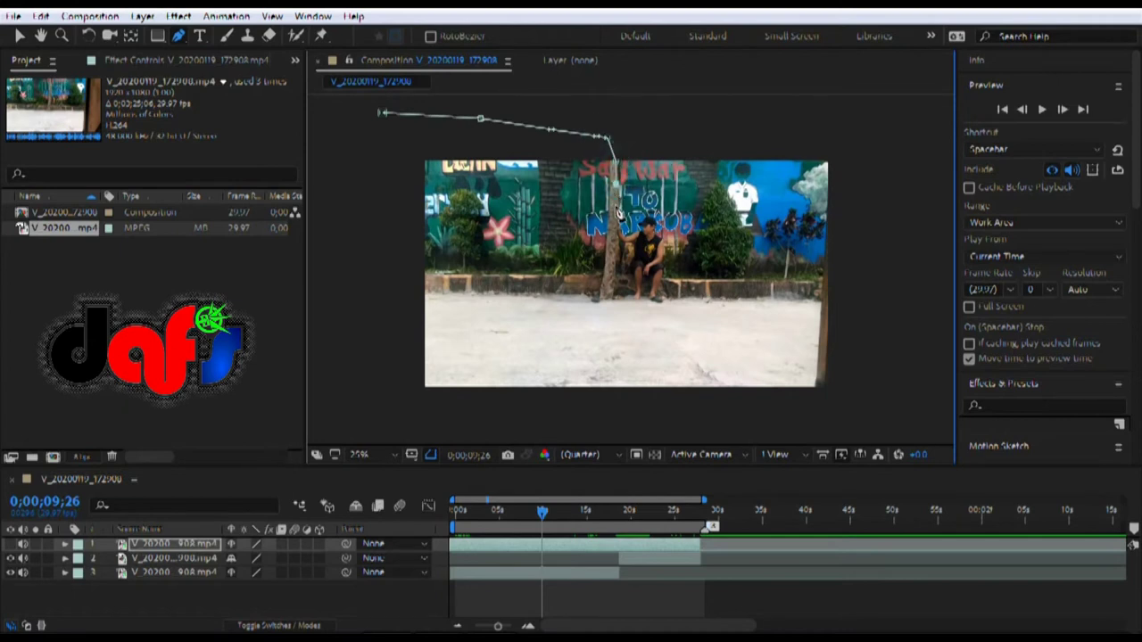
- Continue the mask path down the tree trunk, around the left side of its base and down onto the pale ground
left_click(616, 218)
left_click(615, 257)
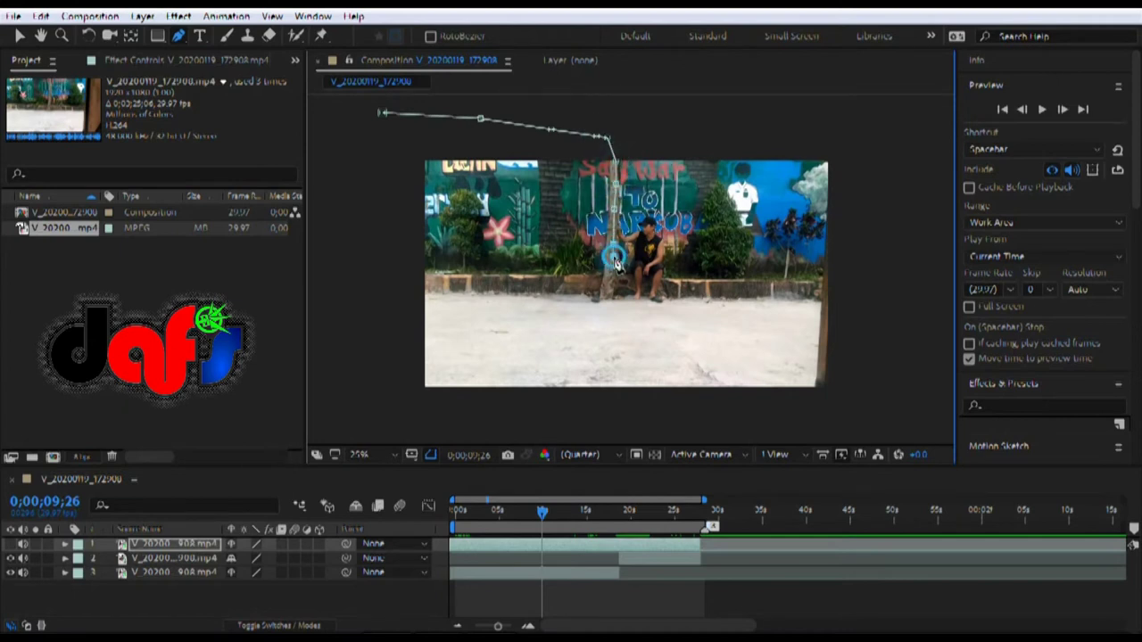
left_click(614, 281)
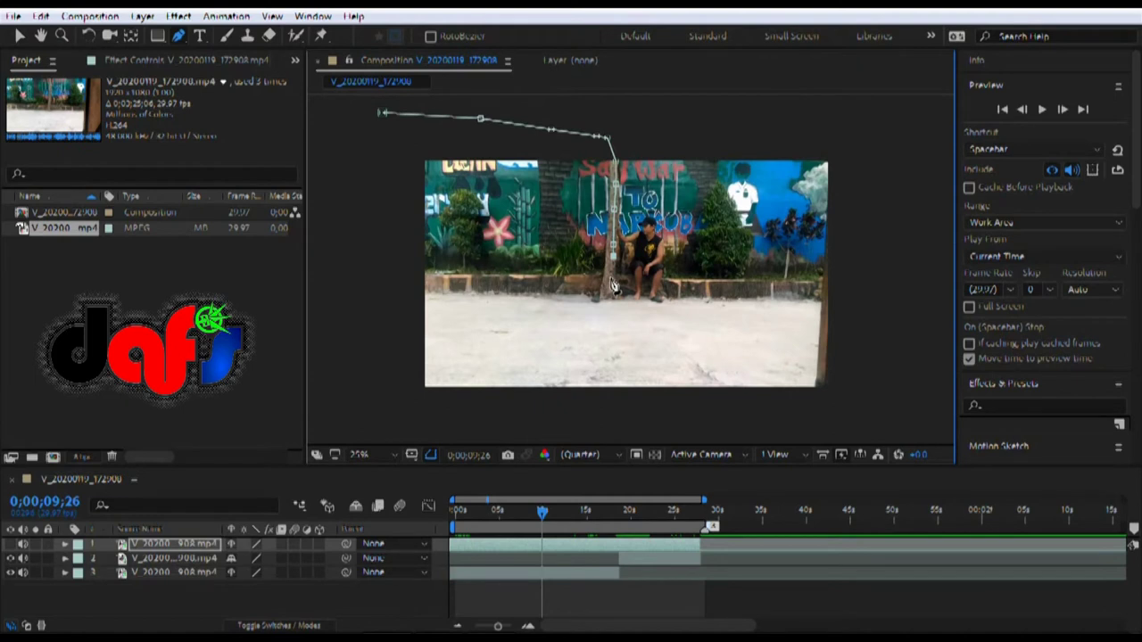
left_click(612, 303)
scroll(603, 305, "up", 1)
left_click(633, 267)
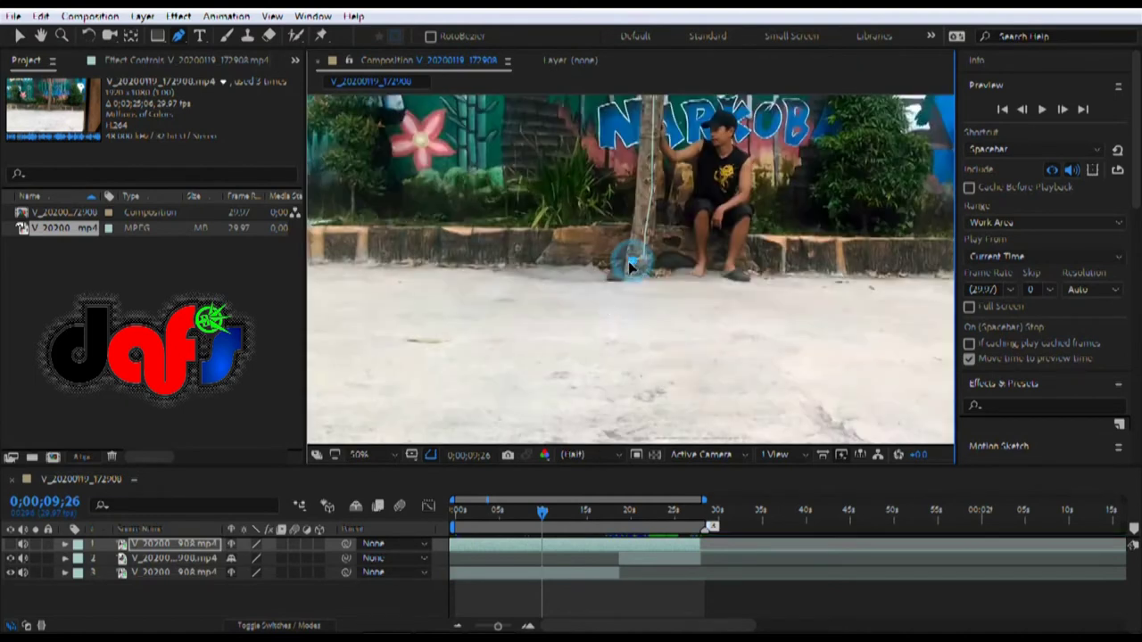
left_click(616, 267)
left_click(607, 263)
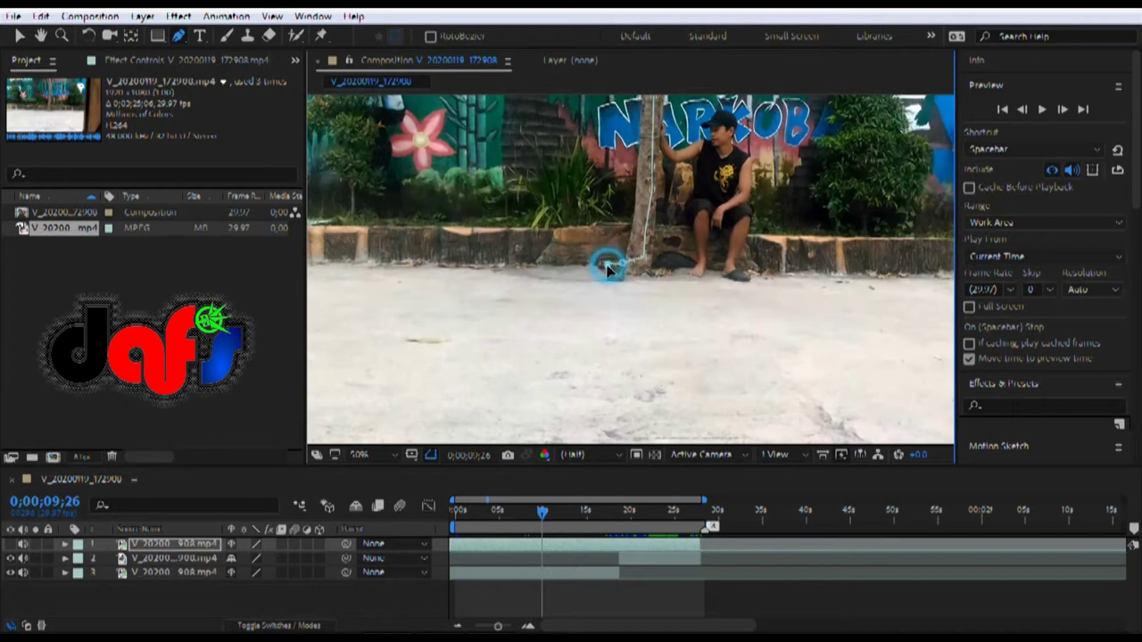
left_click(603, 286)
- Extend the mask path below the frame and up outside its left edge, closing it at the first point
scroll(599, 352, "down", 4)
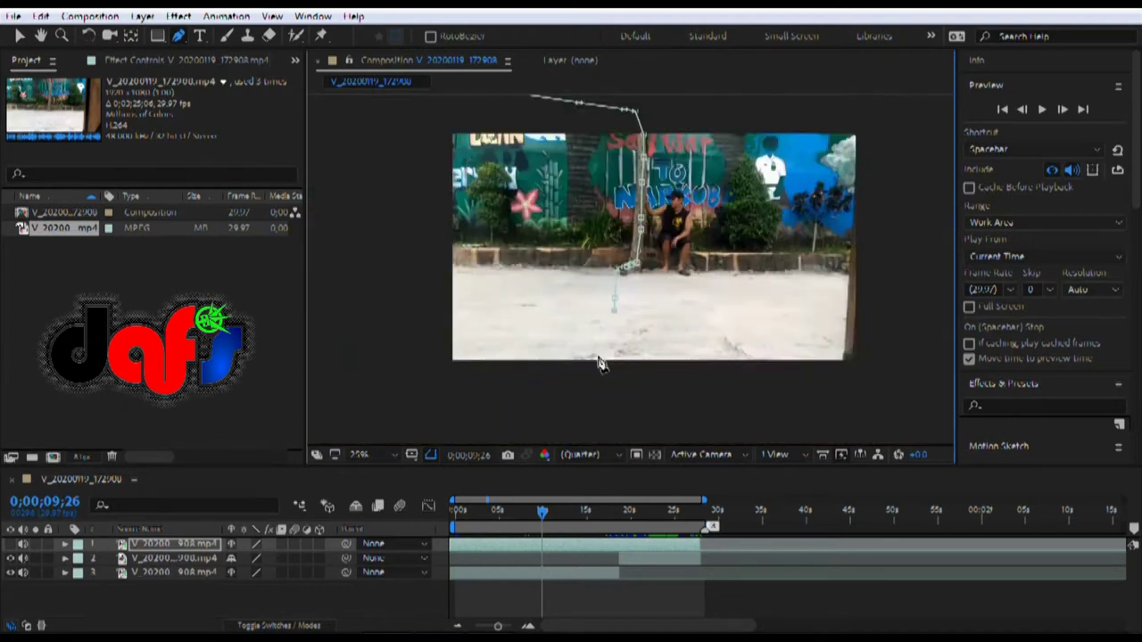
left_click(620, 345)
left_click(529, 341)
left_click(503, 299)
left_click(507, 213)
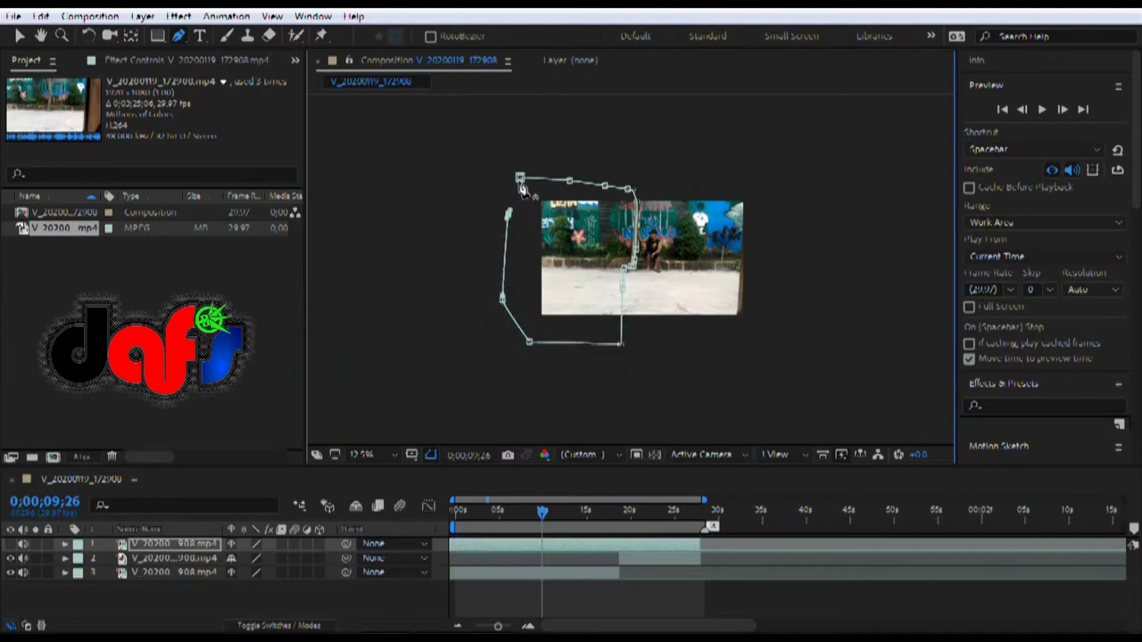
left_click(520, 177)
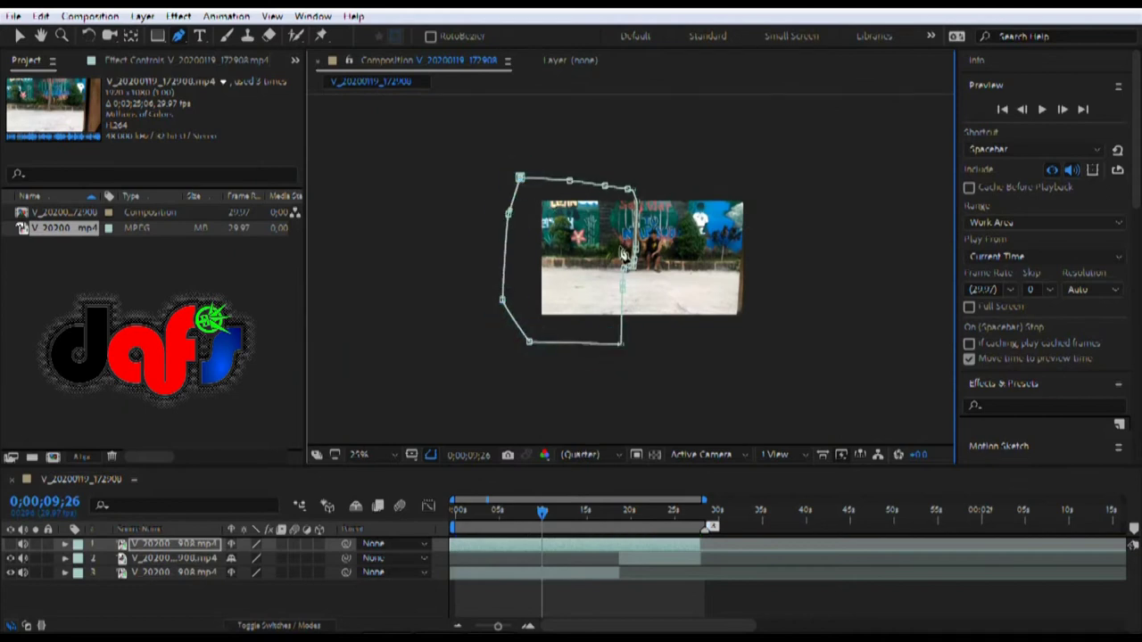
scroll(623, 254, "up", 2)
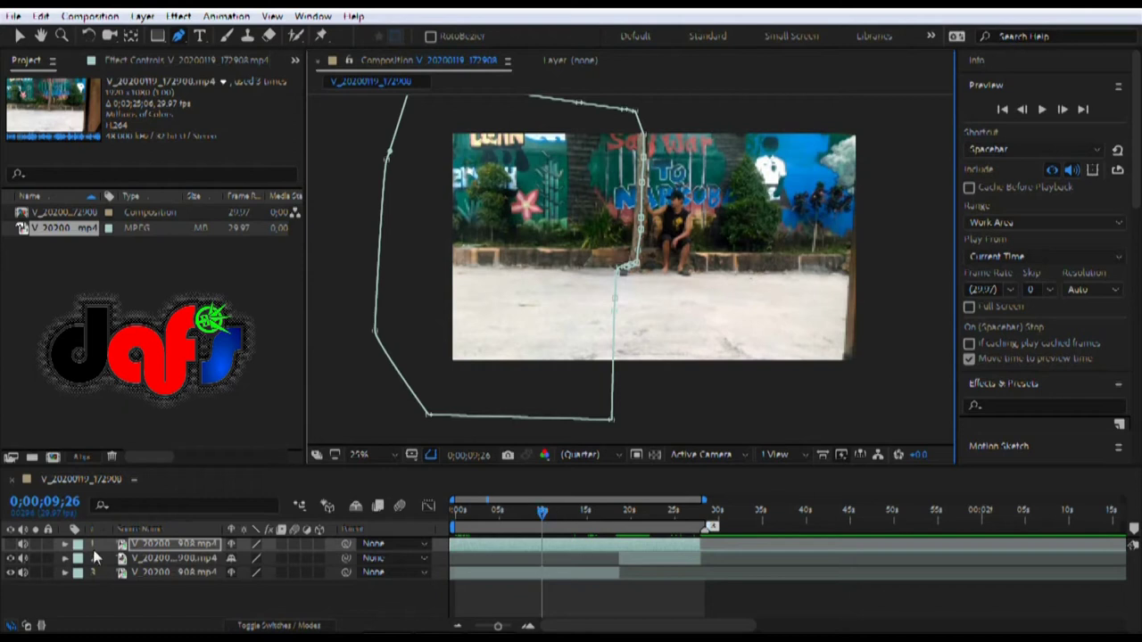
- Show the top layer and, at 0;00;06;04, move the mask points near the tree base up and left, clear of the seated man's foot
left_click(10, 545)
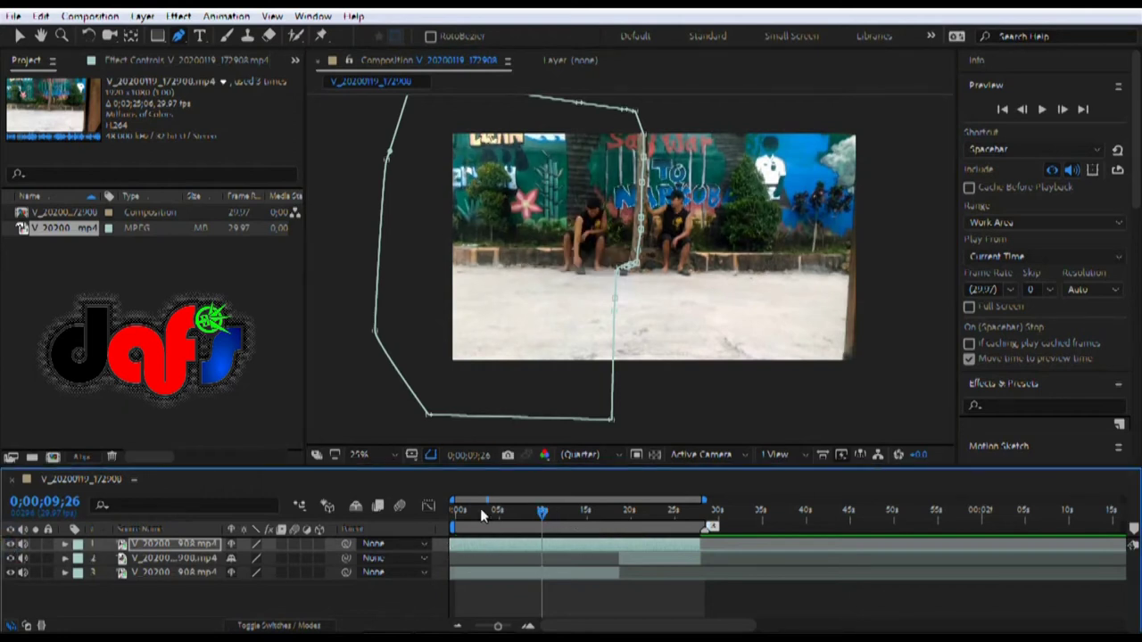
left_click_drag(538, 513, 507, 521)
scroll(638, 269, "up", 6)
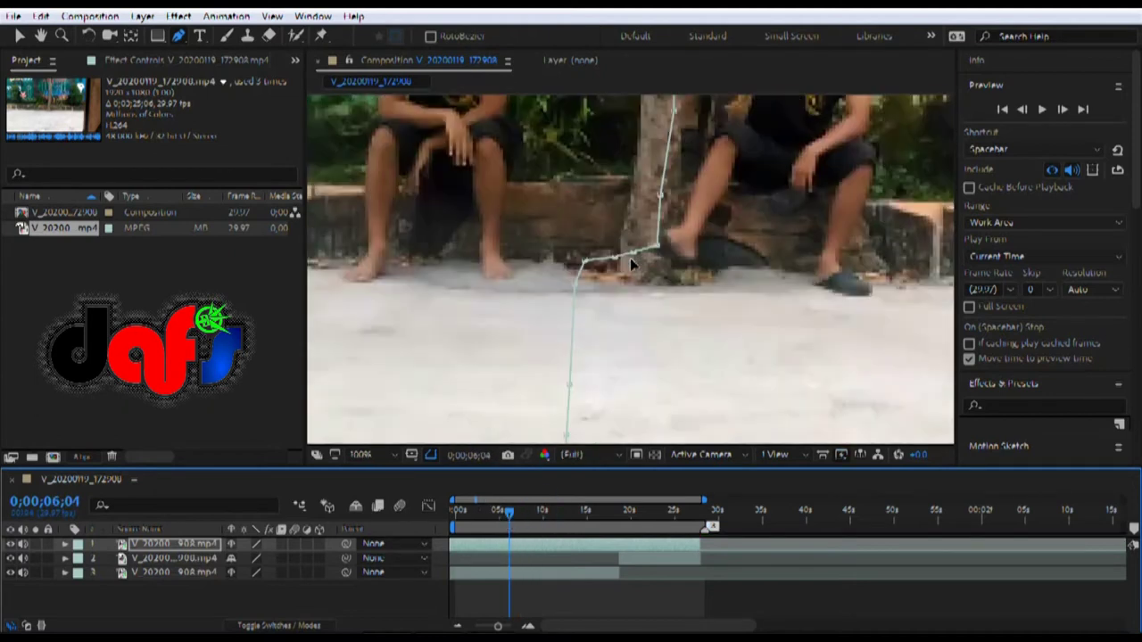
left_click_drag(685, 226, 637, 236)
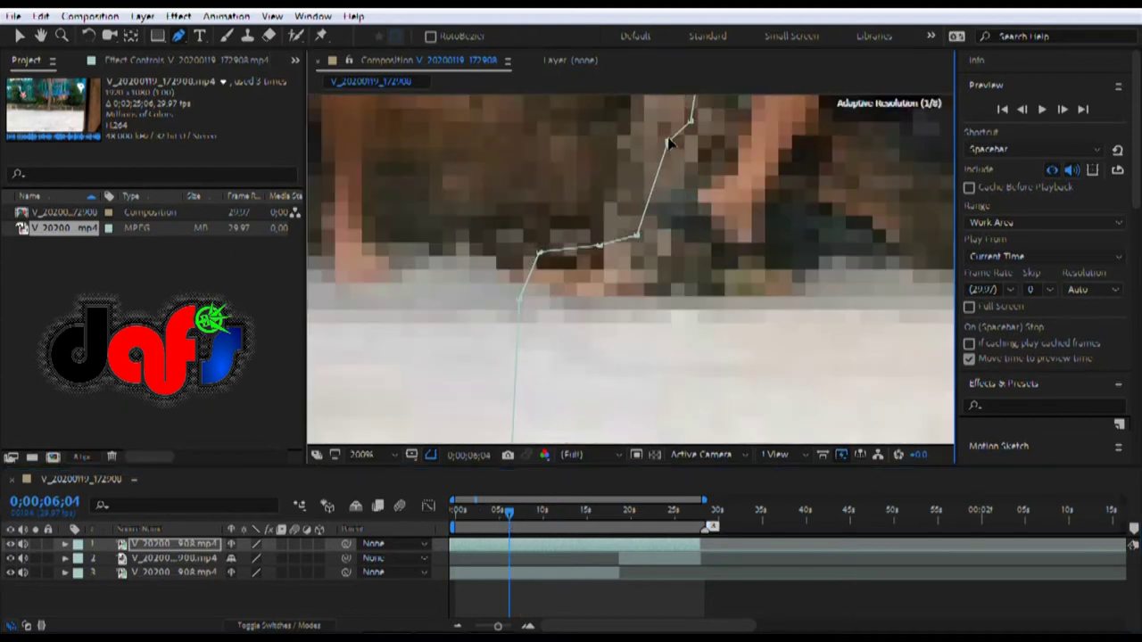
left_click_drag(663, 178, 636, 114)
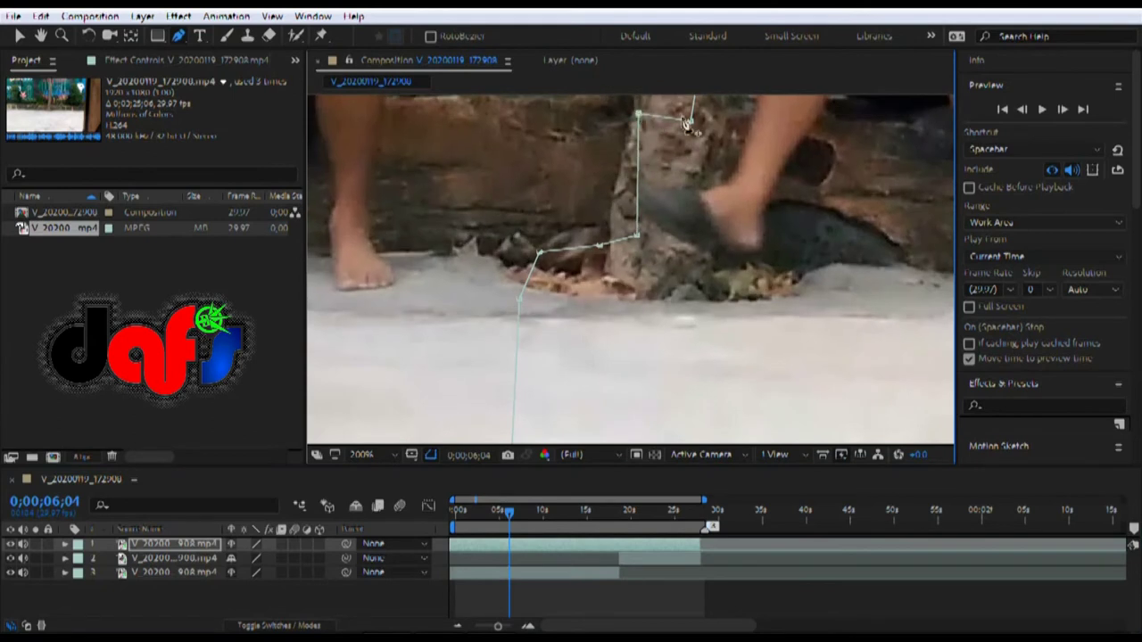
scroll(692, 134, "down", 2)
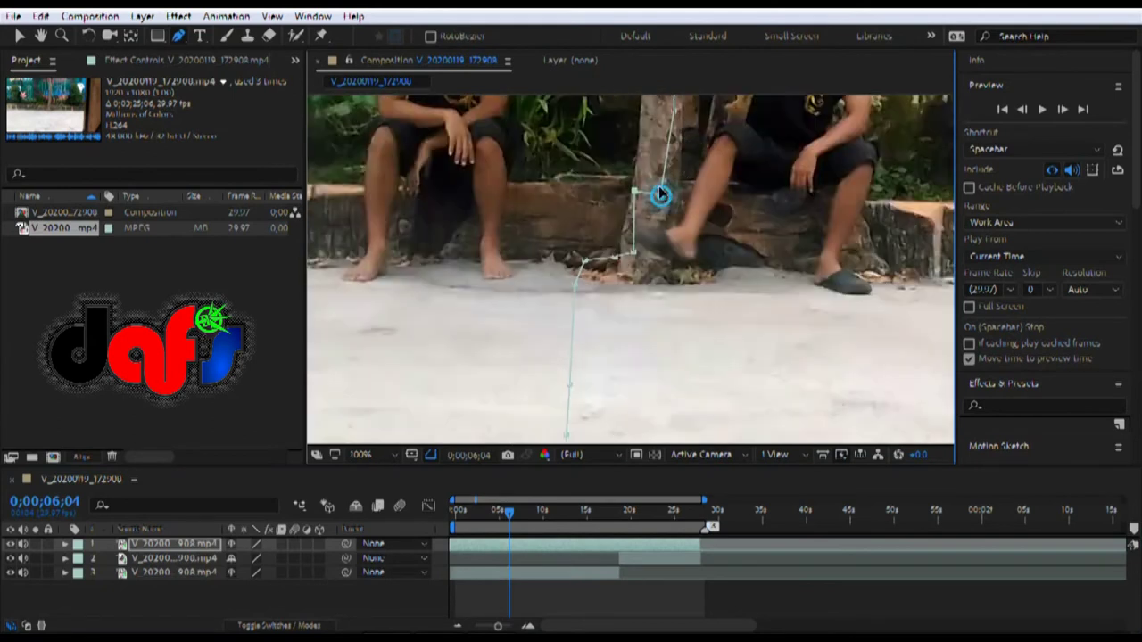
left_click_drag(661, 195, 653, 160)
left_click_drag(634, 252, 611, 208)
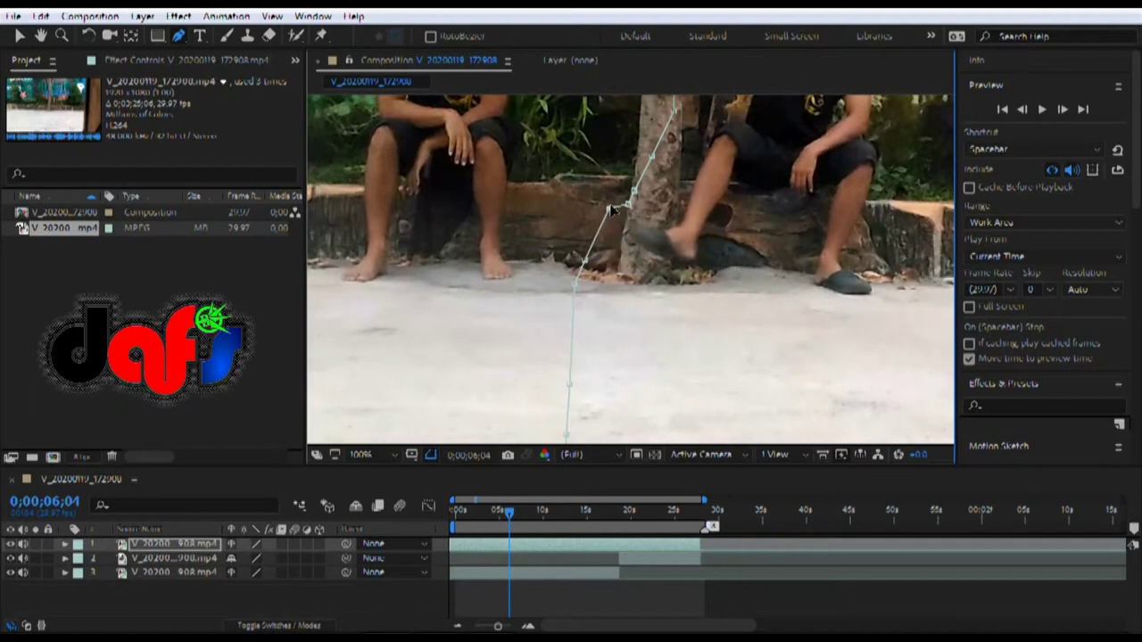
- At 0;00;06;10, reshape the mask edge left of the trunk into a straight vertical line clear of the swinging foot
left_click_drag(510, 517, 515, 521)
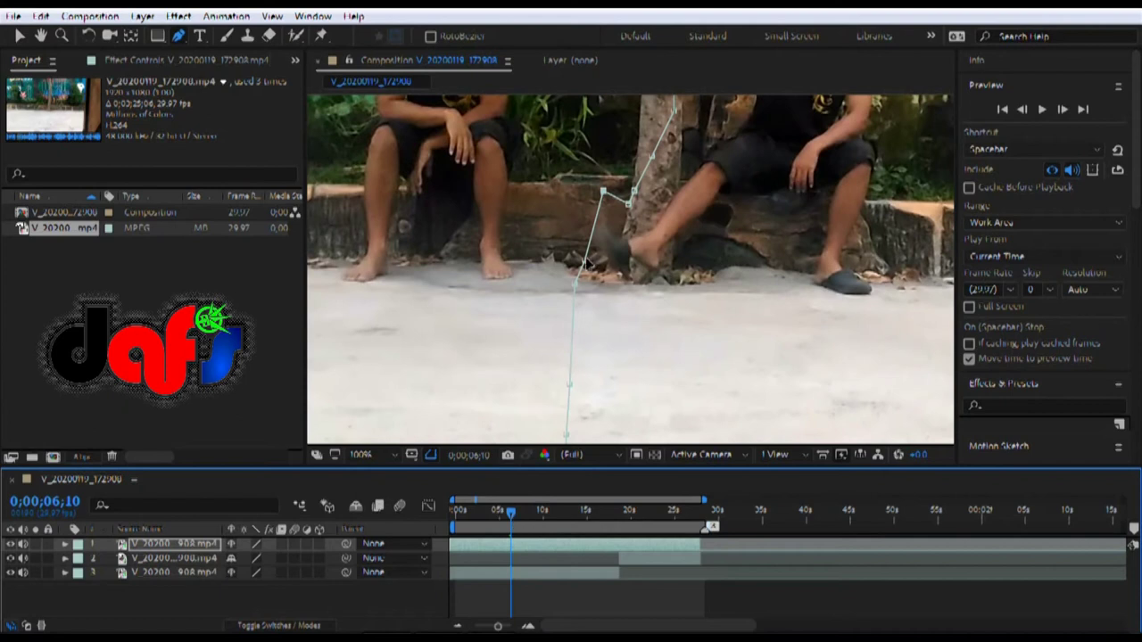
left_click_drag(582, 264, 577, 198)
left_click(572, 284)
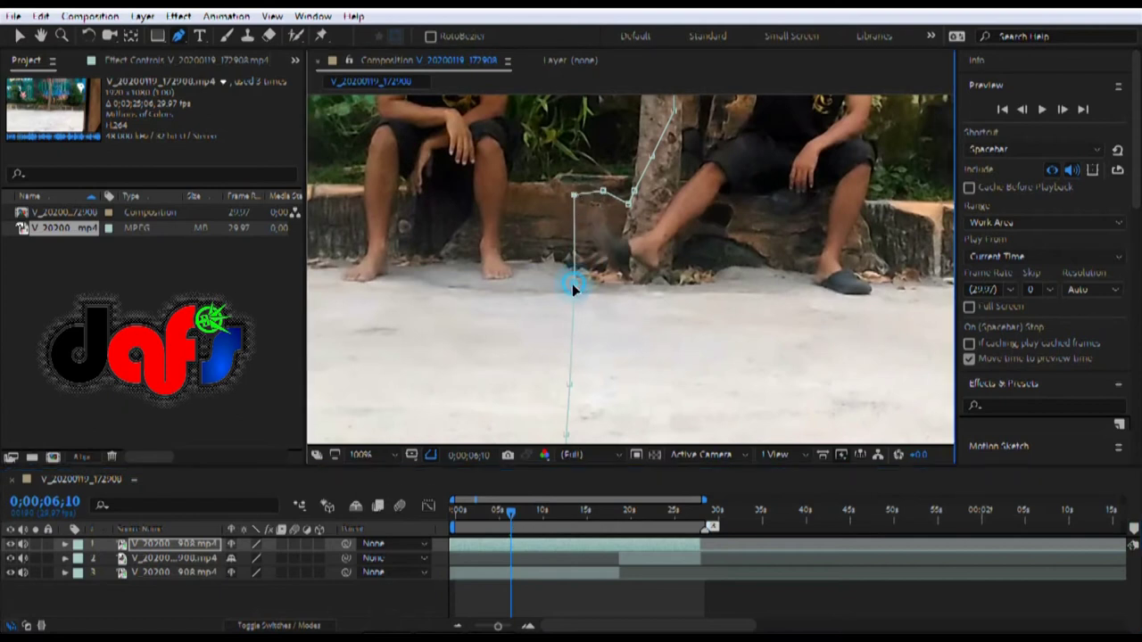
left_click(573, 196)
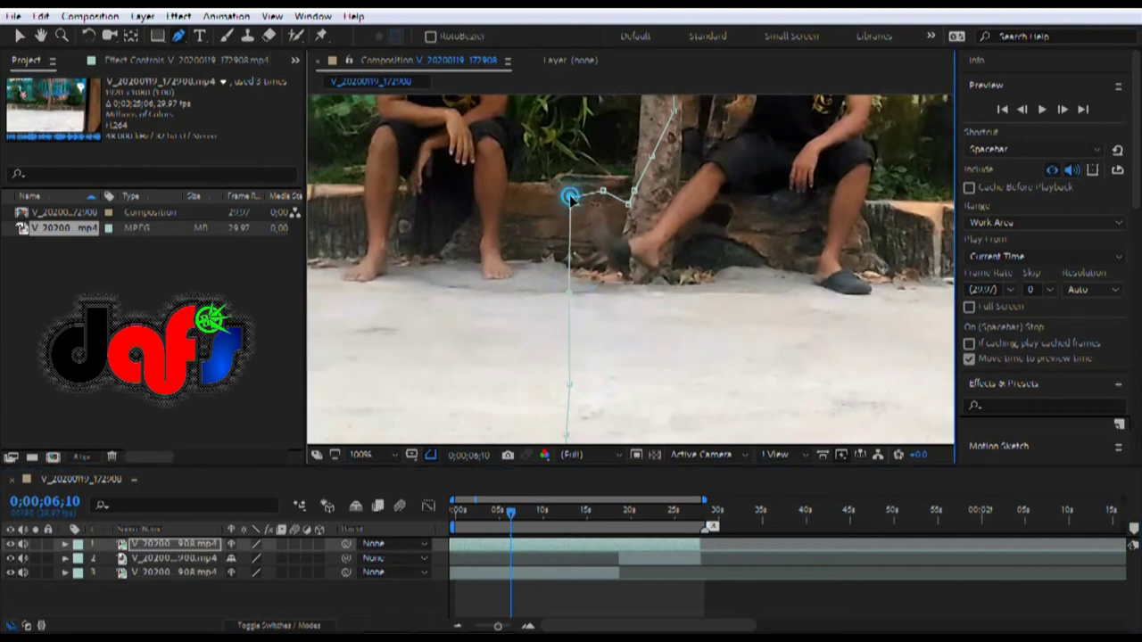
left_click_drag(573, 194, 571, 204)
- Check the mask edge at 0;00;06;12 and 0;00;05;22, and step frame by frame from the composition's start to 0;00;00;27
left_click(1049, 113)
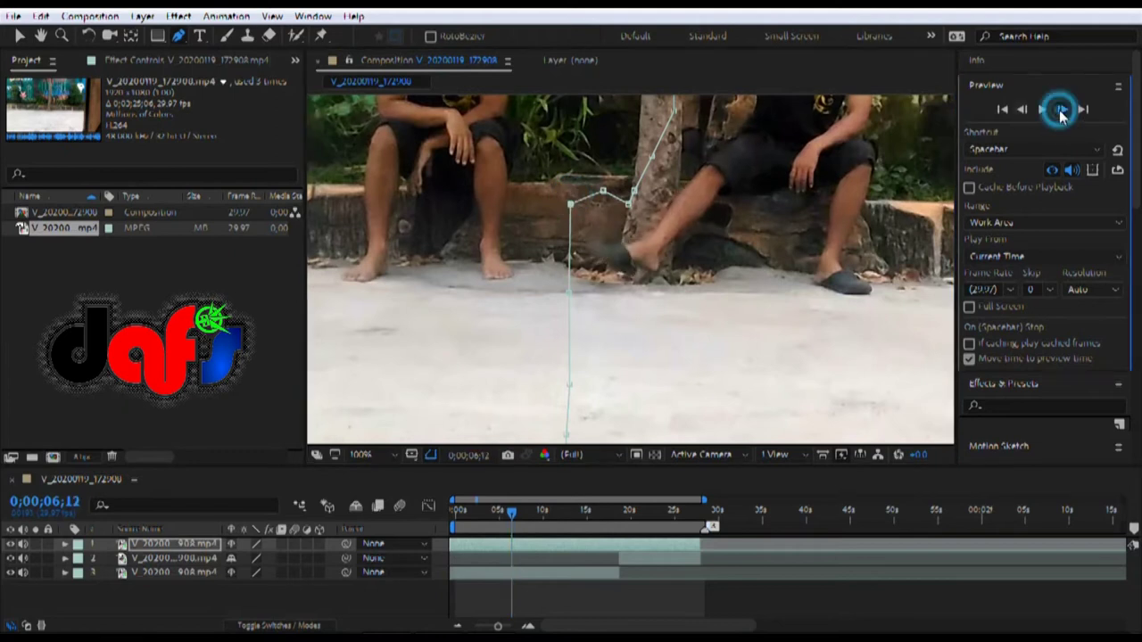
left_click_drag(513, 520, 505, 523)
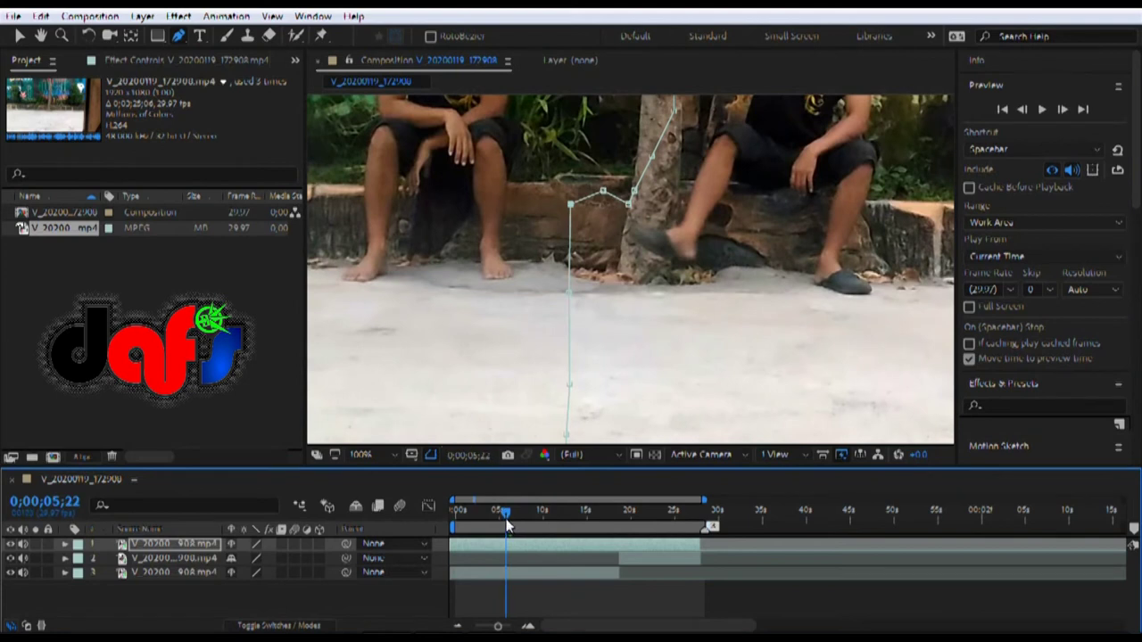
left_click(1003, 109)
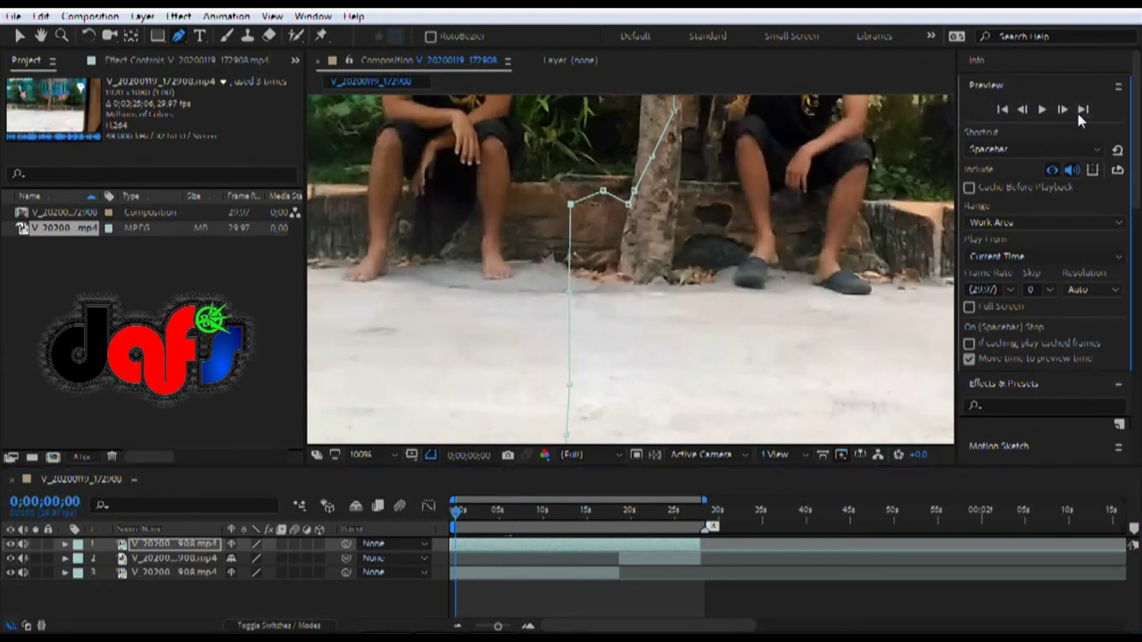
left_click(1064, 109)
left_click(1064, 110)
left_click(1064, 110)
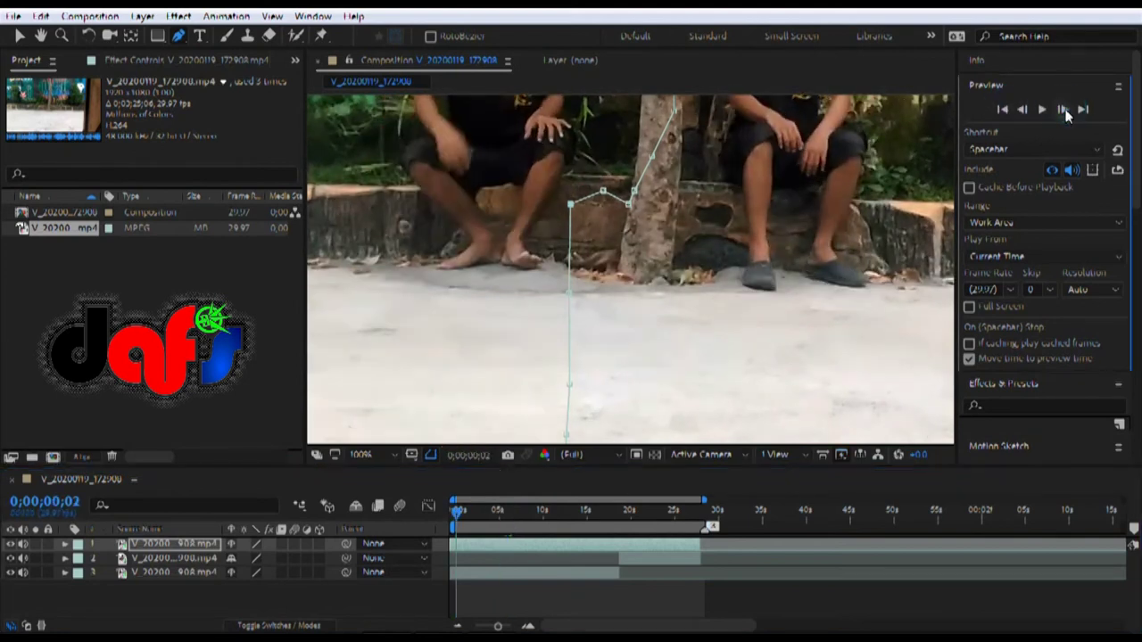
left_click(1065, 110)
left_click(1064, 110)
left_click(1064, 110)
left_click(1064, 110)
left_click(1065, 110)
left_click(1064, 109)
left_click(1065, 110)
left_click(1064, 110)
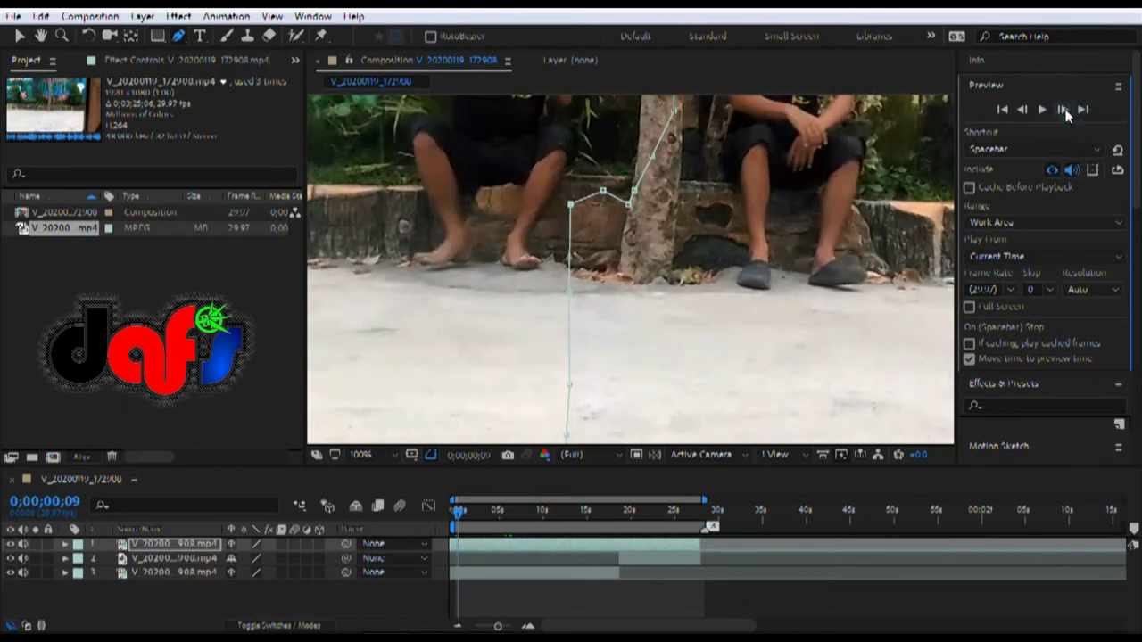
left_click(1064, 109)
left_click(1064, 110)
left_click(1064, 109)
left_click(1065, 110)
left_click(1065, 110)
left_click(1064, 110)
left_click(1064, 109)
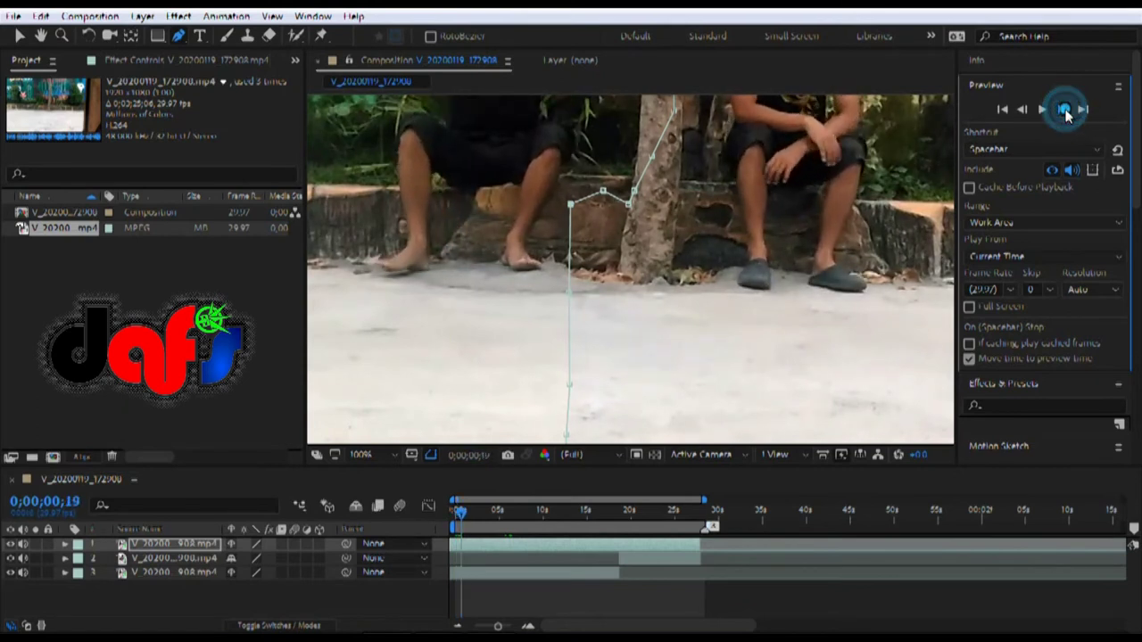
left_click(1064, 110)
left_click(1064, 110)
left_click(1064, 109)
- Preview the masked clone from 0;00;00;27 until the foot swings, and step through the frames up to 0;00;07;18 to inspect the mask edge
left_click(1042, 109)
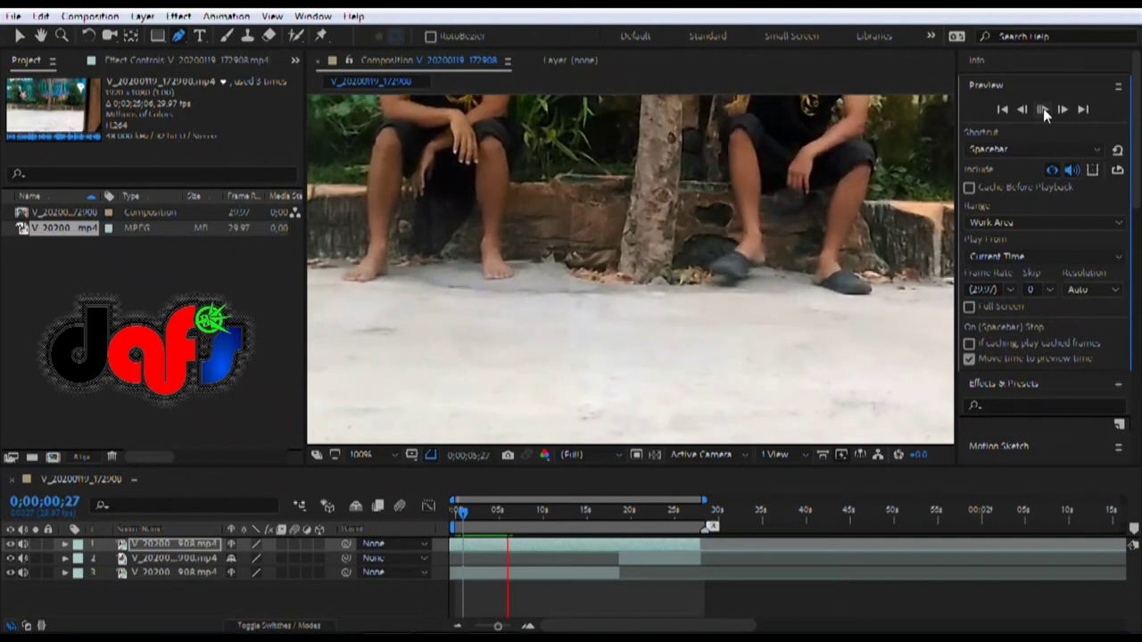
left_click(1043, 108)
left_click(1068, 108)
left_click(1068, 108)
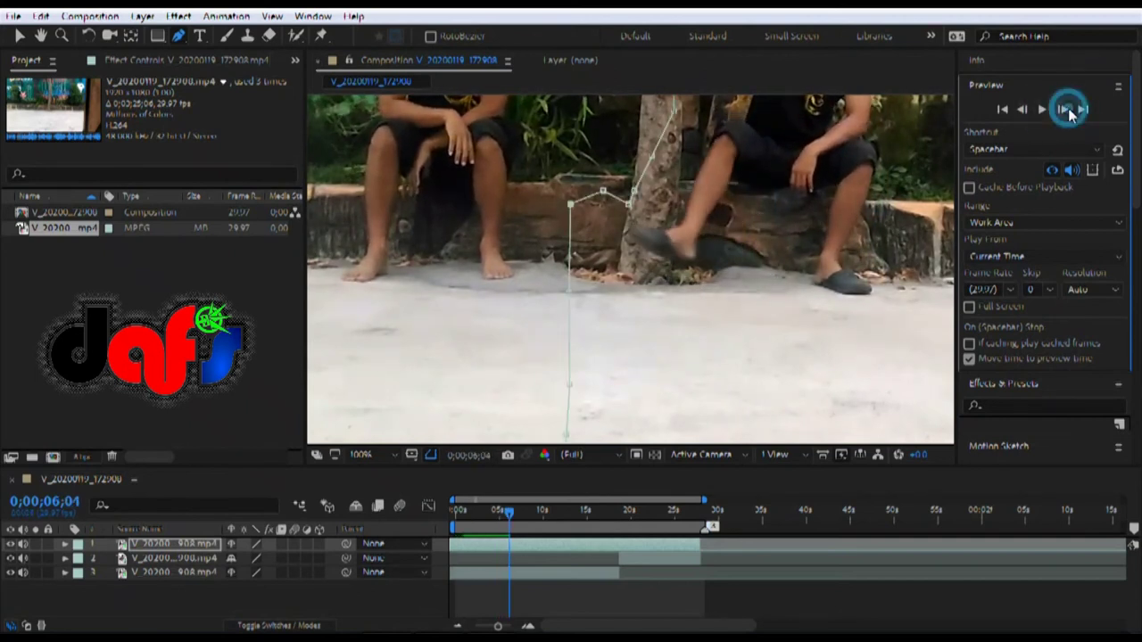
left_click(1068, 108)
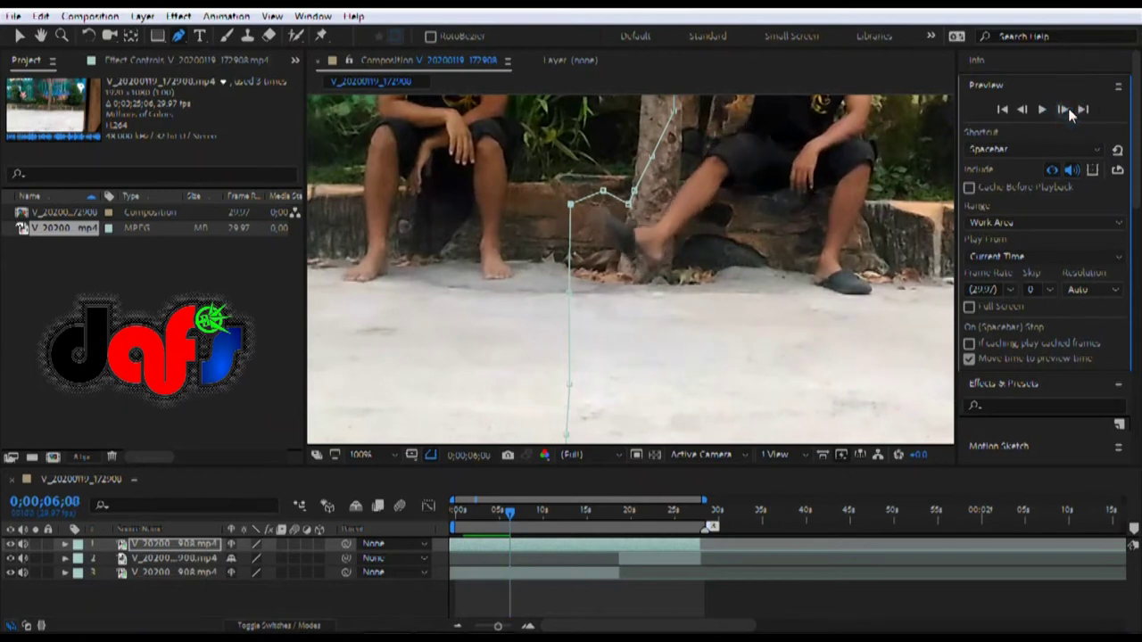
left_click(1068, 108)
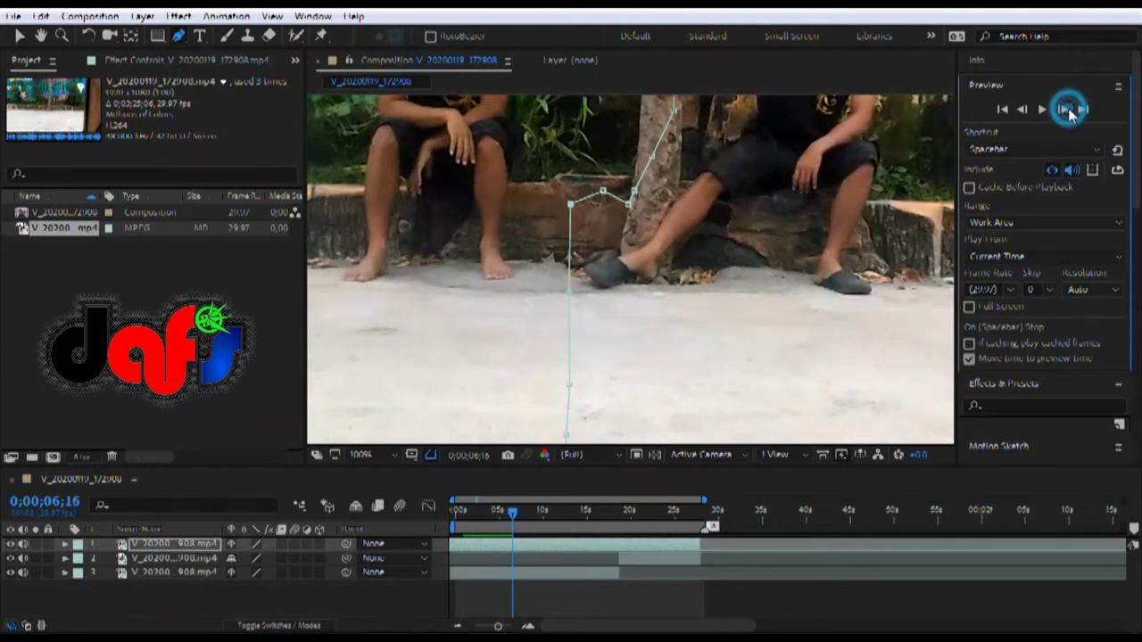
left_click(1068, 108)
left_click(1068, 108)
left_click(1068, 108)
left_click(1068, 108)
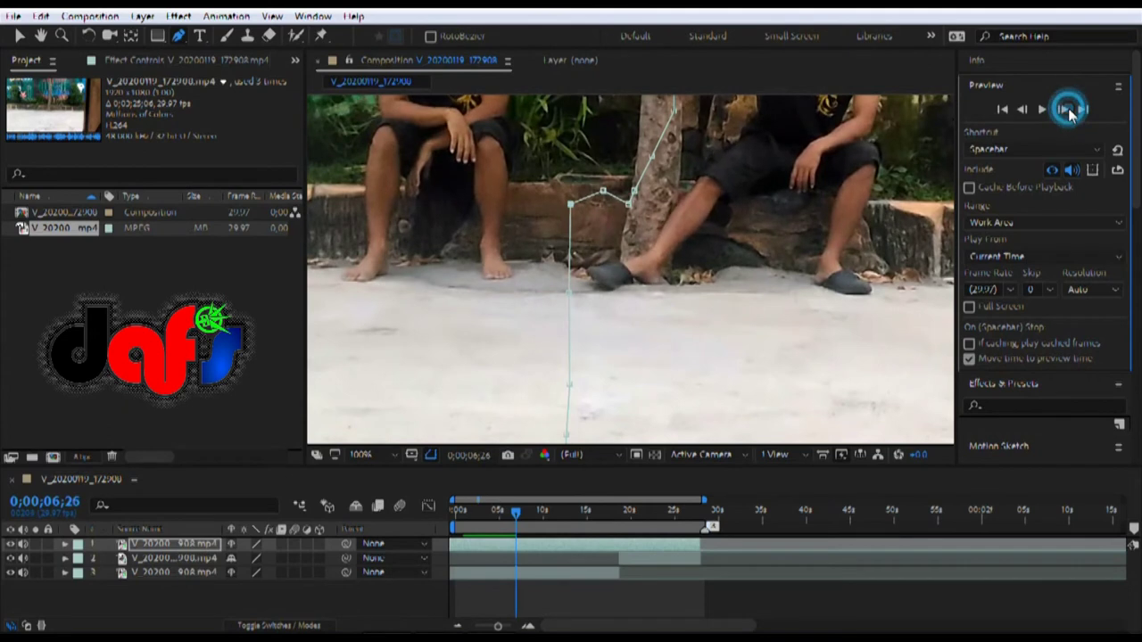
left_click(1068, 108)
left_click(1068, 108)
left_click(1068, 107)
left_click(1068, 108)
left_click(1067, 108)
left_click(1068, 108)
left_click(1068, 108)
left_click(1068, 108)
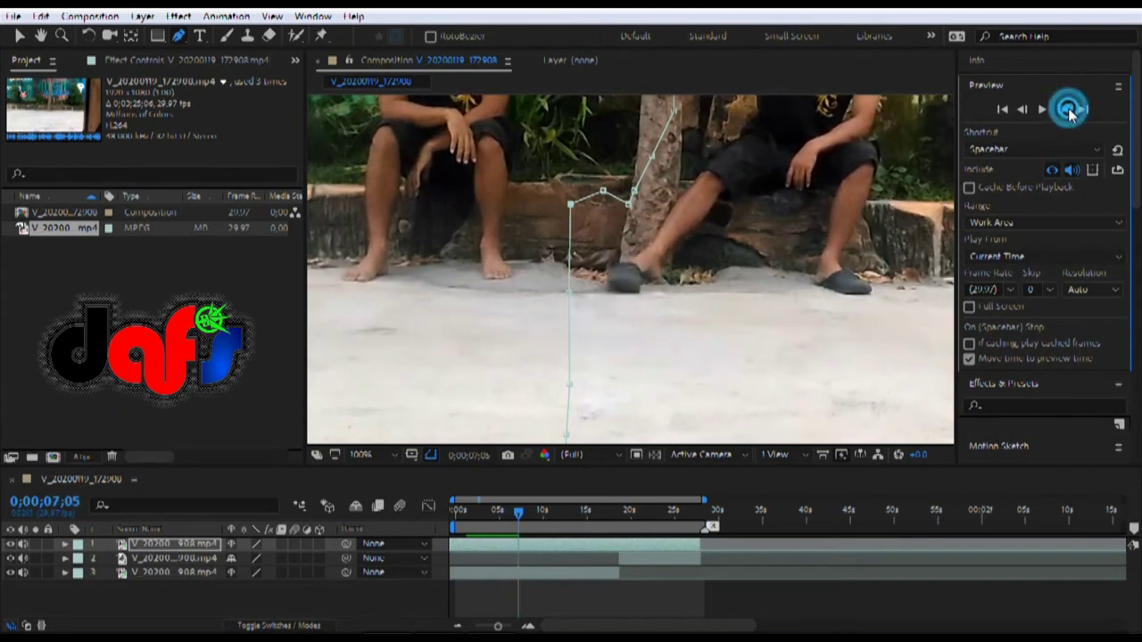
left_click(1068, 108)
left_click(1068, 108)
left_click(1068, 108)
left_click(1068, 107)
left_click(1068, 108)
left_click(1068, 108)
left_click(1068, 108)
left_click(1068, 108)
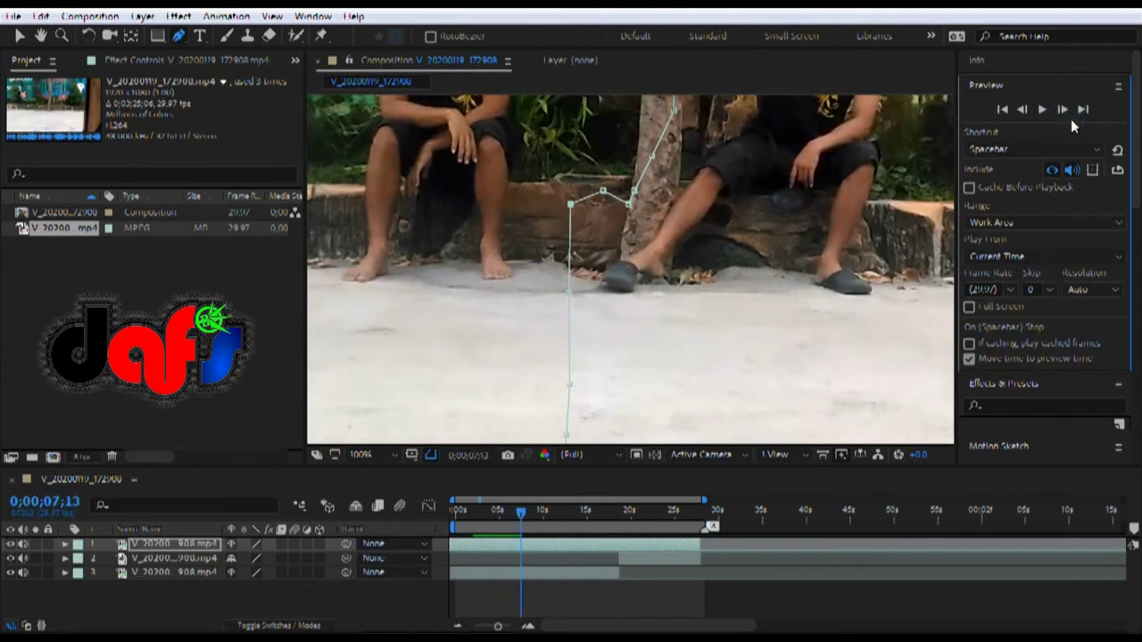
left_click(1061, 108)
left_click(1061, 109)
left_click(1061, 109)
left_click(1061, 109)
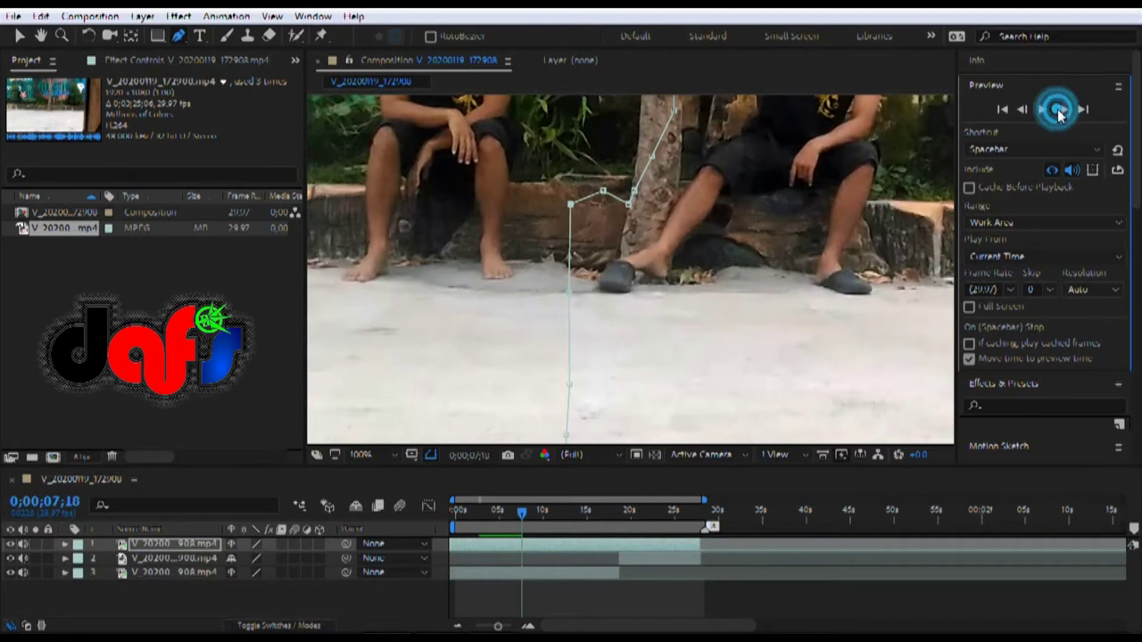
- Step frame by frame from 0;00;07;18 to 0;00;08;03 to inspect the mask edge beside the seated man's slipper
left_click(1061, 109)
left_click(1062, 109)
left_click(1062, 109)
left_click(1062, 109)
left_click(1061, 108)
left_click(1062, 109)
left_click(1062, 108)
left_click(1062, 109)
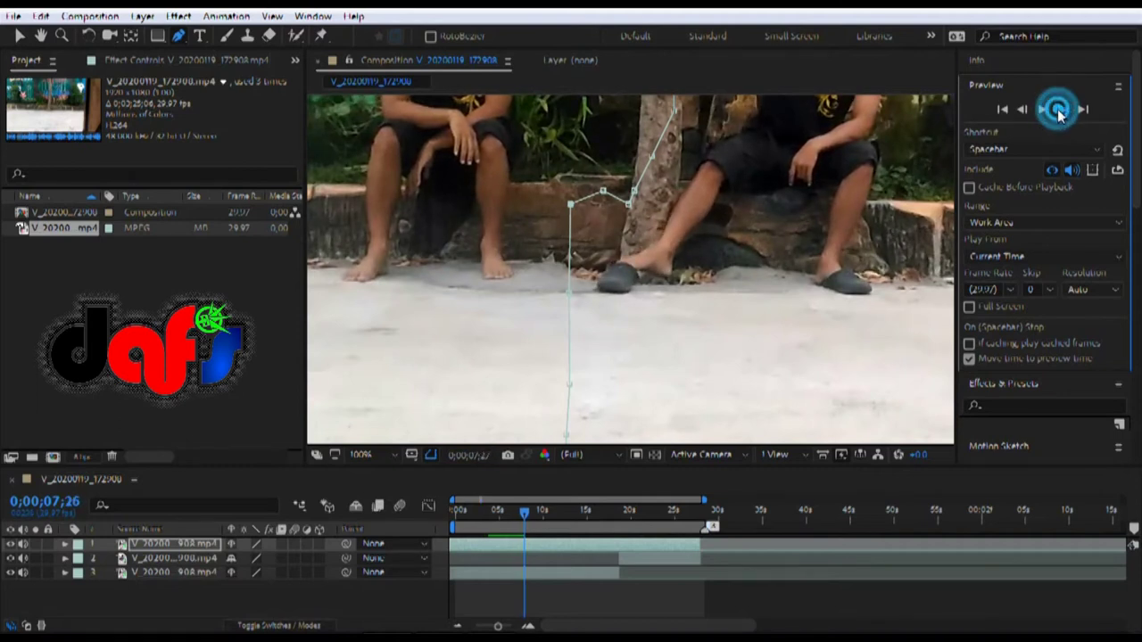
left_click(1062, 109)
left_click(1062, 109)
left_click(1062, 109)
left_click(1061, 108)
left_click(1061, 108)
left_click(1062, 109)
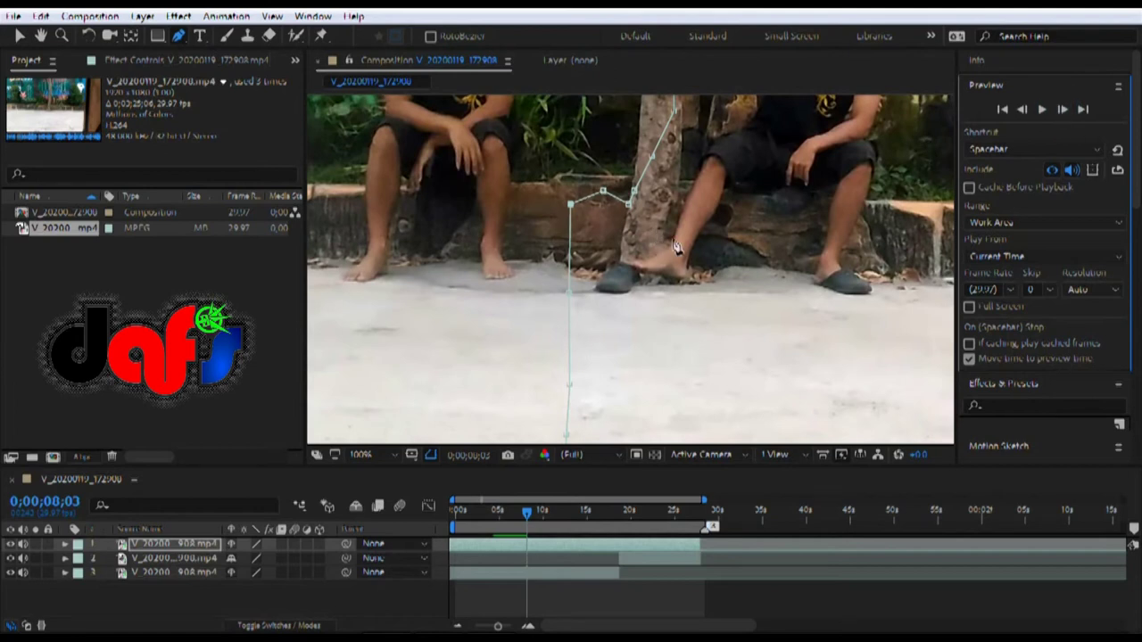
- Start keyframing Mask 1's Mask Path at 0;00;08;03 and move the mask points left of the trunk right, close to the tree
left_click(65, 544)
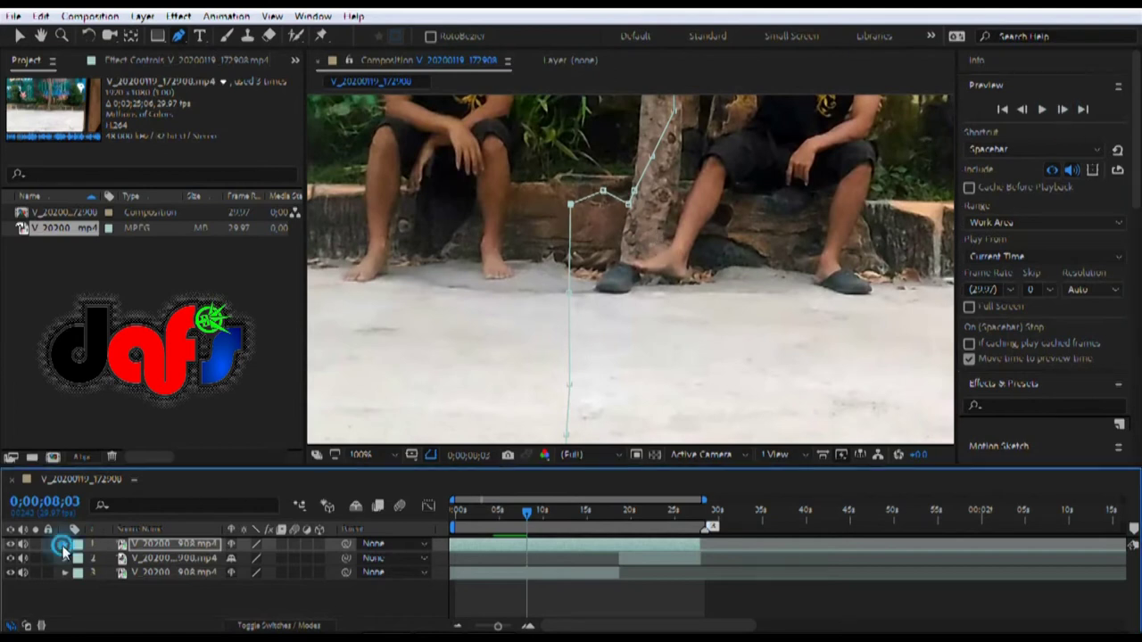
left_click(80, 560)
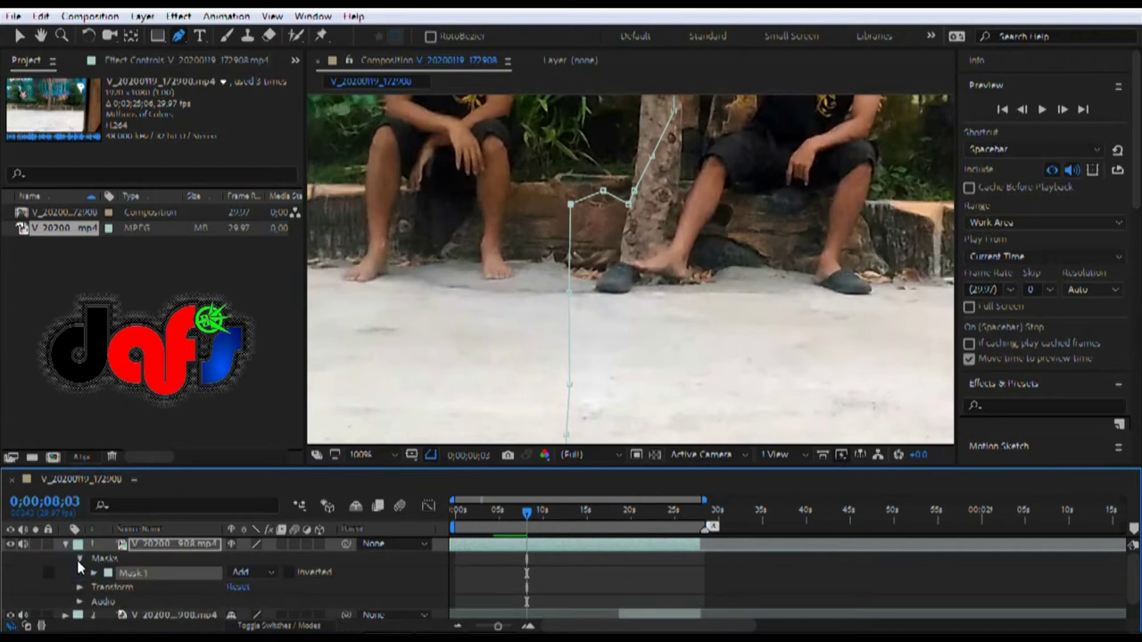
left_click(93, 573)
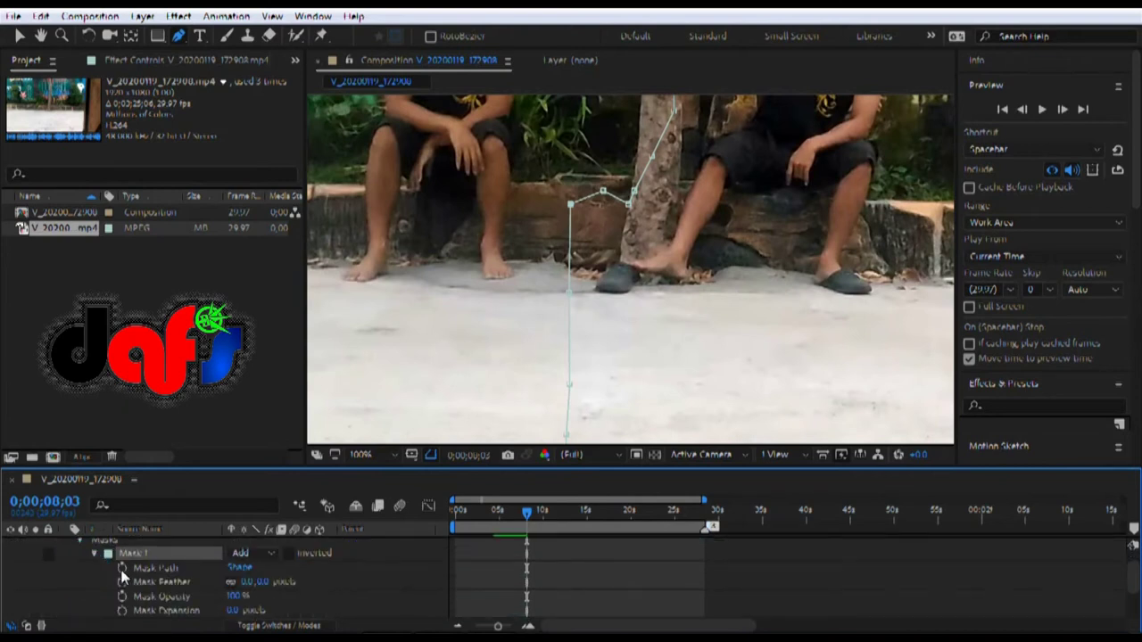
left_click(122, 569)
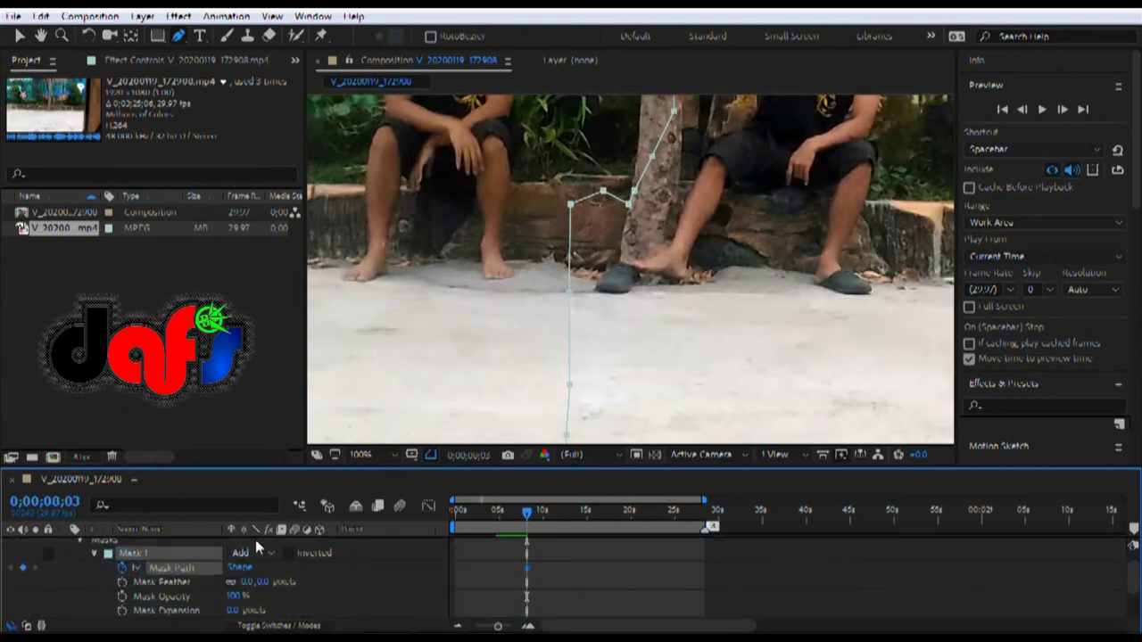
left_click(557, 203)
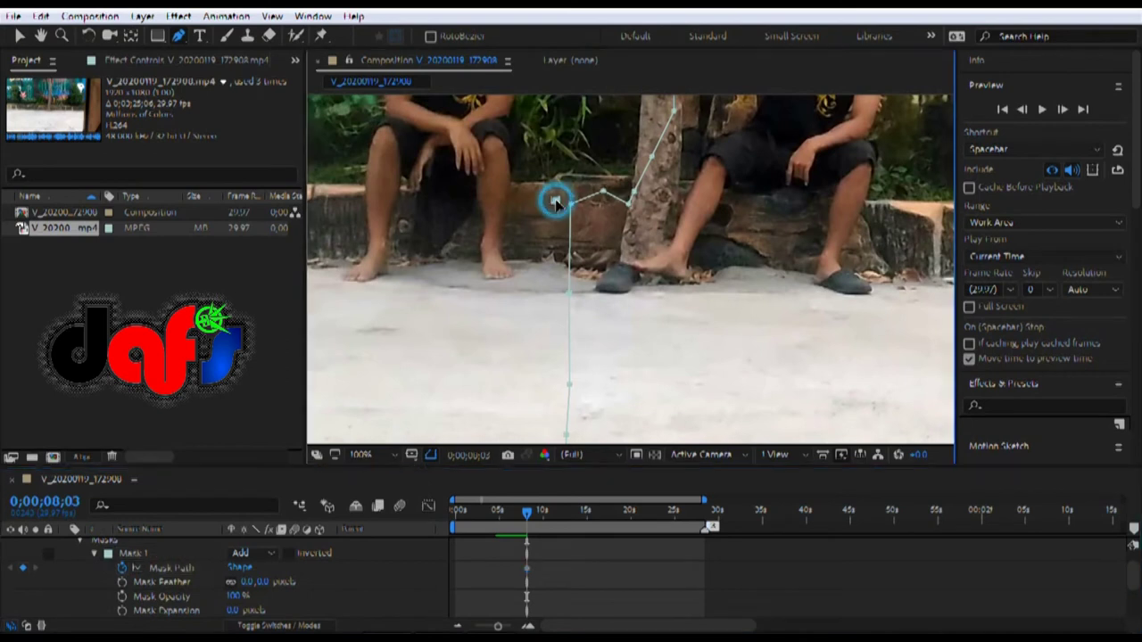
left_click_drag(574, 209, 614, 214)
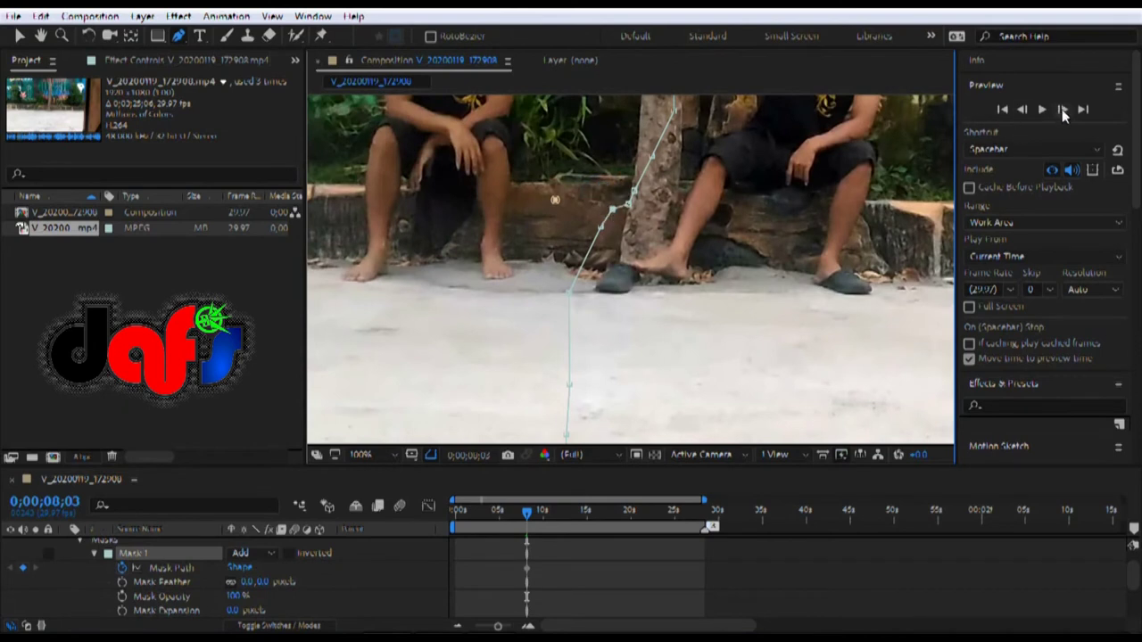
- At 0;00;08;16, pull the two mask points left of the trunk in against the tree, just above the slipper
left_click(1042, 108)
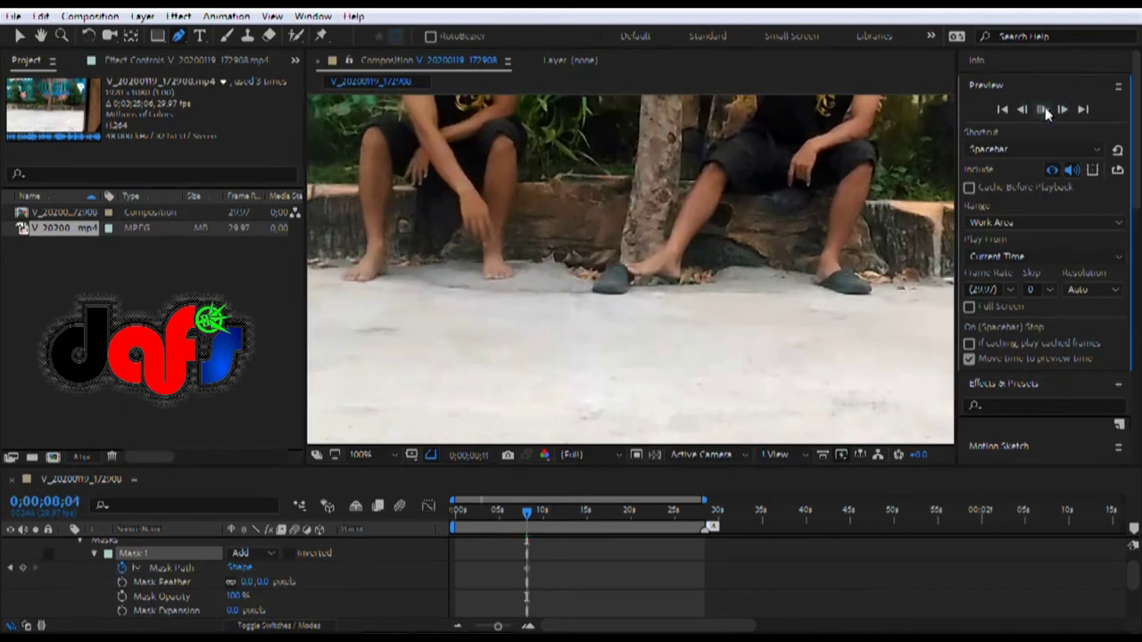
left_click(1042, 109)
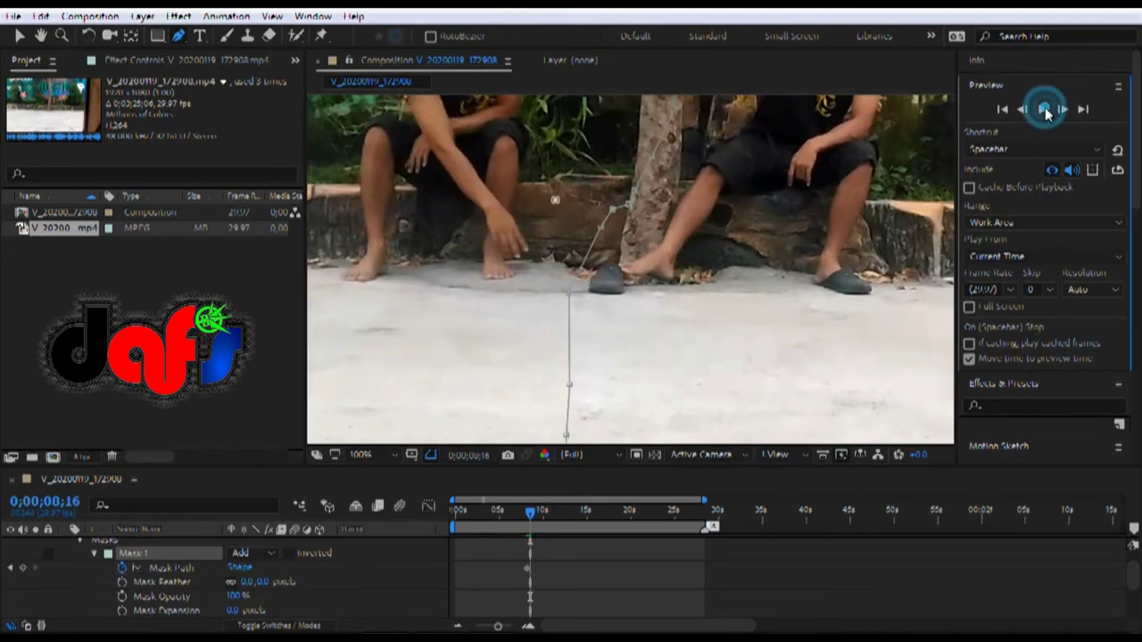
left_click_drag(601, 227, 623, 245)
left_click(616, 211)
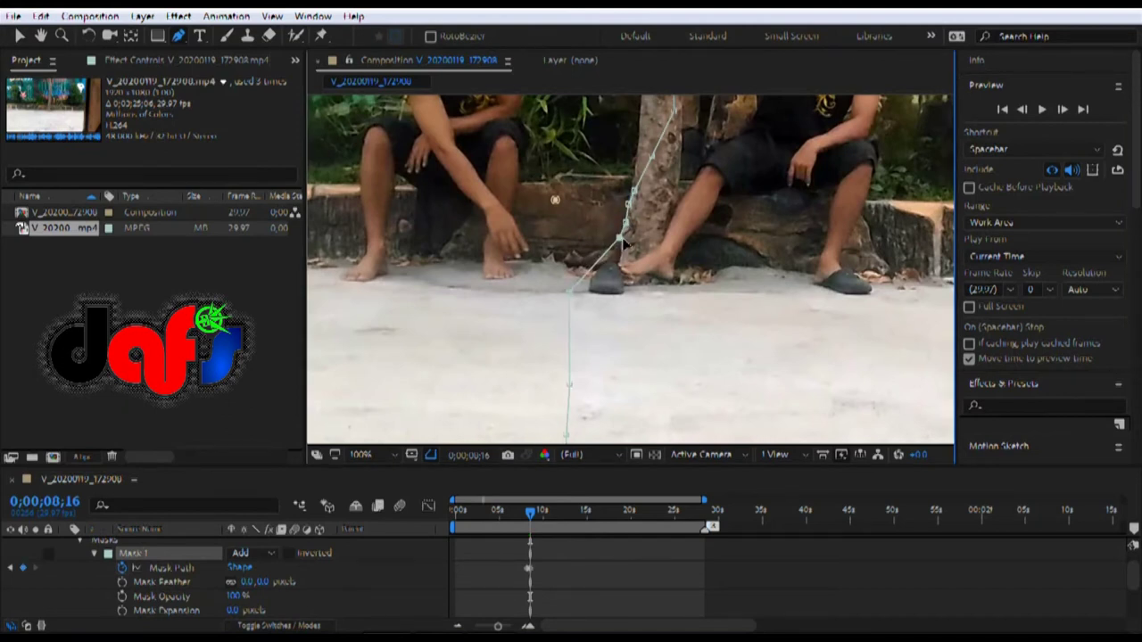
- At 0;00;08;25, zoom to 200% and move the ground-level mask point right, to the lower edge of the slipper
left_click(1062, 110)
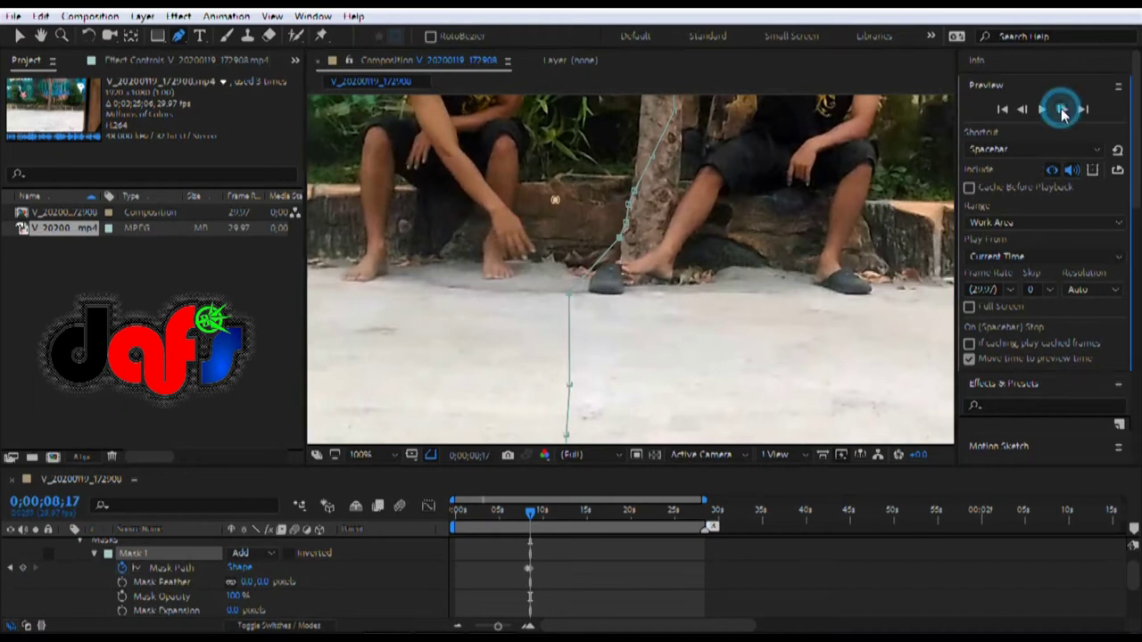
left_click(1062, 109)
left_click(1062, 111)
left_click(1063, 110)
left_click(1064, 111)
left_click(1062, 110)
left_click(1062, 110)
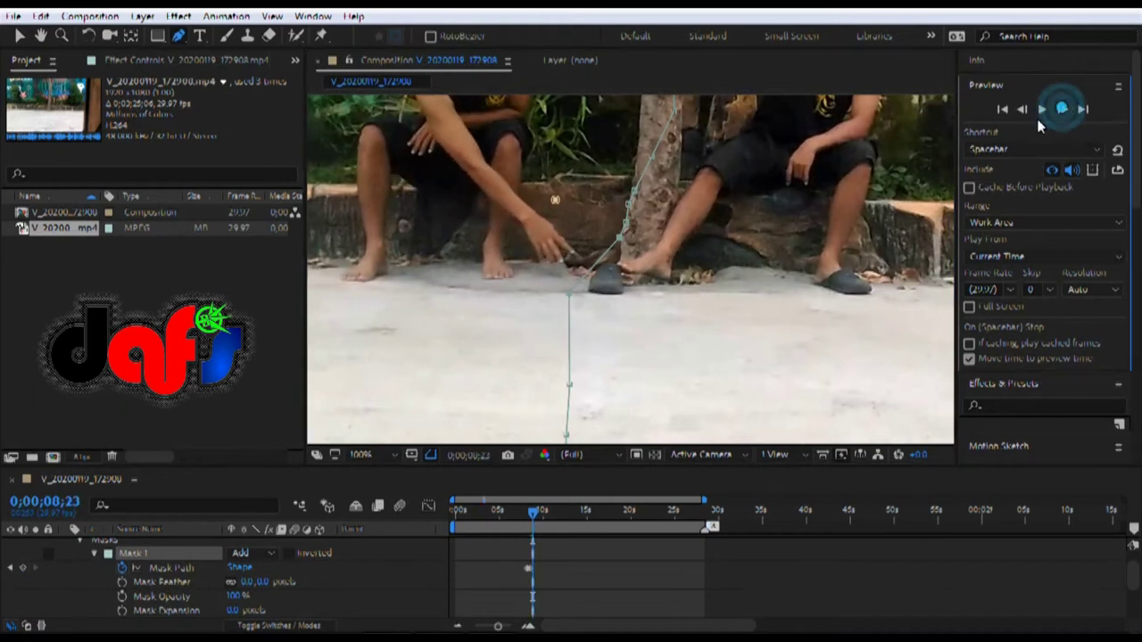
left_click(1062, 109)
left_click(1062, 110)
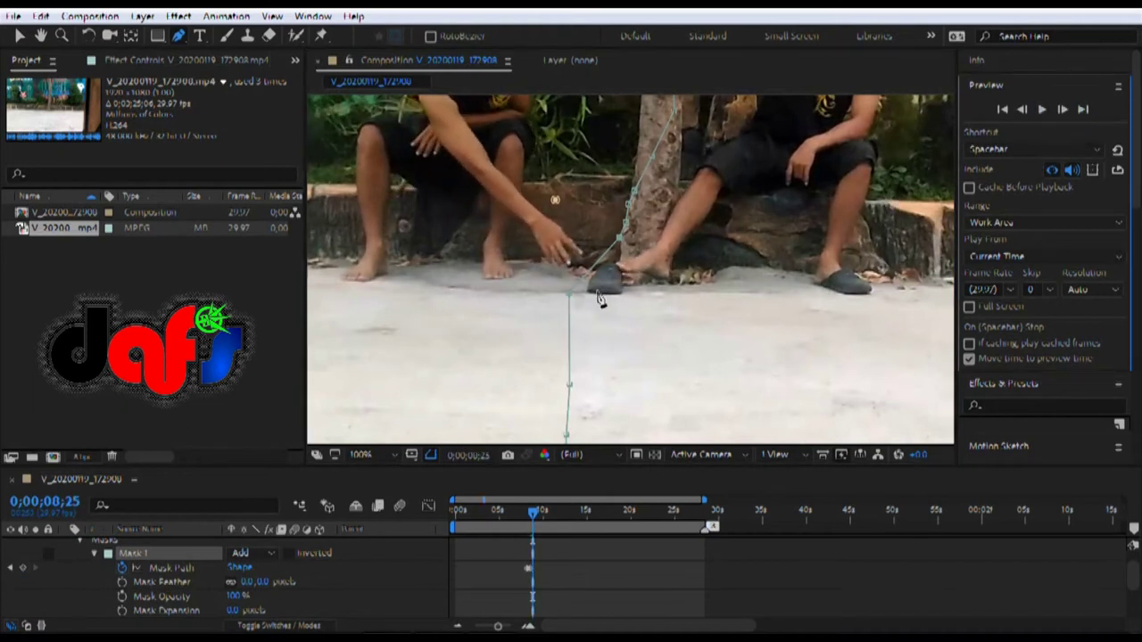
key("period")
left_click_drag(511, 323, 550, 329)
- At 0;00;09;07, move the mask point under the slipper slightly right and the one above it down and left toward the hand
left_click(1061, 109)
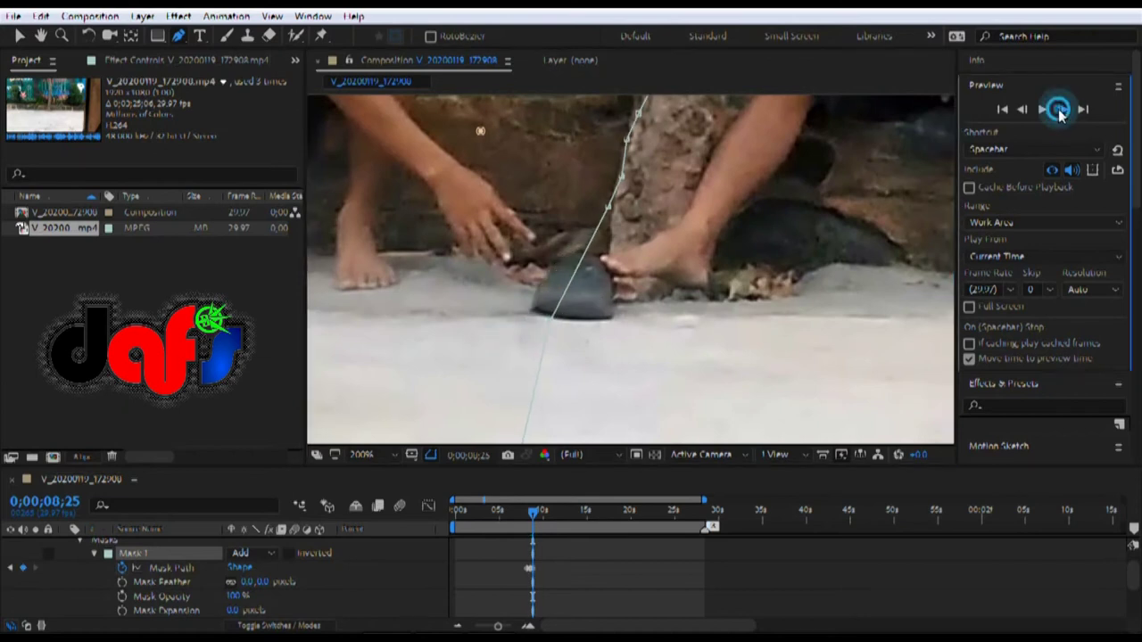
left_click(1061, 110)
left_click(1061, 110)
left_click(1061, 110)
left_click(1061, 110)
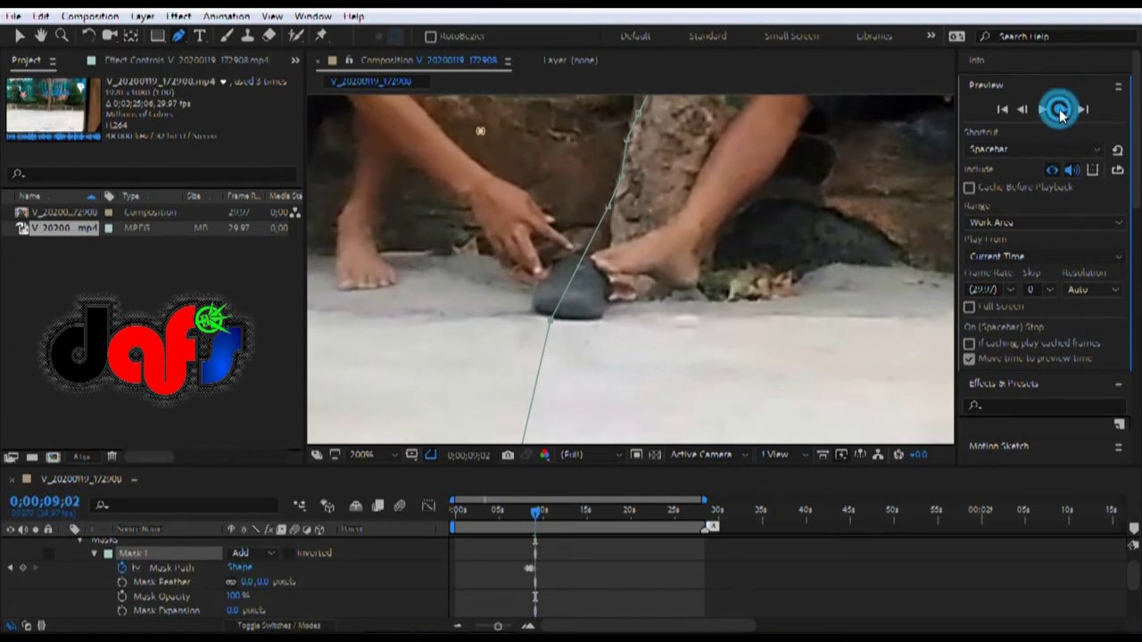
left_click(1060, 109)
left_click(1061, 110)
left_click(1061, 110)
left_click(1061, 109)
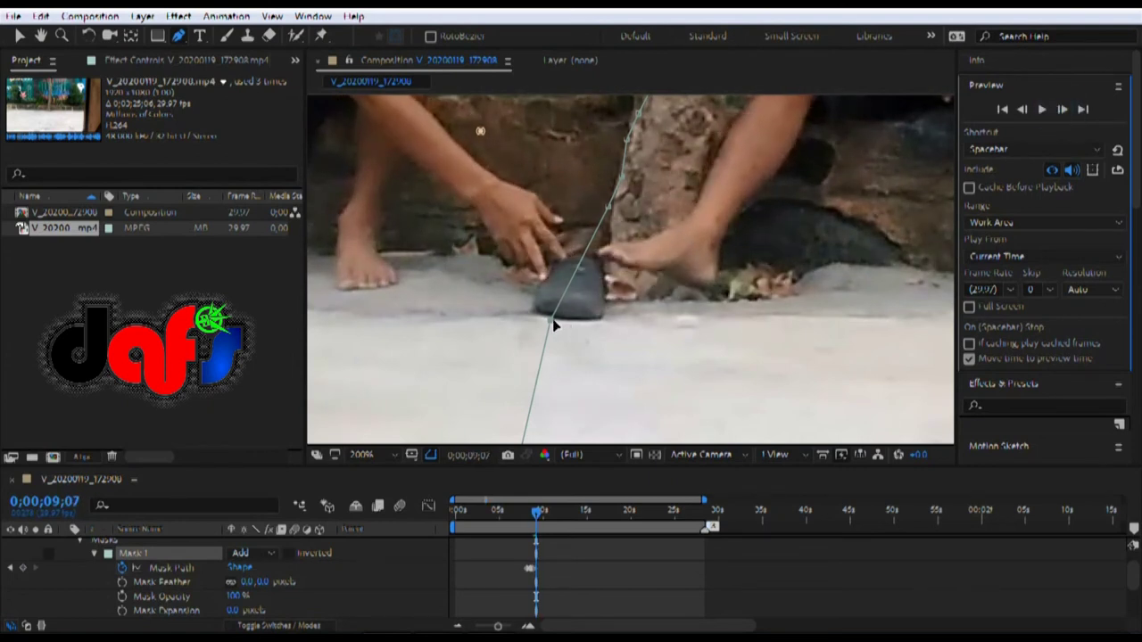
left_click_drag(552, 319, 562, 323)
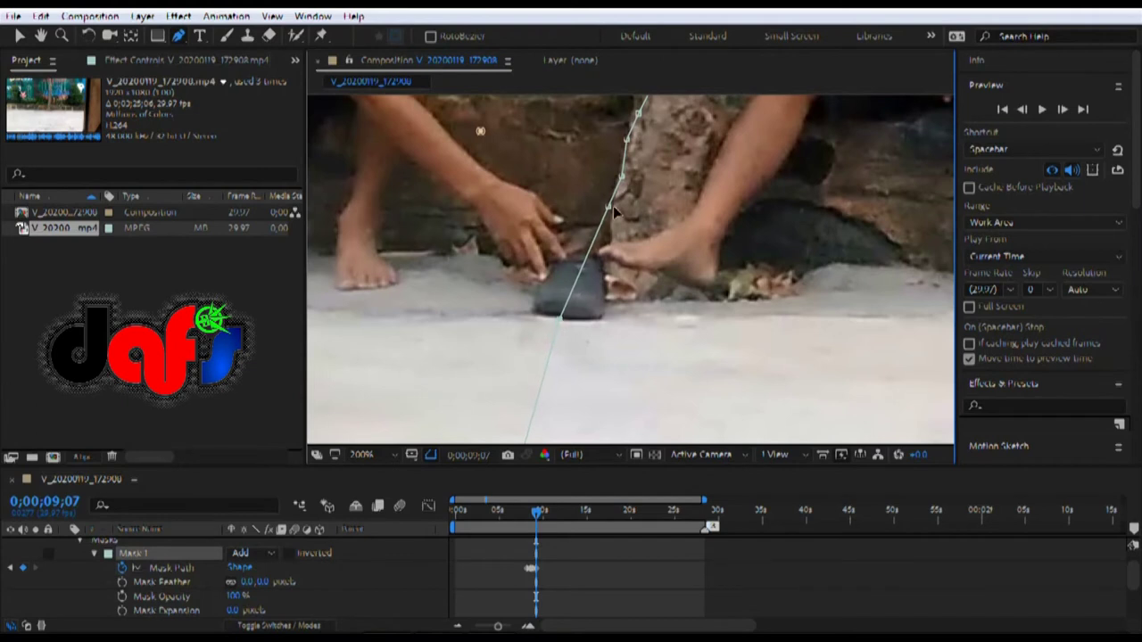
left_click_drag(612, 208, 597, 230)
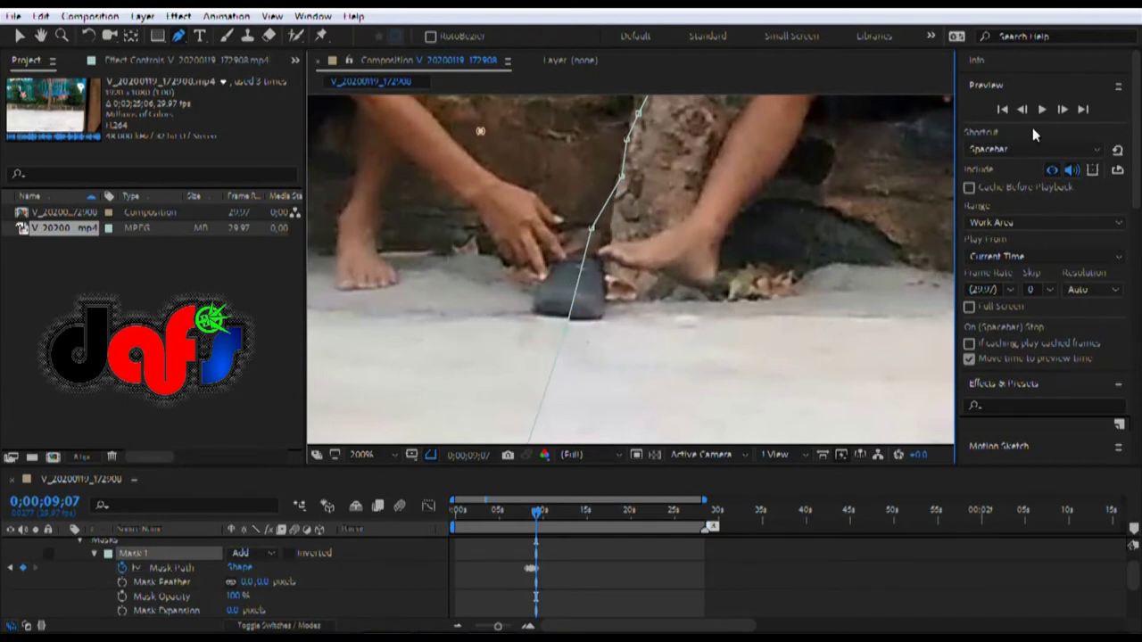
- At 0;00;09;11, move the lower mask point right, clear of the slipper, and the point above it right toward the trunk
left_click(1061, 110)
left_click(1061, 110)
left_click(1061, 110)
left_click(1061, 109)
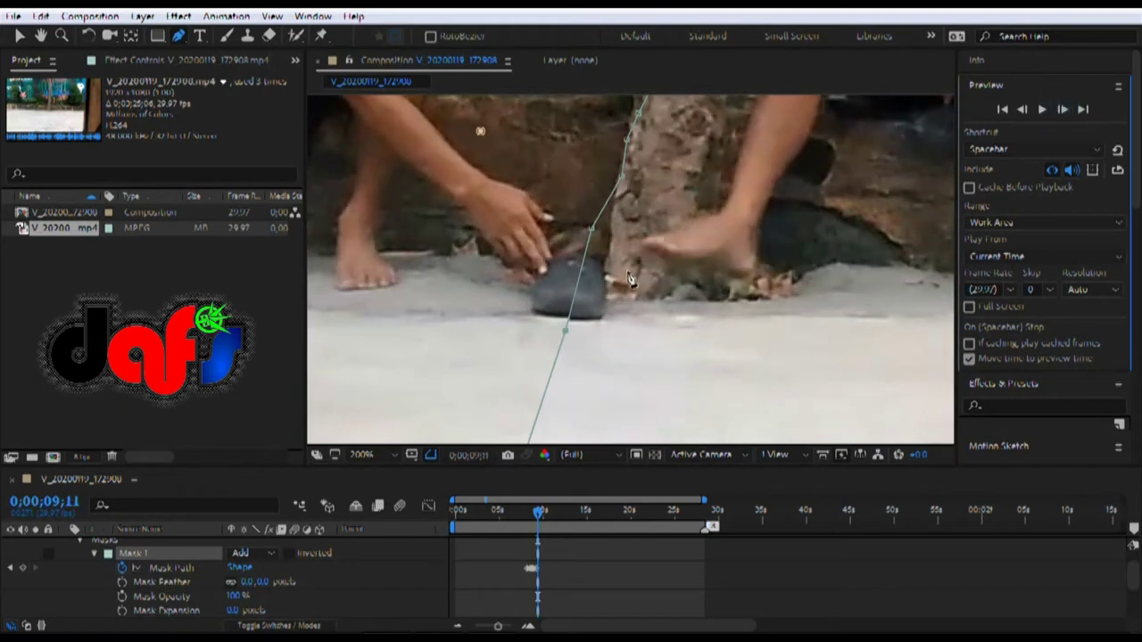
left_click_drag(567, 332, 651, 331)
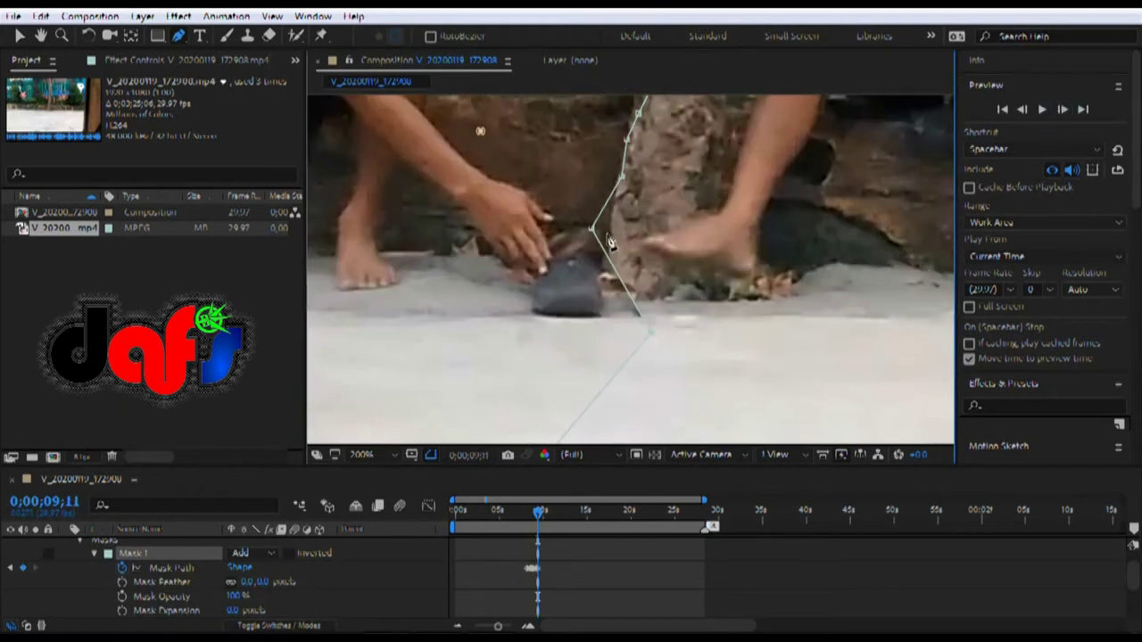
left_click_drag(594, 231, 607, 231)
- At 0;00;09;13, move the lower mask point back left, in line with the trunk's left edge
left_click(1062, 110)
left_click(1063, 110)
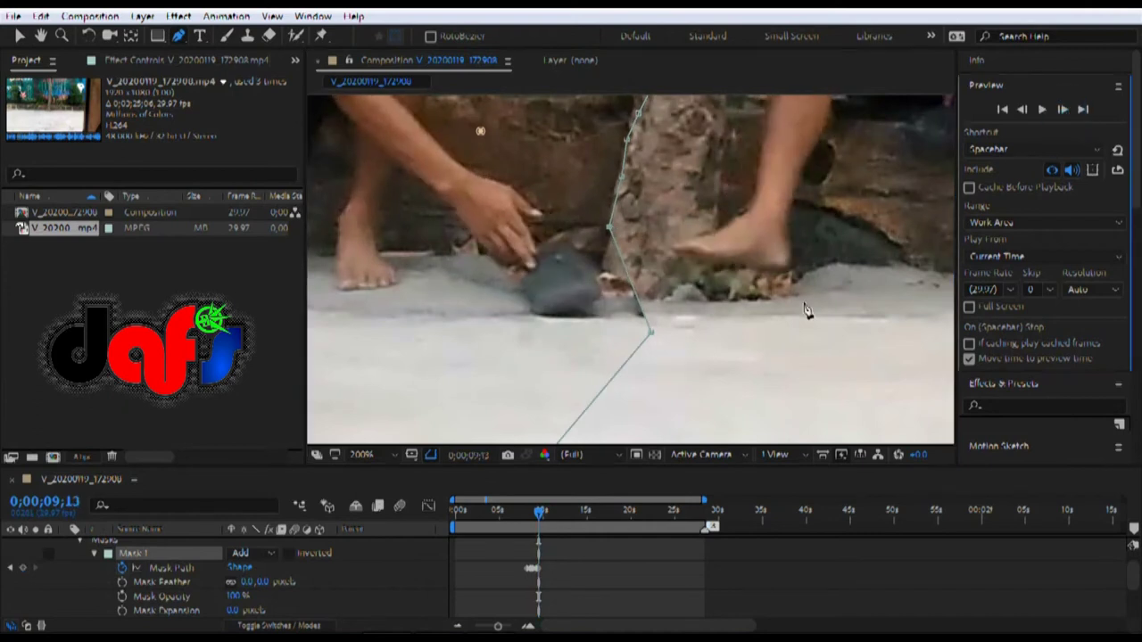
left_click_drag(651, 332, 625, 335)
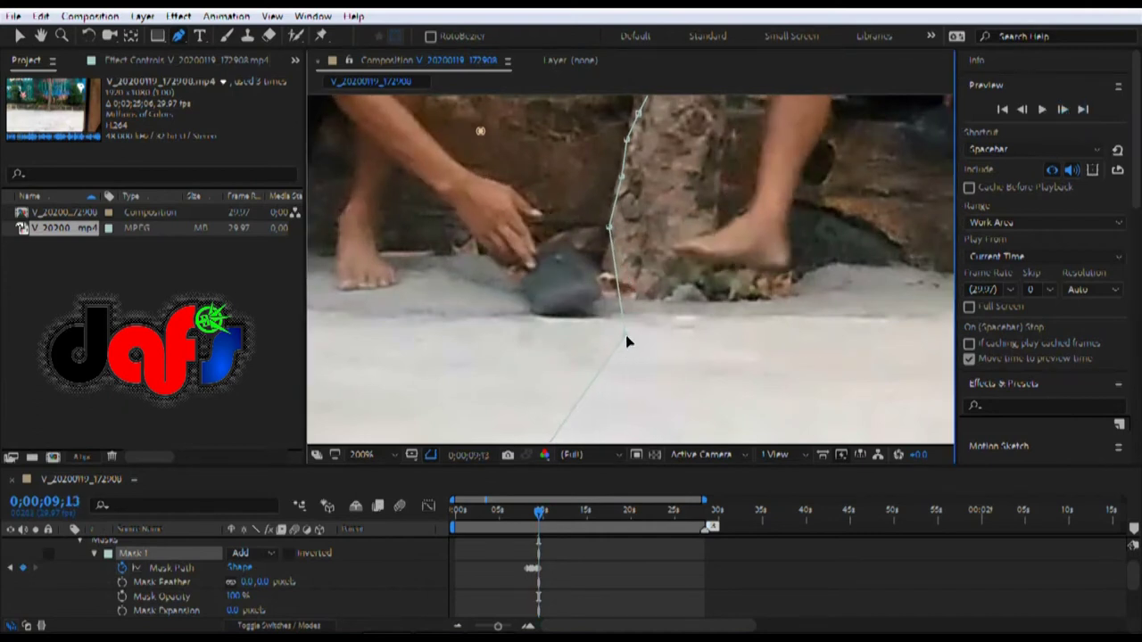
- Step through the frames from 0;00;09;13 to 0;00;11;04 to check the mask edge as the slipper is pulled away
left_click(1064, 109)
left_click(1064, 109)
left_click(1065, 109)
left_click(1067, 108)
left_click(1067, 108)
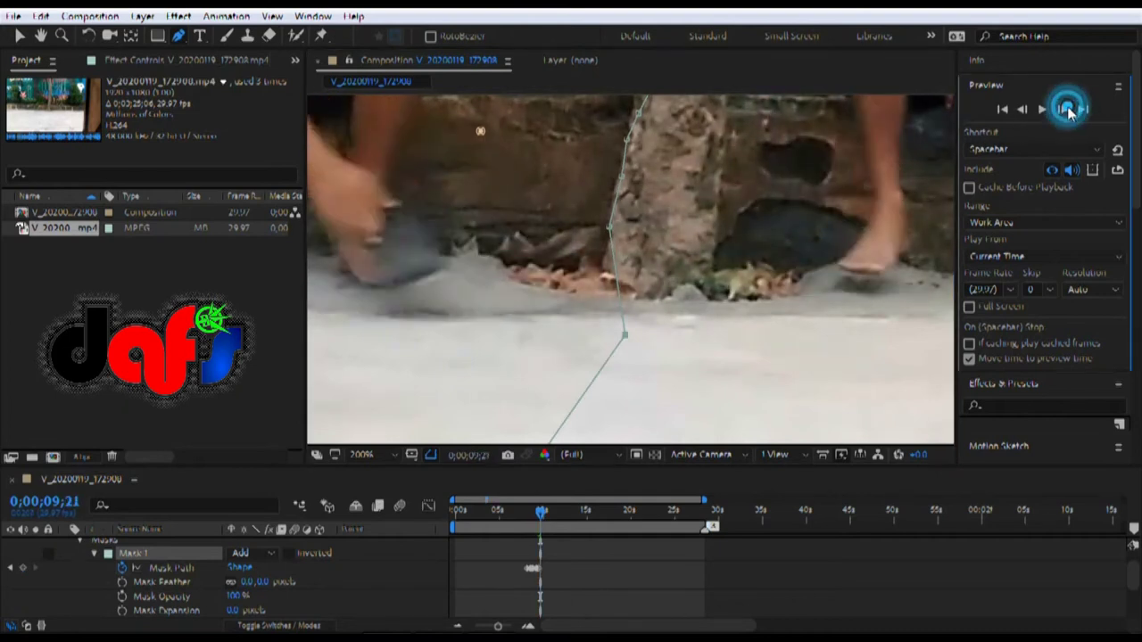
left_click(1067, 108)
left_click(1067, 108)
left_click(1067, 108)
left_click(1067, 108)
left_click(1067, 108)
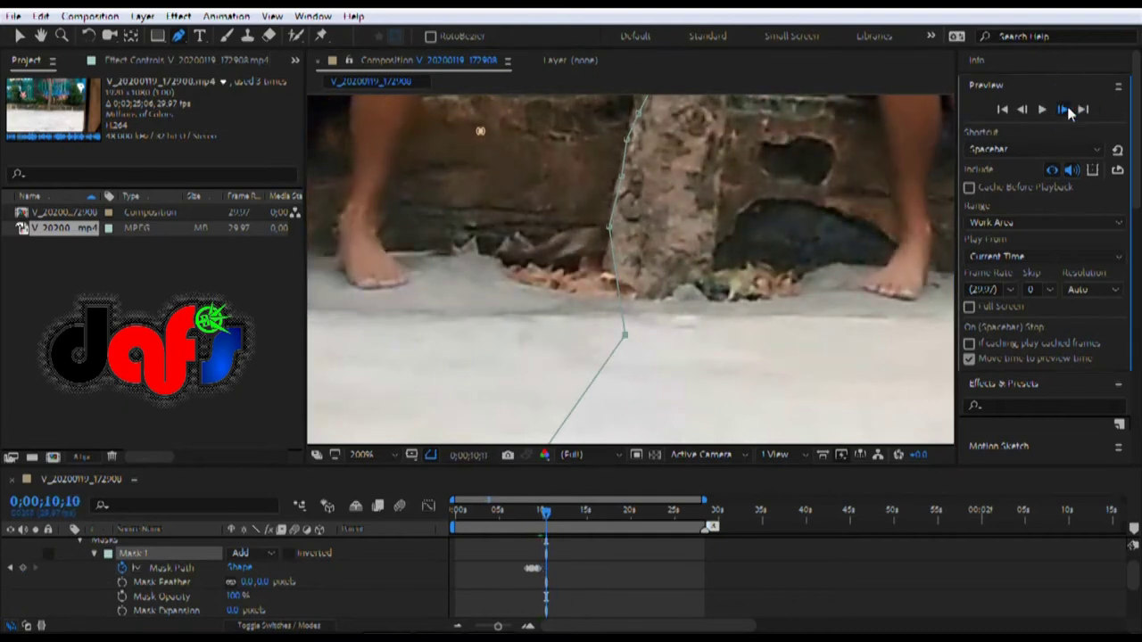
left_click(1067, 108)
left_click(1067, 108)
left_click(1067, 108)
left_click(1067, 108)
left_click(1067, 108)
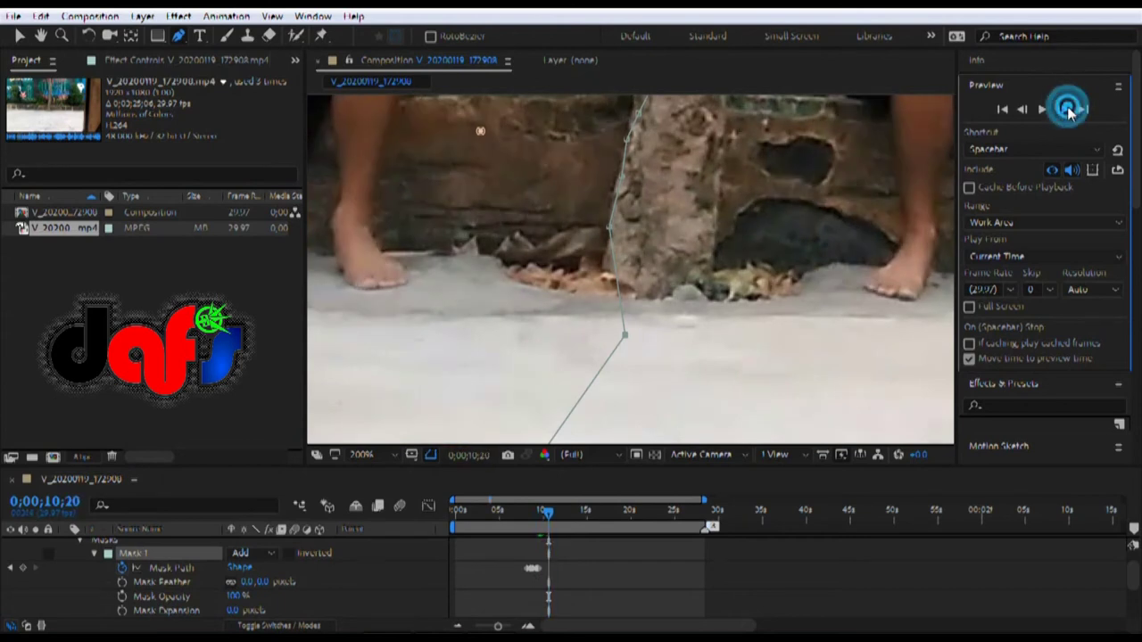
left_click(1067, 108)
left_click(1067, 108)
left_click(1067, 108)
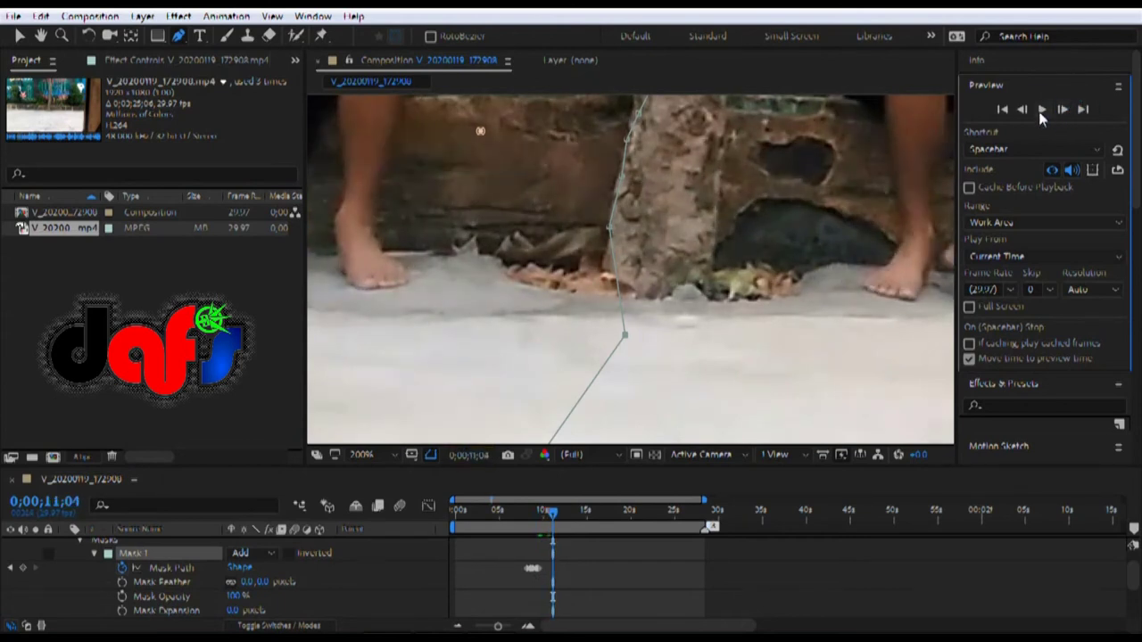
- Play on from 0;00;11;04 and step through the frames up to 0;00;14;25 to check the mask edge as the slippered foot approaches the tree
left_click(1042, 110)
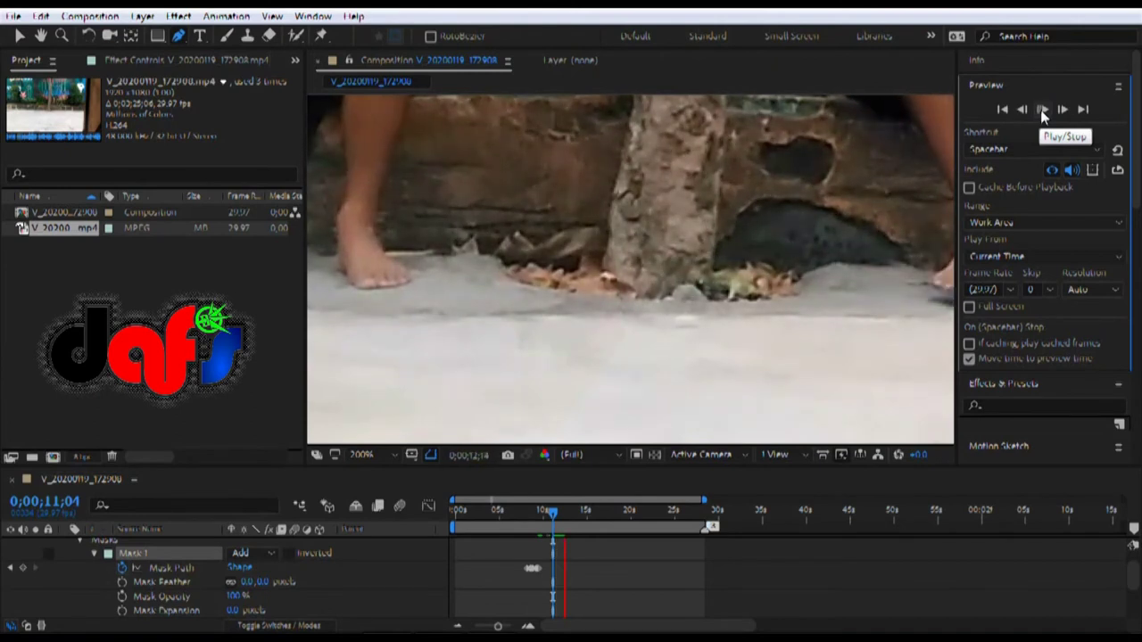
left_click(1041, 110)
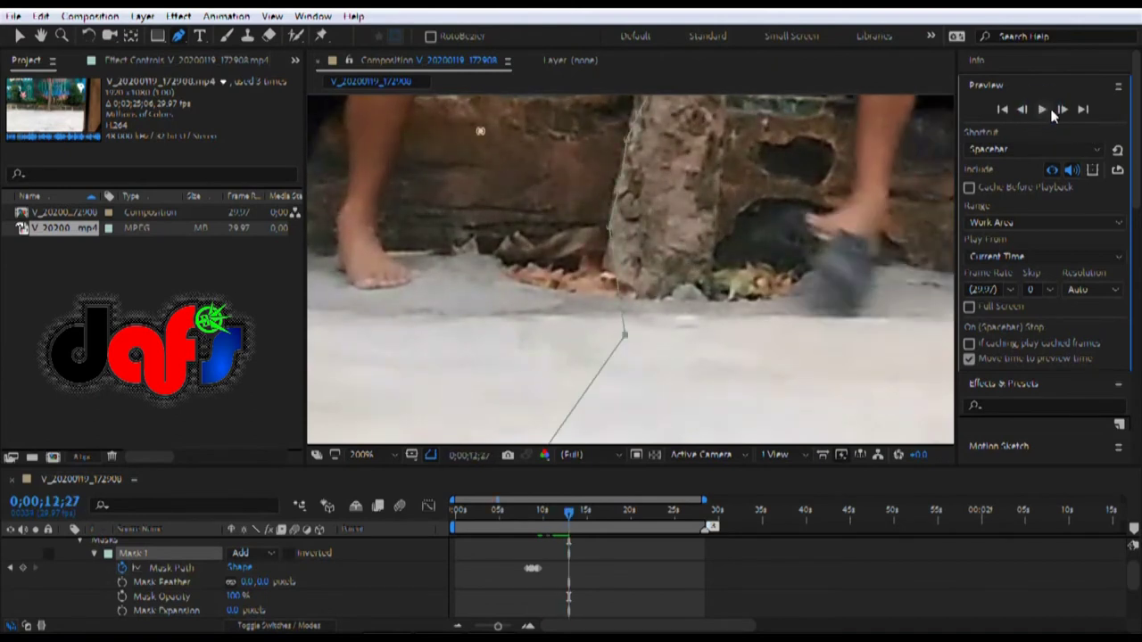
left_click(1062, 111)
left_click(1062, 111)
left_click(1062, 111)
left_click(1062, 111)
left_click(1061, 110)
left_click(1061, 111)
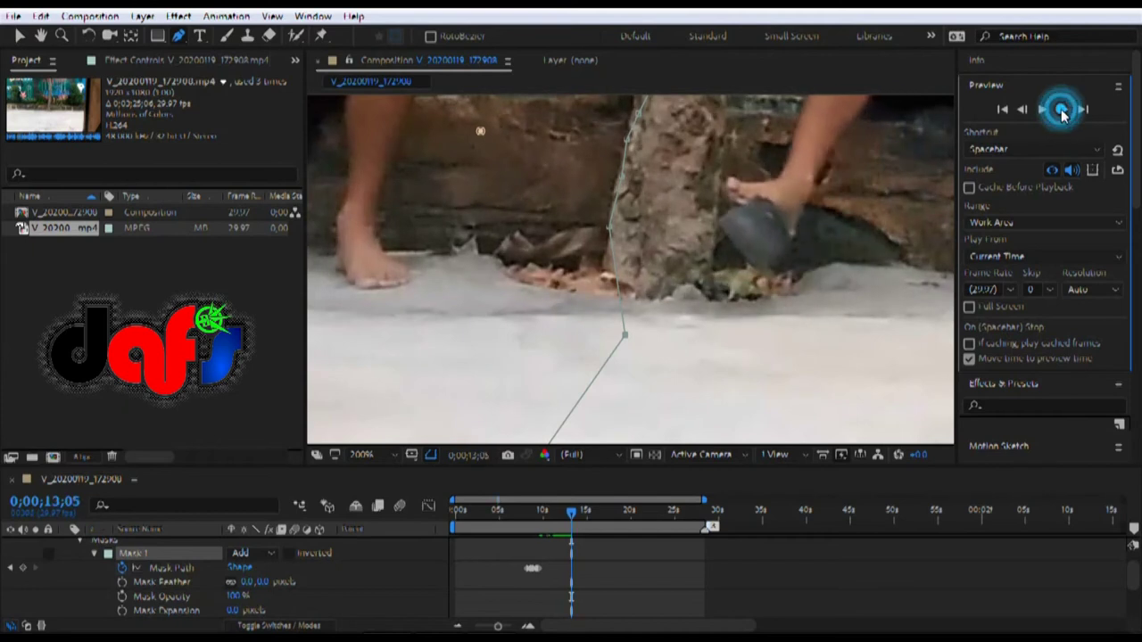
left_click(1062, 111)
left_click(1062, 110)
left_click(1061, 111)
left_click(1062, 111)
left_click(1062, 110)
left_click(1062, 110)
left_click(1062, 110)
left_click(1061, 111)
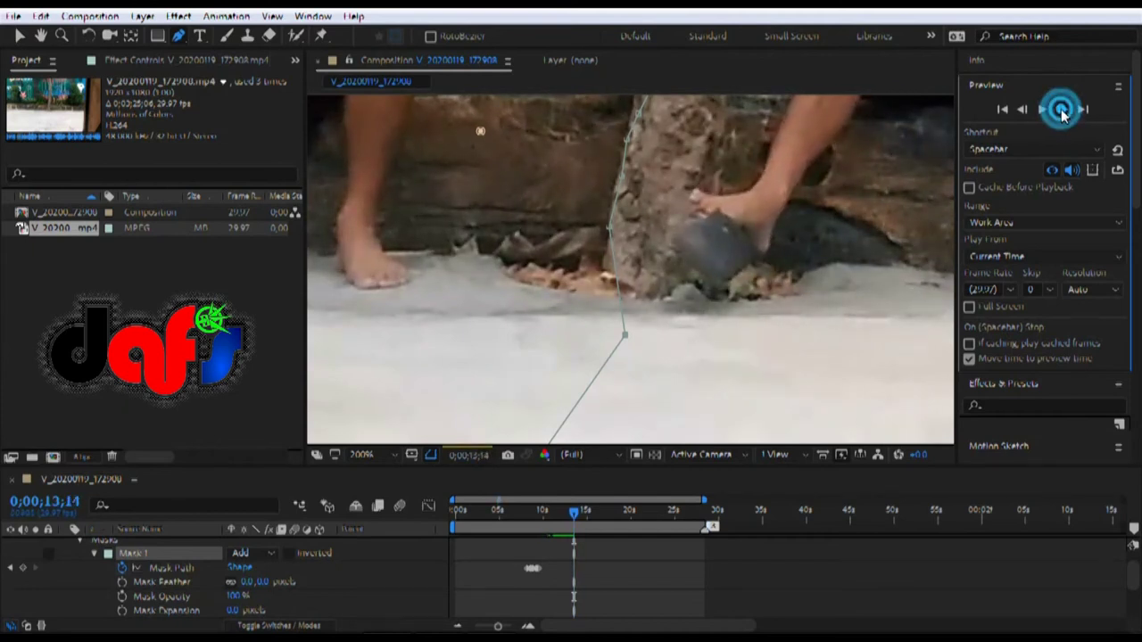
left_click(1062, 111)
left_click(1062, 110)
left_click(1062, 111)
left_click(1062, 111)
left_click(1062, 111)
left_click(1061, 110)
left_click(1061, 110)
left_click(1061, 111)
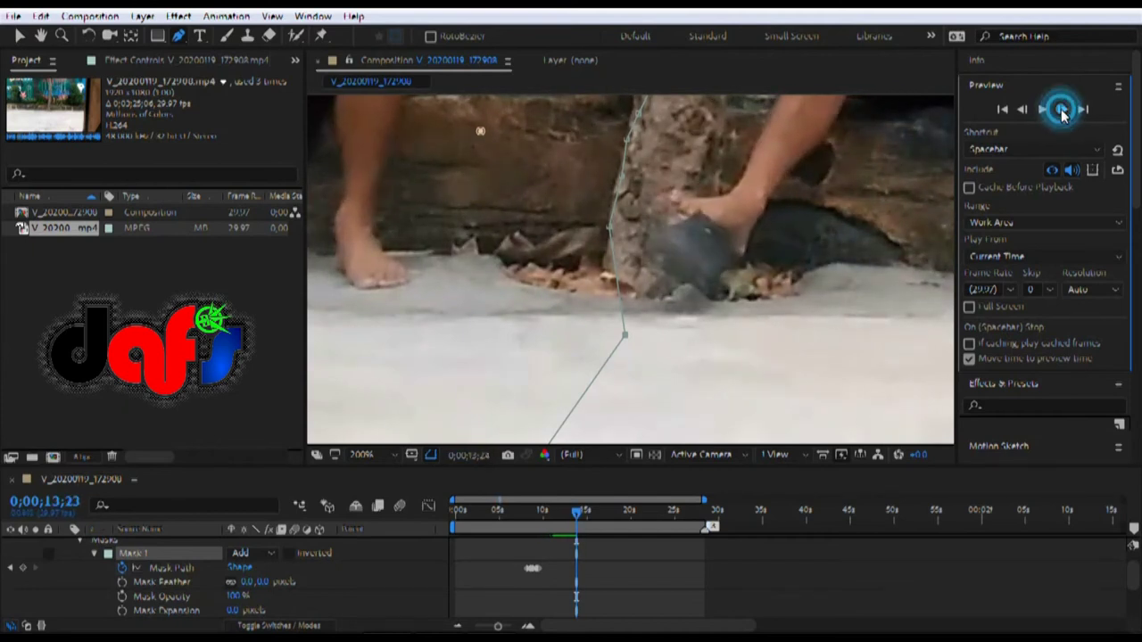
left_click(1061, 111)
left_click(1062, 110)
left_click(1062, 110)
left_click(1061, 110)
left_click(1062, 111)
left_click(1062, 111)
left_click(1062, 111)
left_click(1062, 111)
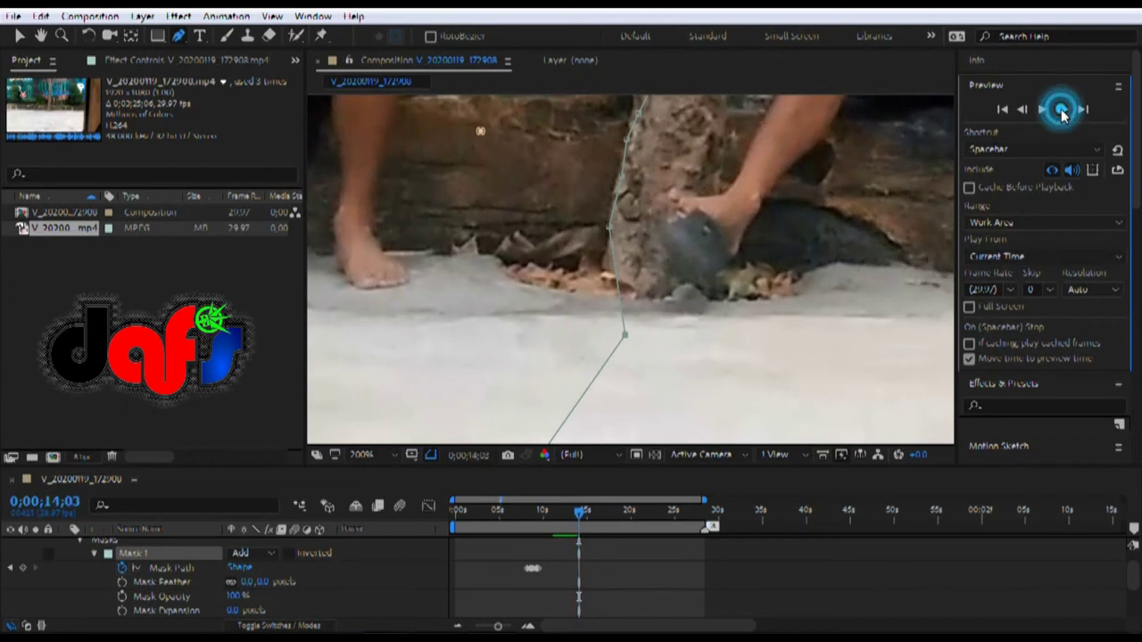
left_click(1062, 111)
left_click(1062, 110)
left_click(1062, 110)
left_click(1061, 111)
left_click(1062, 110)
left_click(1062, 111)
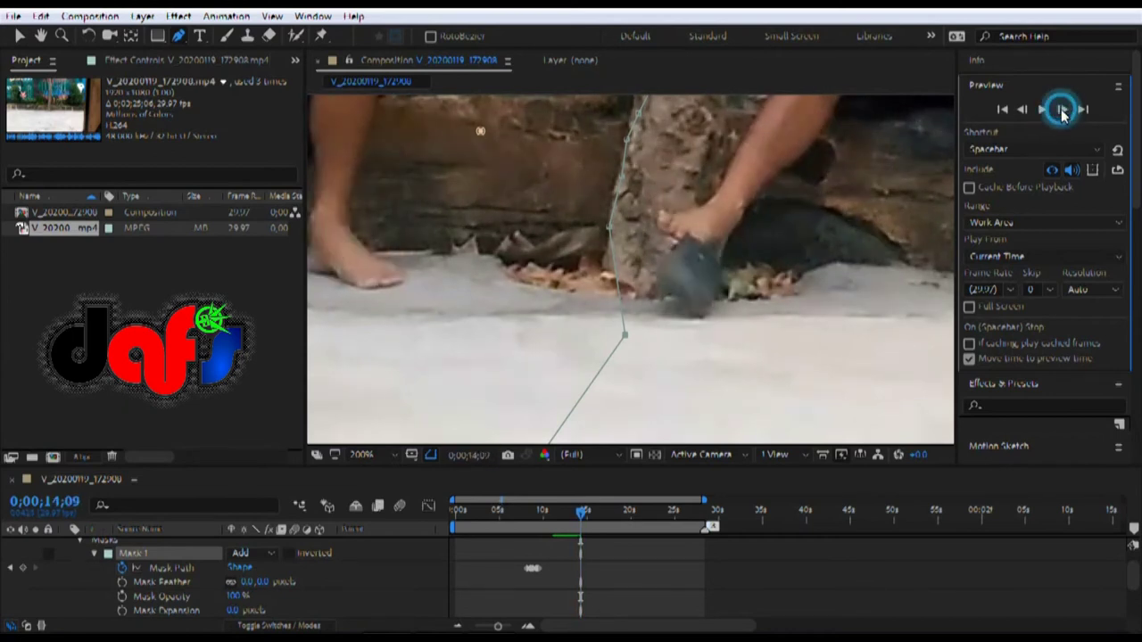
left_click(1061, 110)
left_click(1062, 111)
left_click(1061, 111)
left_click(1062, 111)
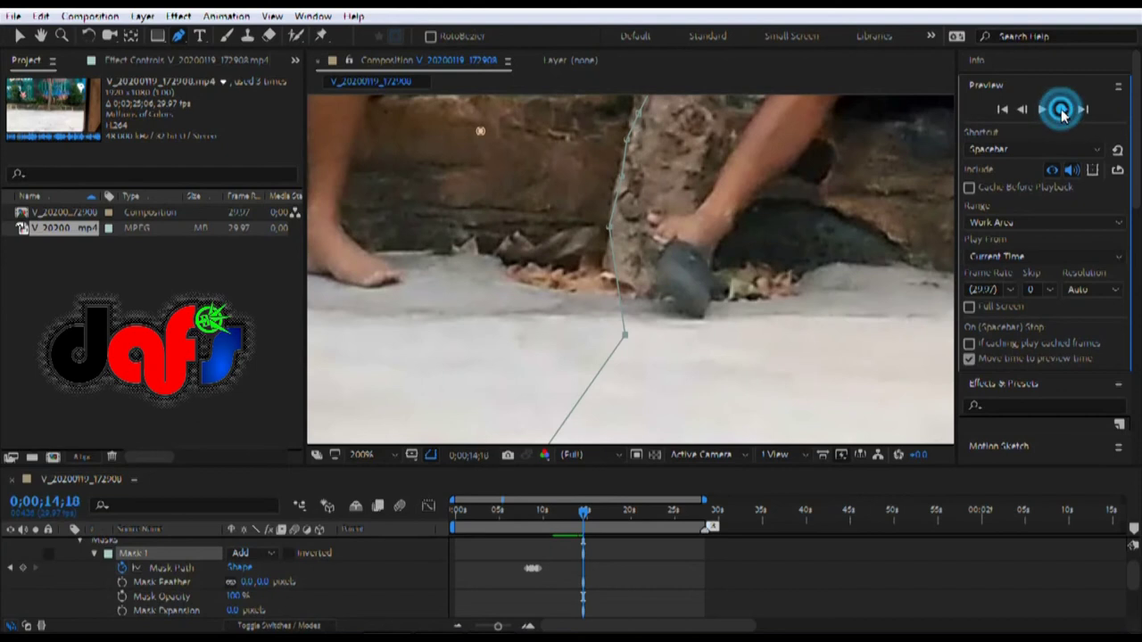
left_click(1062, 111)
left_click(1062, 110)
left_click(1062, 111)
left_click(1061, 111)
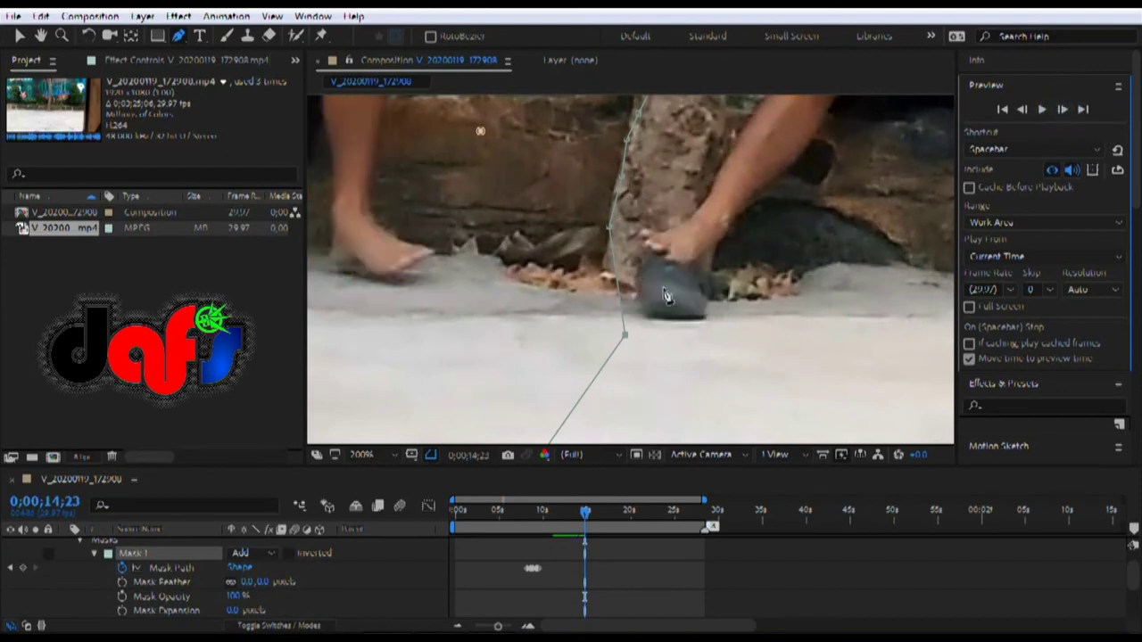
left_click(1062, 110)
left_click(1062, 111)
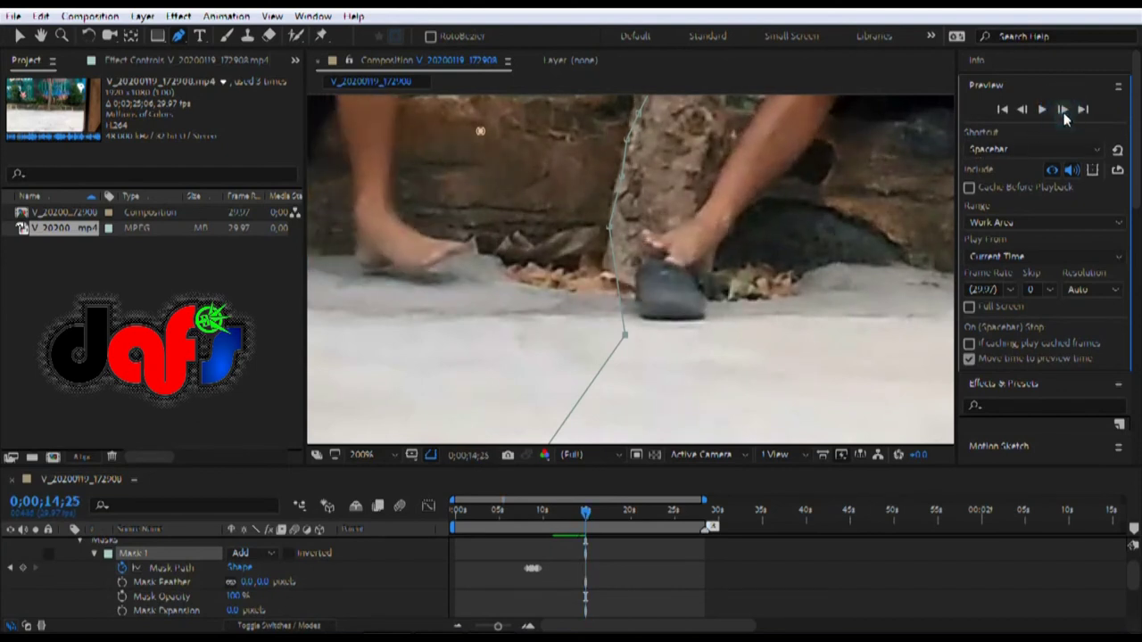
- At 0;00;15;02, move the mask point on the trunk's left edge right onto the trunk, beside the toes above the slipper
left_click(1062, 111)
left_click(1061, 111)
left_click(1062, 111)
left_click(1062, 111)
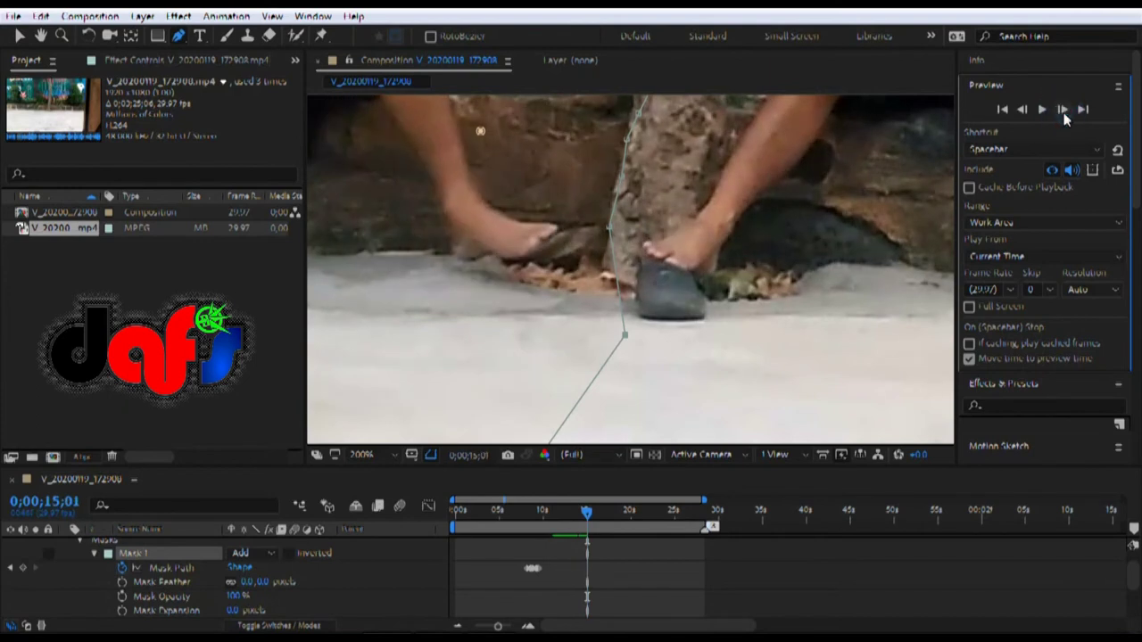
left_click(1061, 110)
left_click_drag(610, 232, 622, 230)
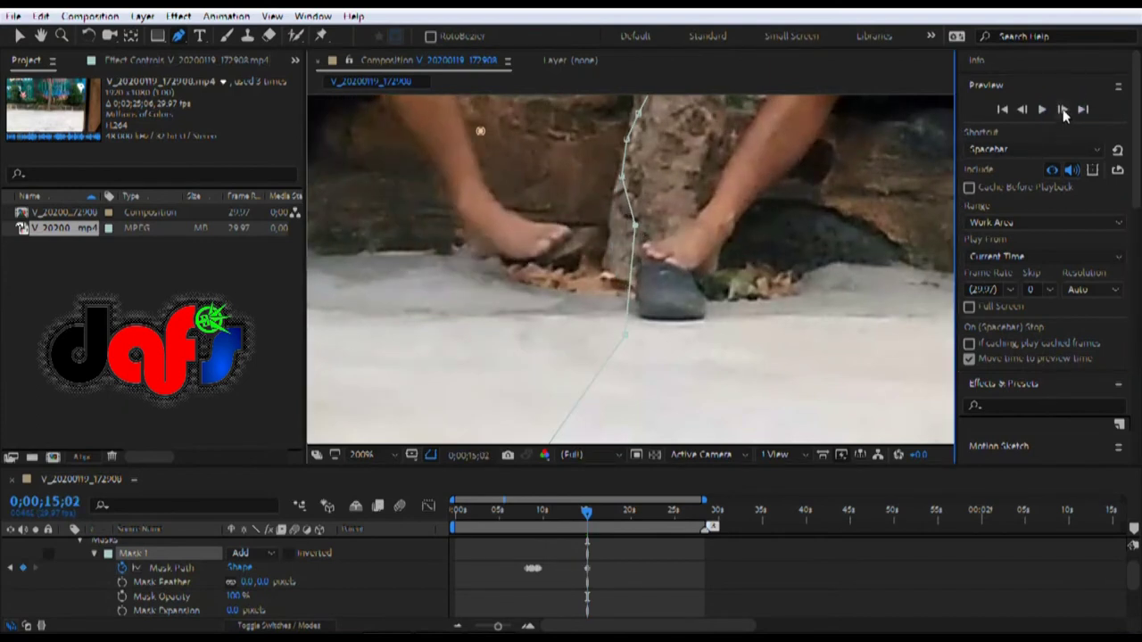
- At 0;00;15;08, move the mask point beside the toes slightly right, clear of the approaching left foot
left_click(1063, 110)
left_click(1063, 110)
left_click(1062, 110)
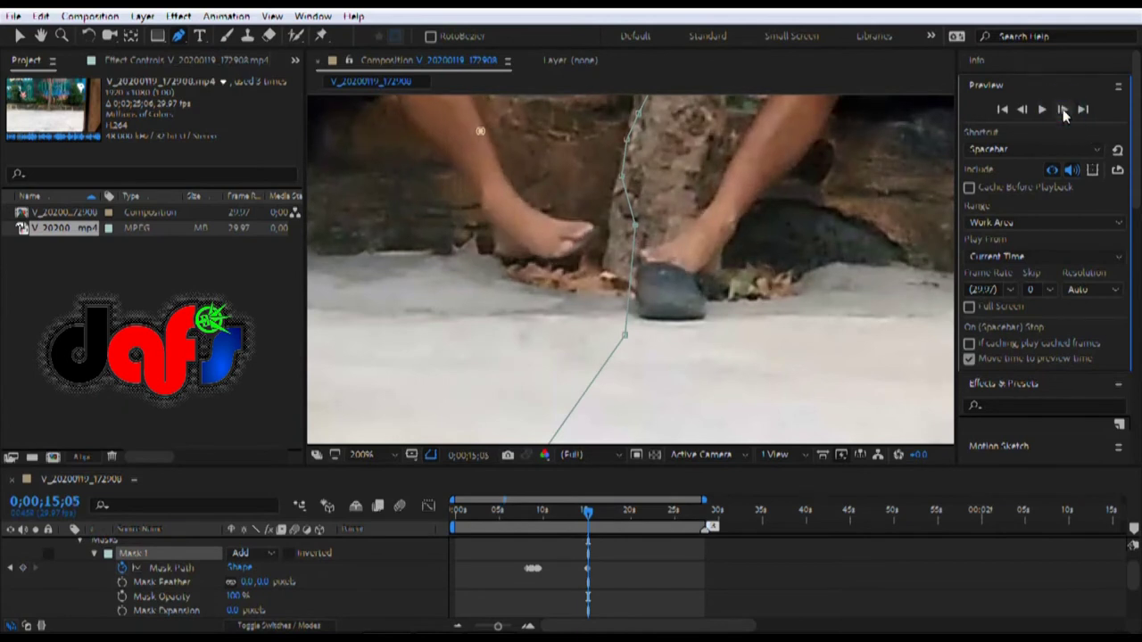
left_click(1063, 110)
left_click(1063, 110)
left_click(1062, 110)
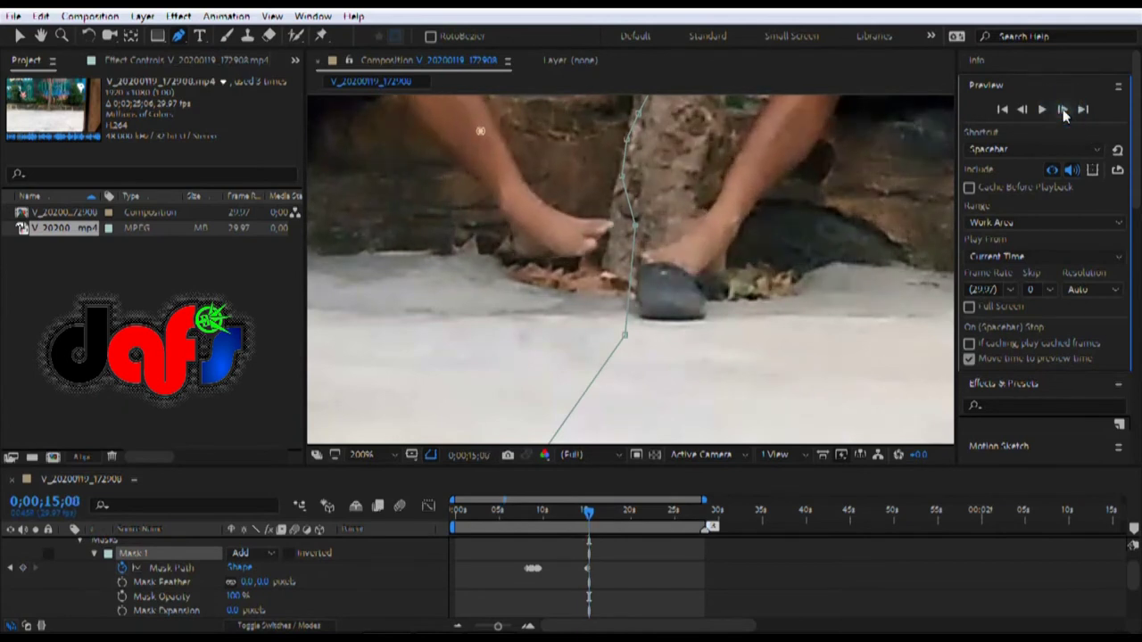
left_click(637, 229)
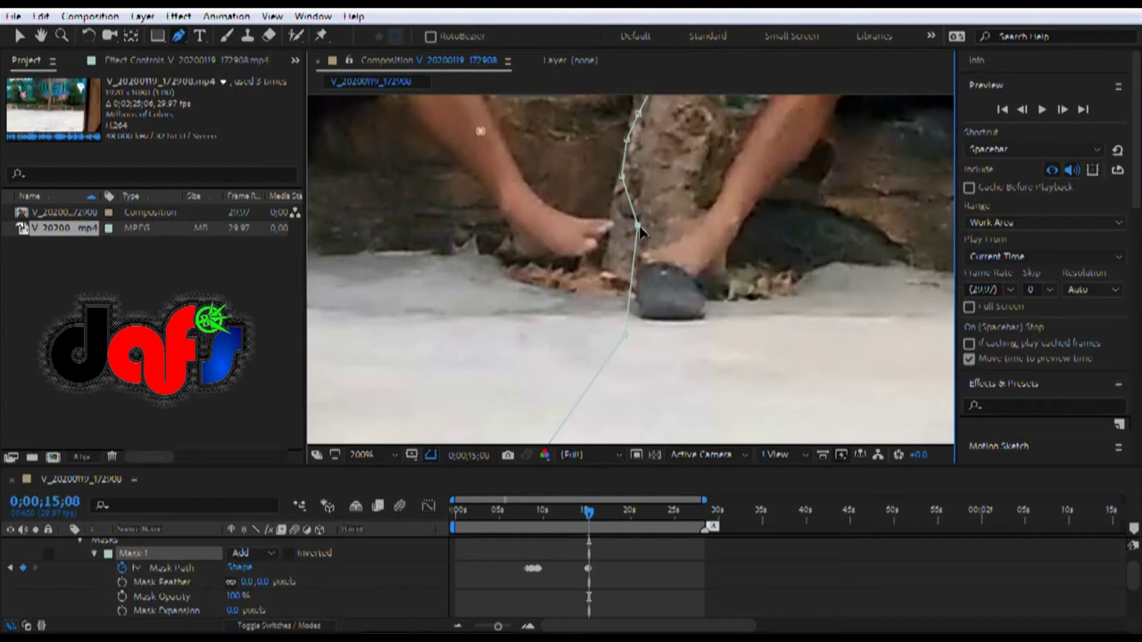
- At 0;00;15;13, move the mask point between the two feet slightly up and right
left_click(1063, 109)
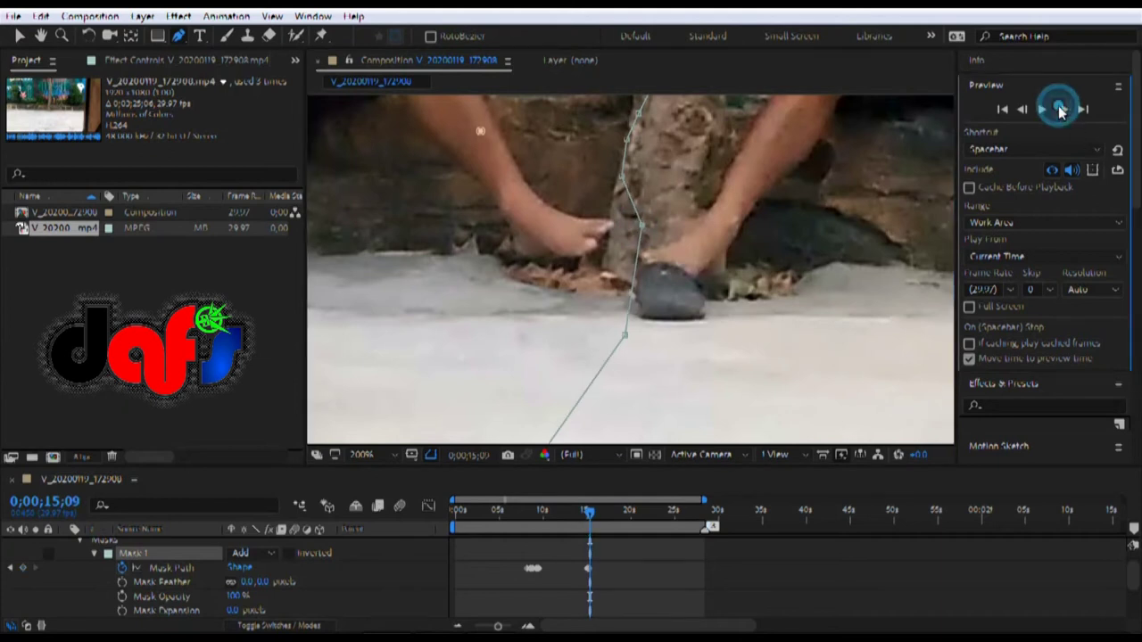
left_click(1063, 110)
left_click(1062, 110)
left_click(1063, 110)
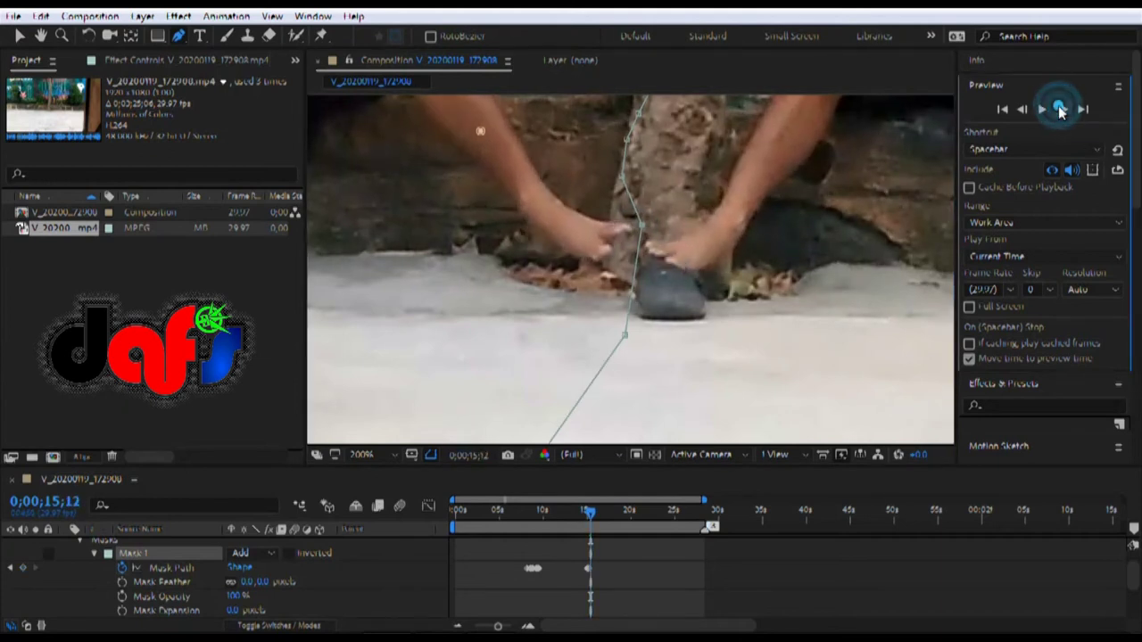
left_click(1063, 110)
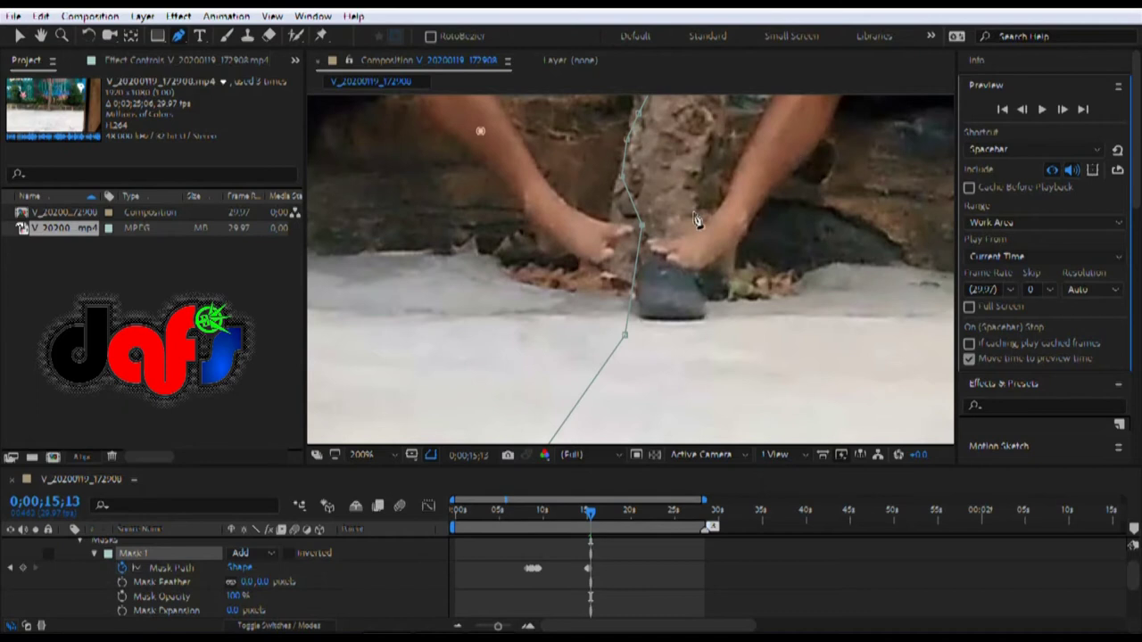
left_click(644, 228)
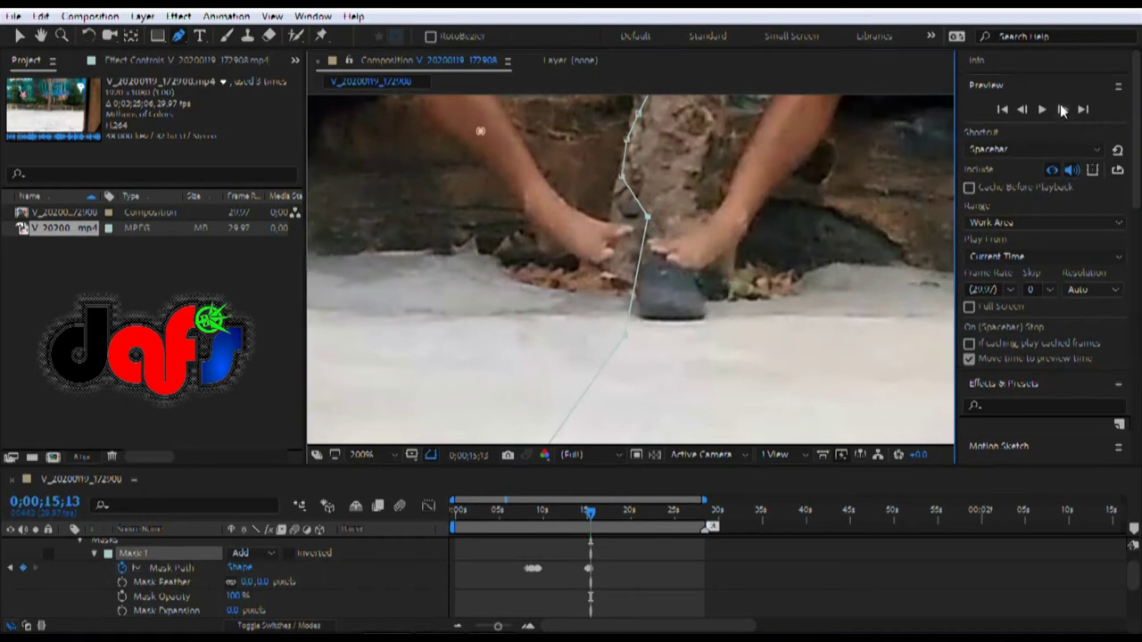
- Move the mask point between the feet slightly right at 0;00;15;15, and farther up and right on the trunk at 0;00;15;16
left_click(1063, 110)
left_click(1063, 110)
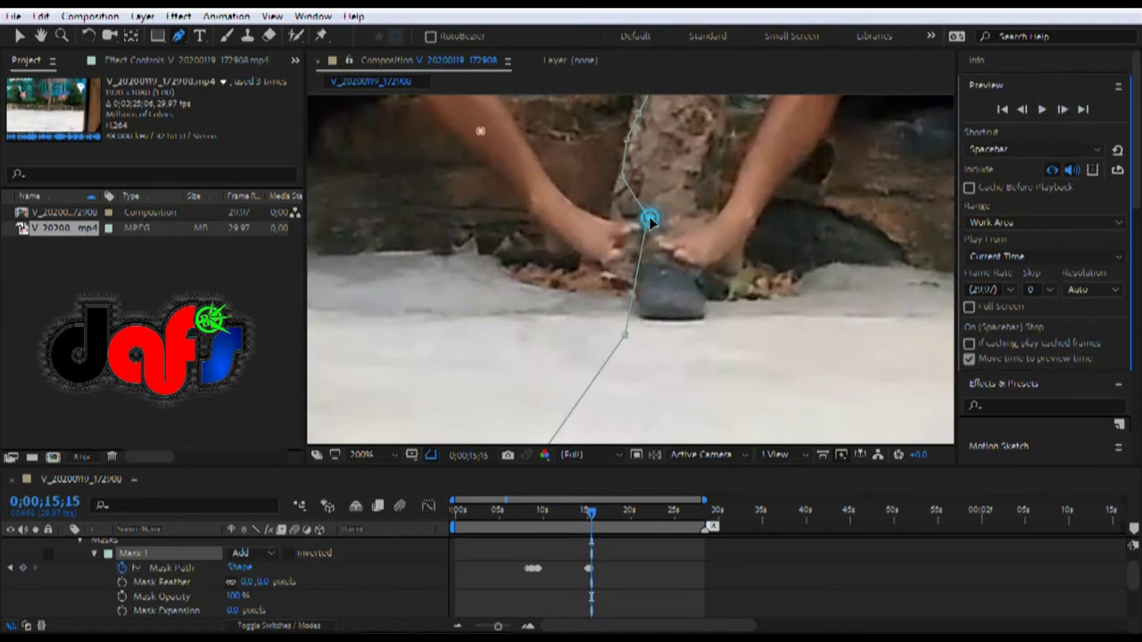
left_click_drag(651, 221, 656, 220)
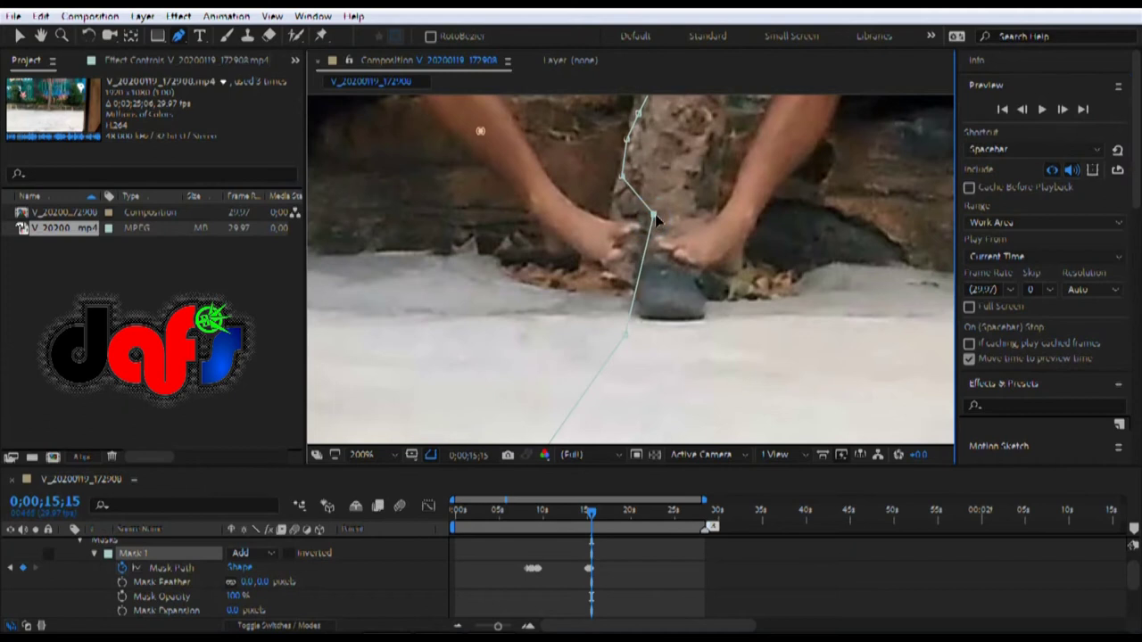
left_click(1062, 109)
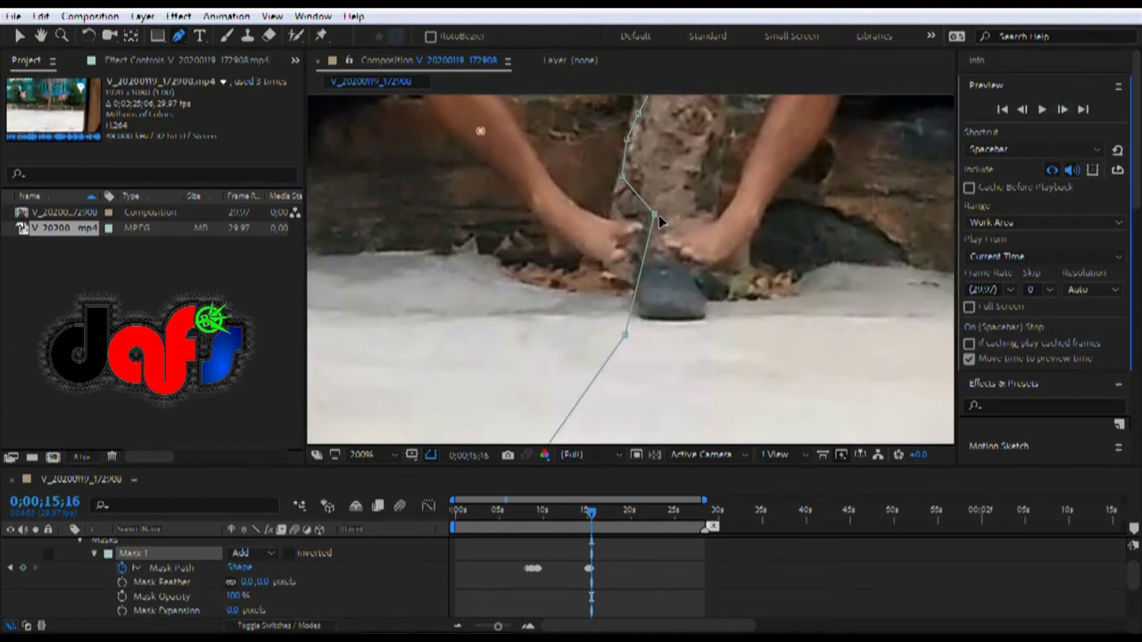
left_click_drag(656, 214, 668, 201)
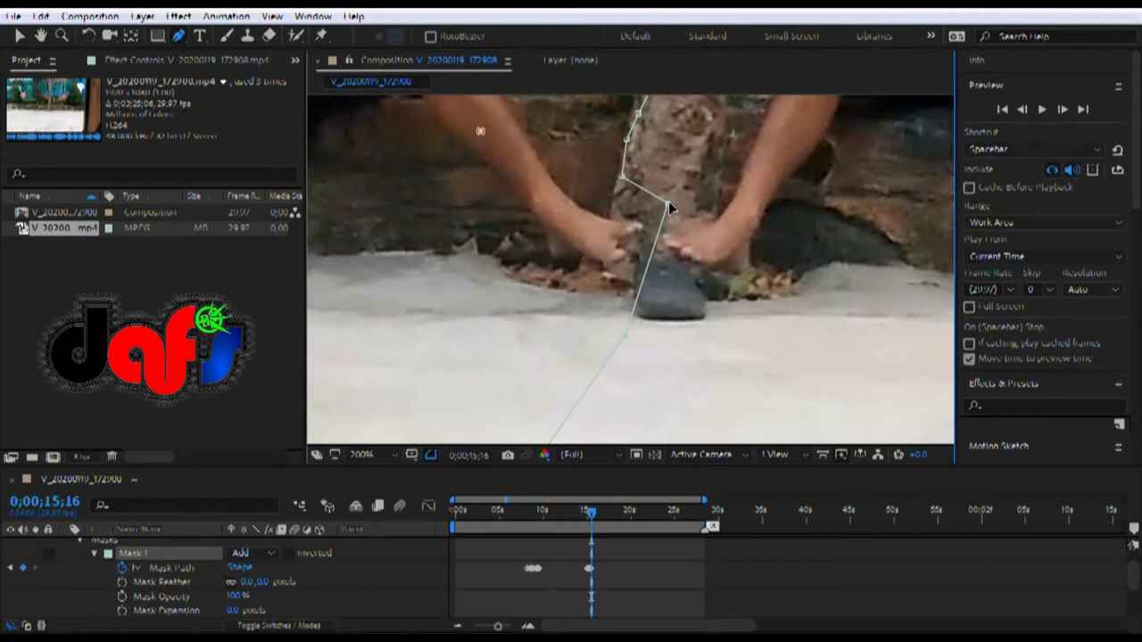
- Move the mask point below the slipper down and right at 0;00;15;17, and farther right, under the slipper's right edge, at 0;00;15;19
left_click(1062, 110)
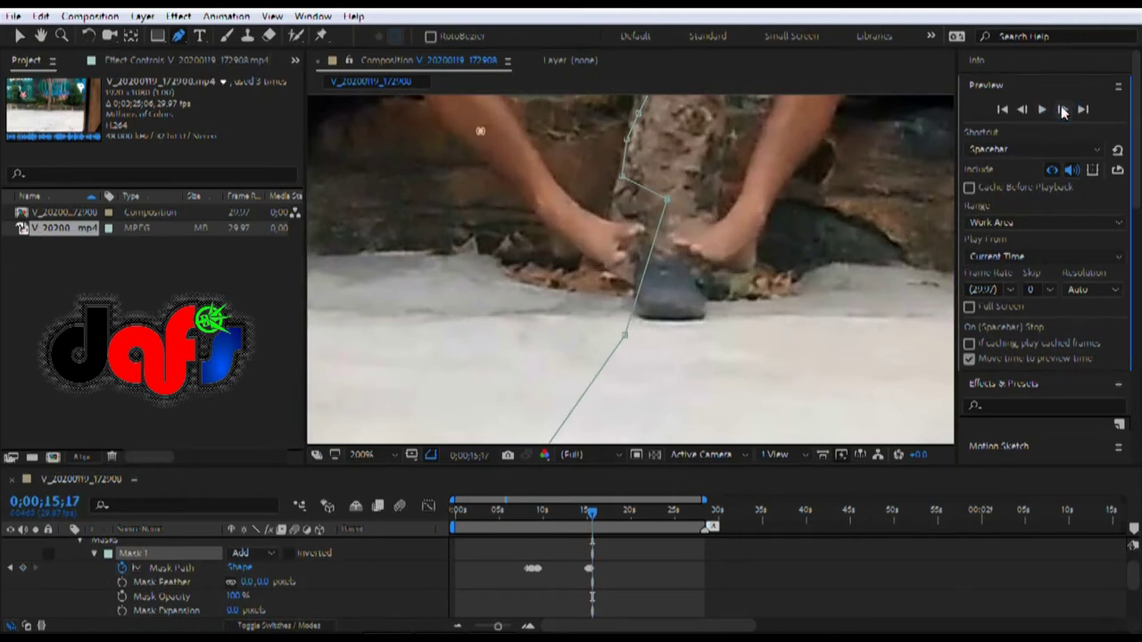
left_click_drag(626, 336, 643, 368)
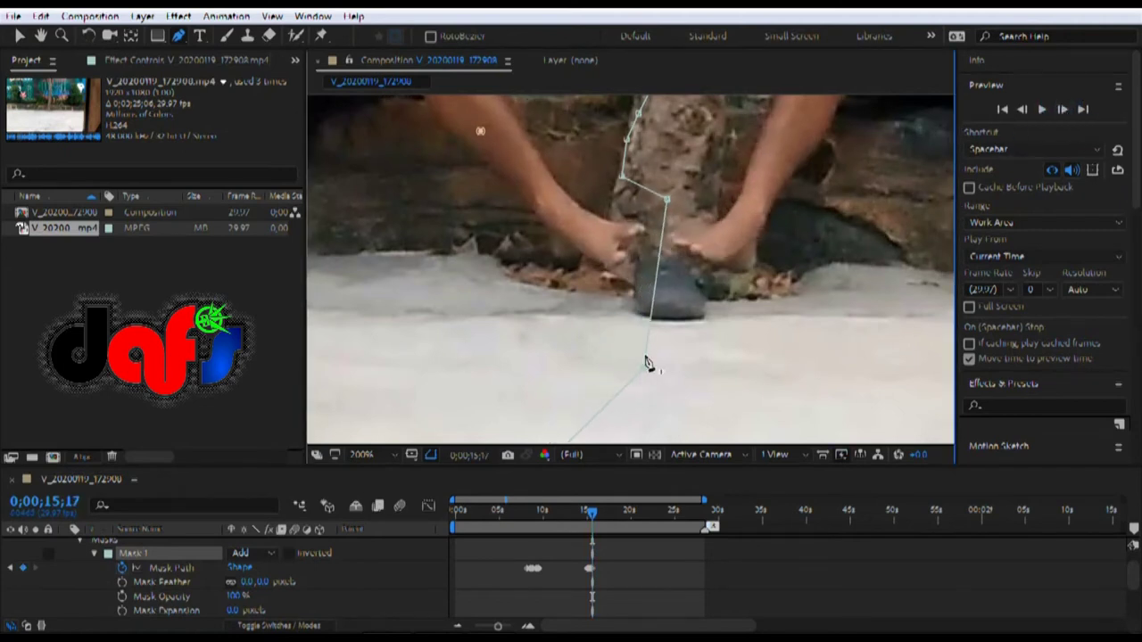
left_click(1062, 109)
left_click(1062, 110)
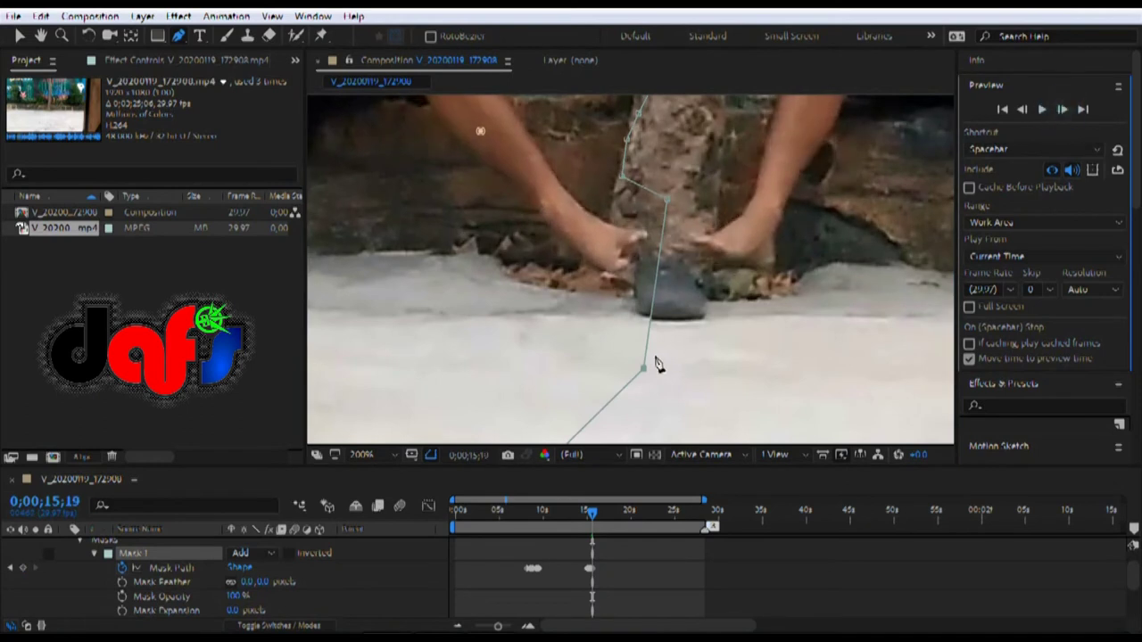
left_click_drag(647, 373, 700, 382)
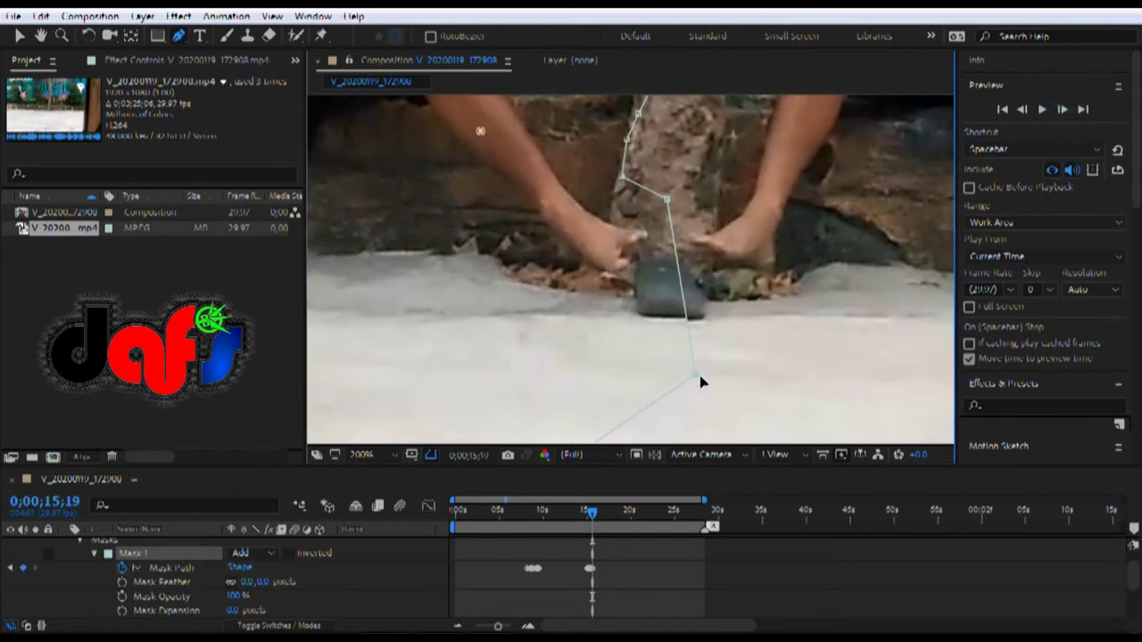
- At 0;00;15;24, move the lower mask point right and slightly up so the mask edge clears the slipper
left_click(1062, 110)
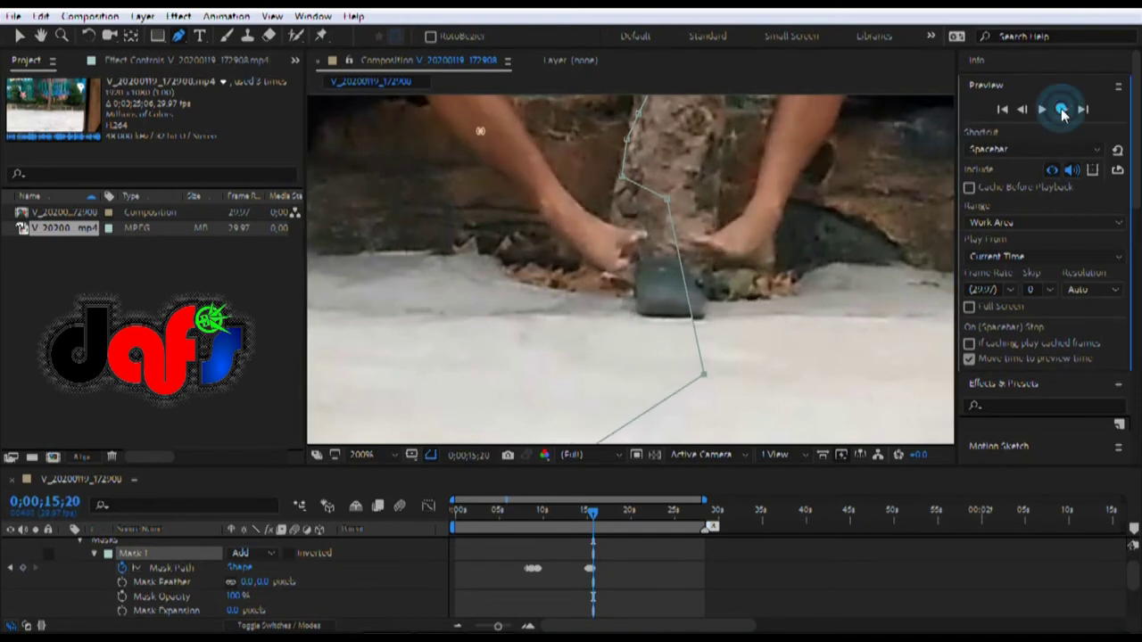
left_click(1062, 109)
left_click(1062, 109)
left_click(1062, 110)
left_click(1062, 110)
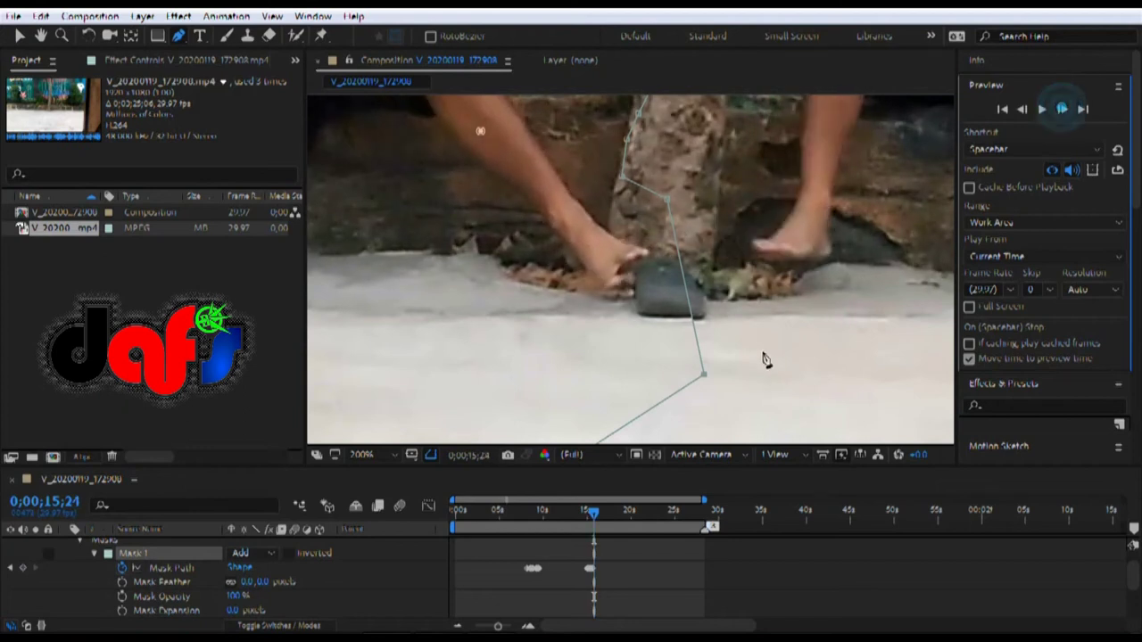
left_click_drag(705, 375, 751, 354)
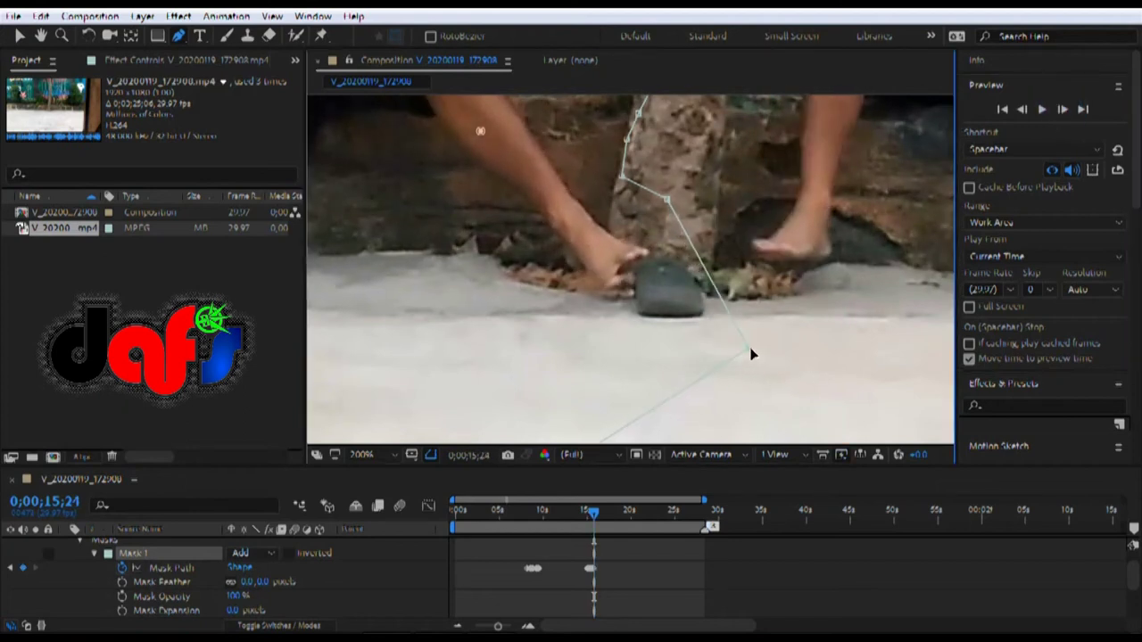
- Play the preview from 0;00;15;25 at 100% magnification with both men in view to check the slipper handover
left_click(1063, 109)
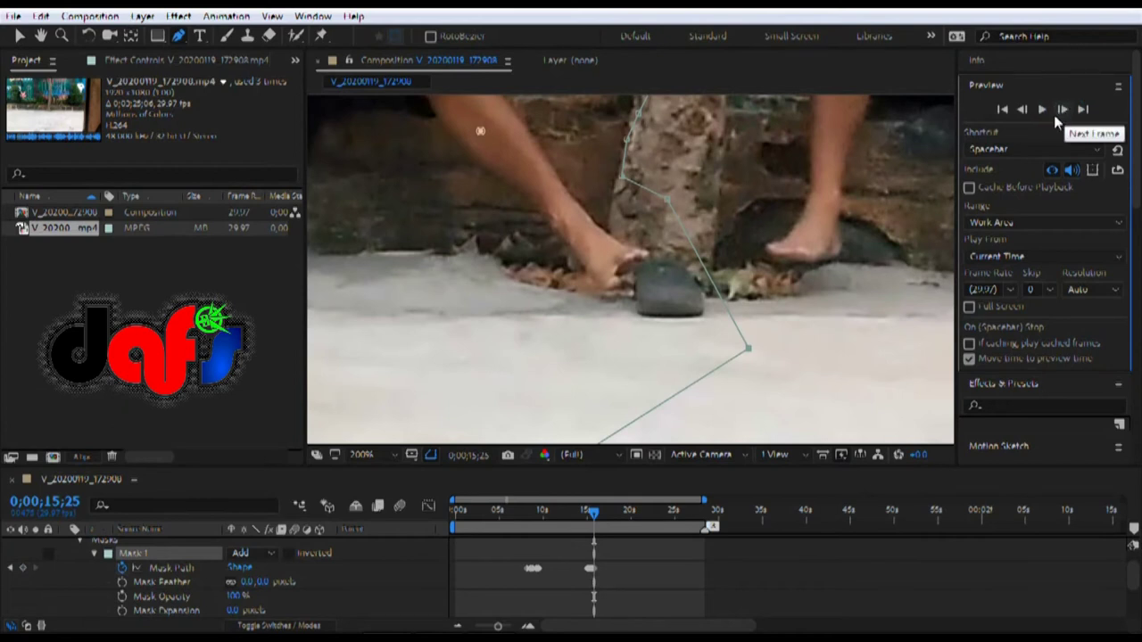
scroll(739, 211, "down", 2)
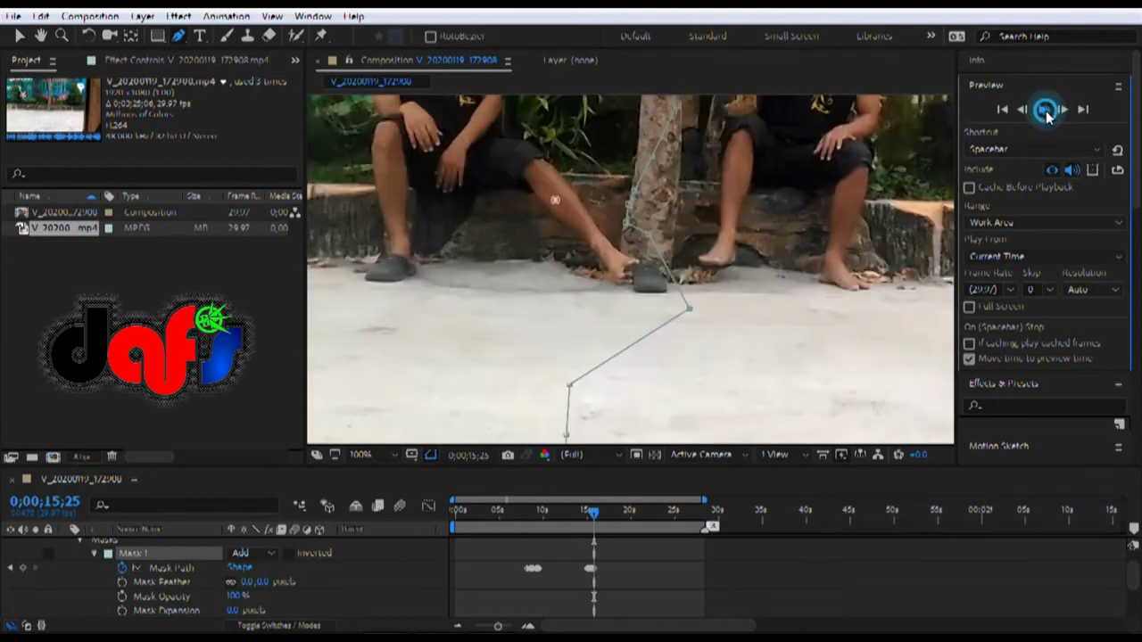
left_click(1046, 110)
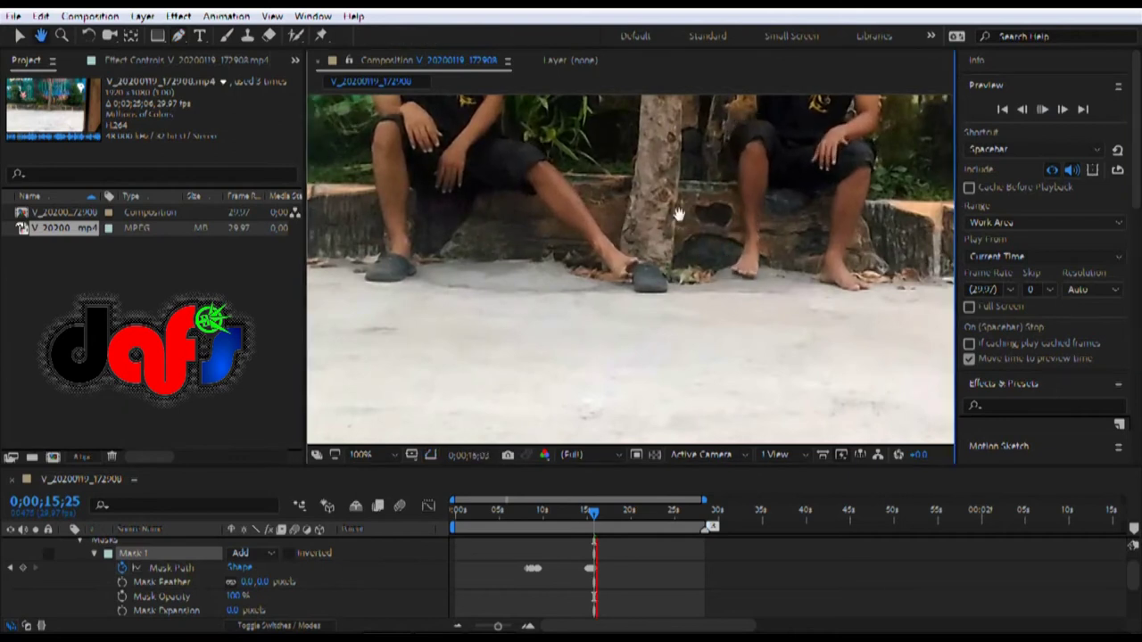
key("h")
left_click_drag(679, 221, 662, 322)
key("g")
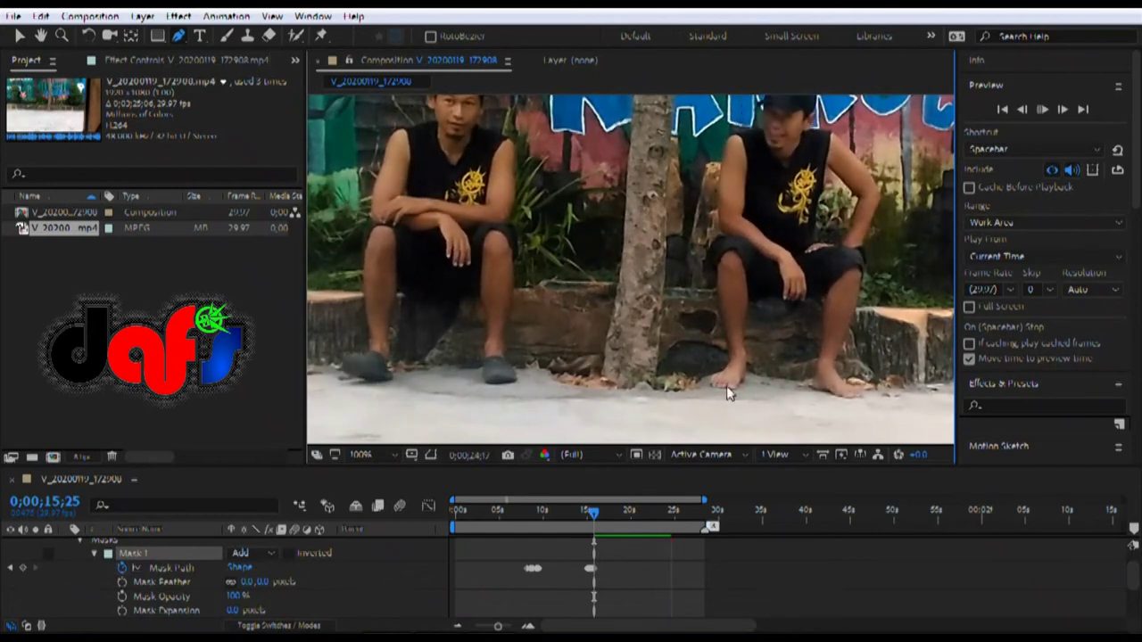
key("space")
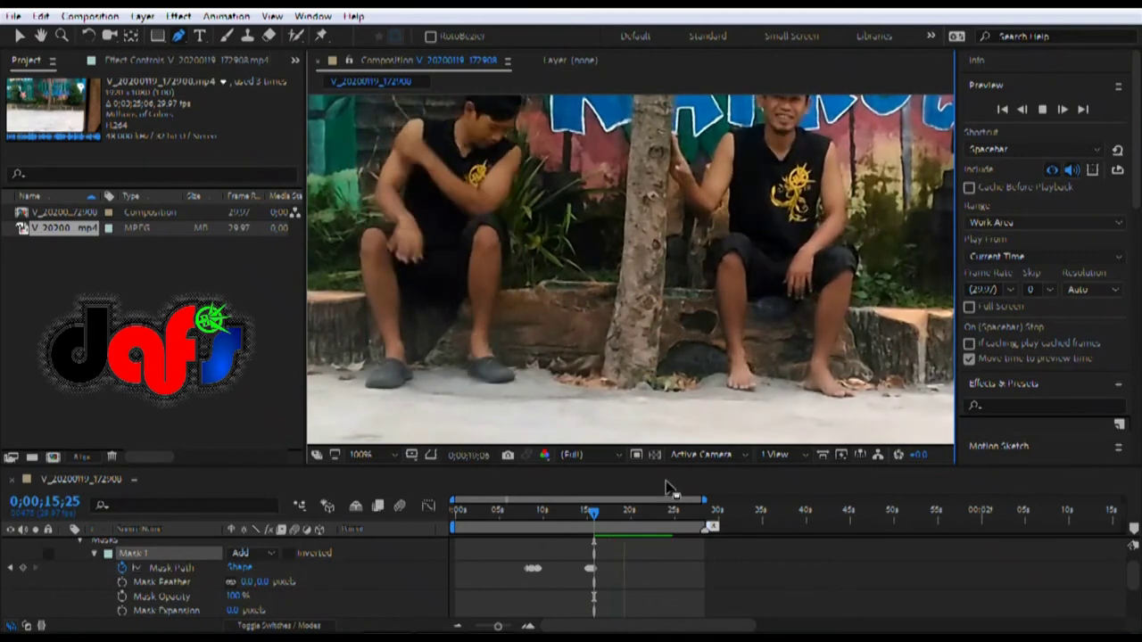
- Play the preview from 0;00;00;00 at 100% magnification with both men in view to check the masked composite
left_click_drag(596, 512, 445, 523)
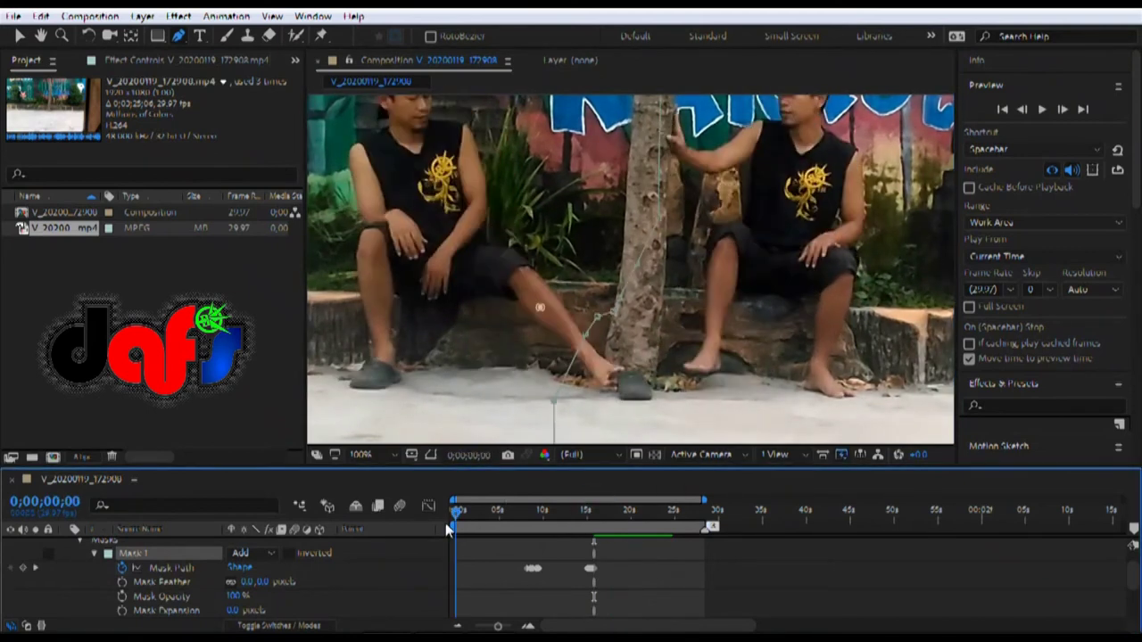
left_click(1043, 109)
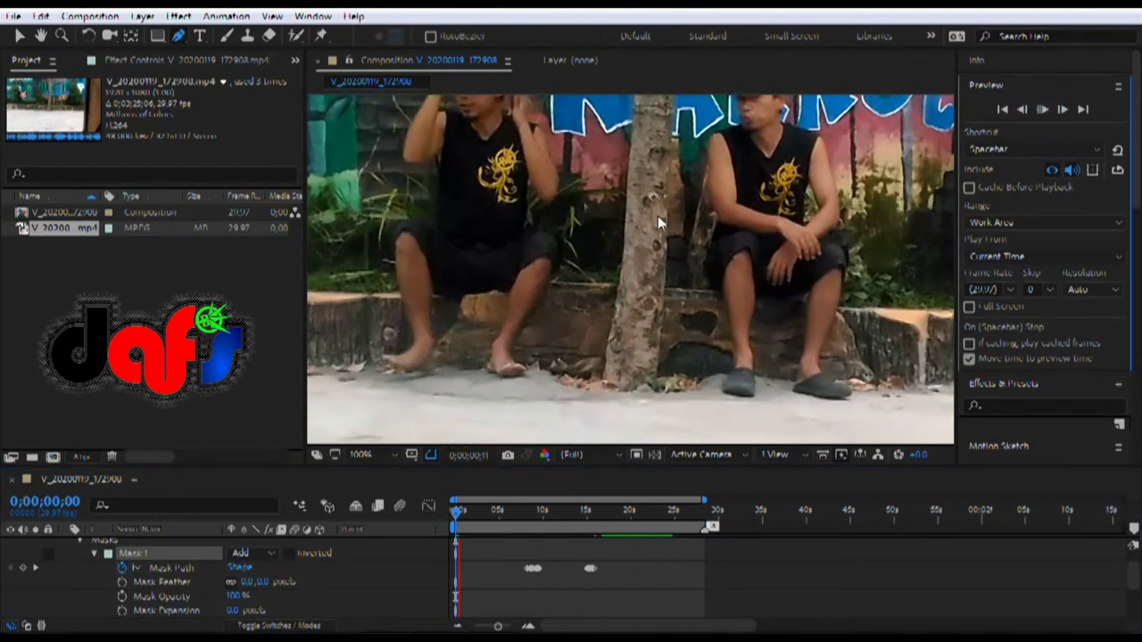
key("h")
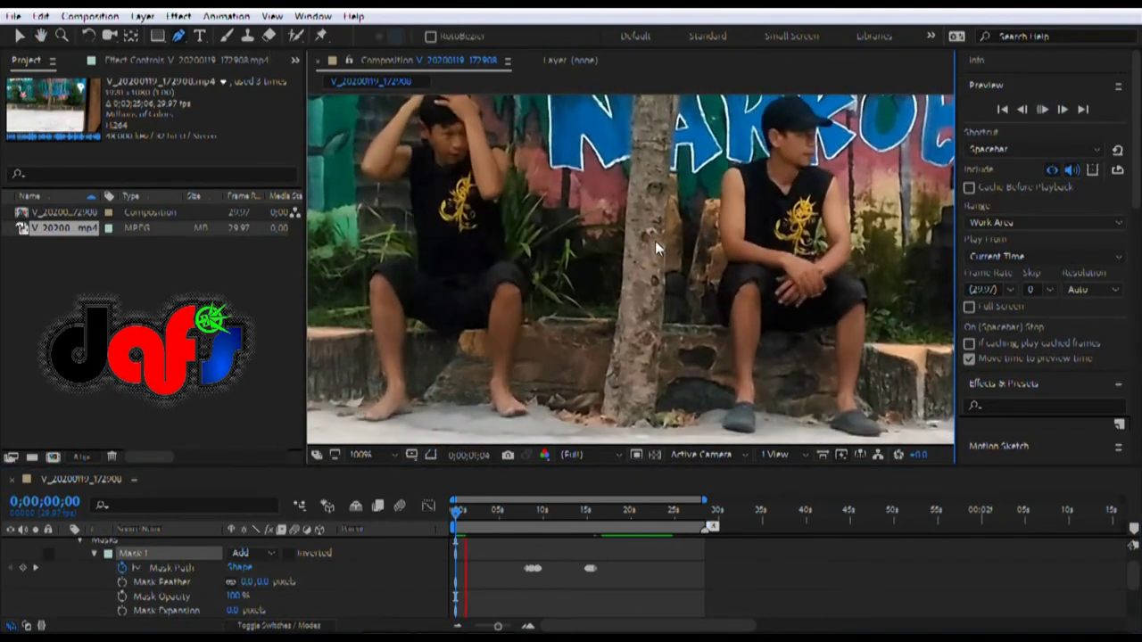
key("g")
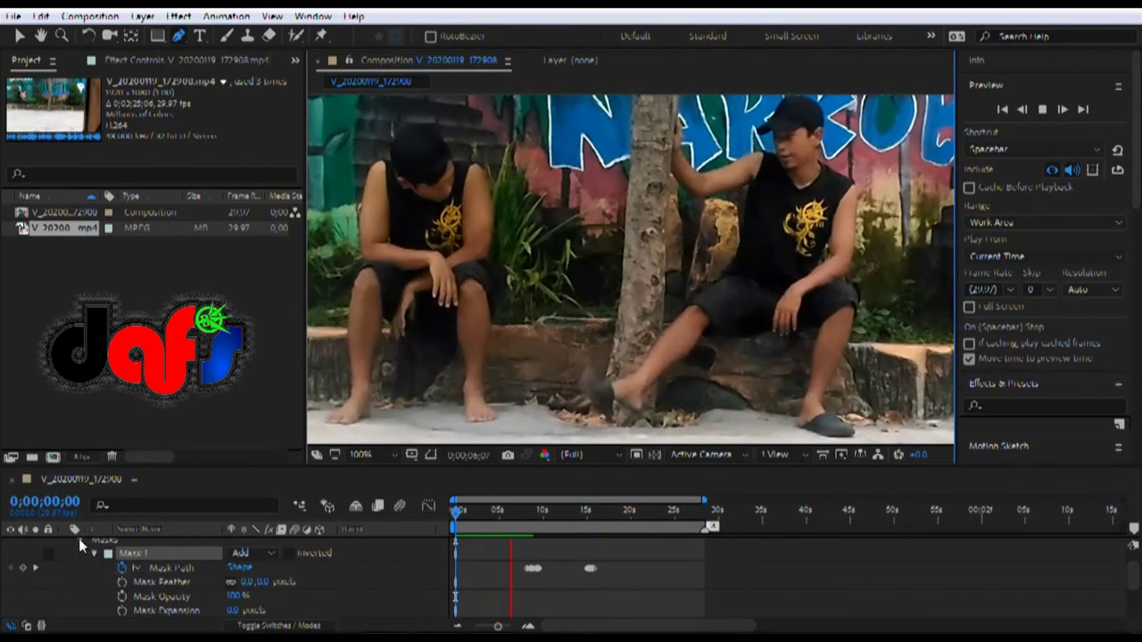
- Set Mask 1's feather to 57 pixels and stop the preview at 0;00;00;00
left_click(122, 581)
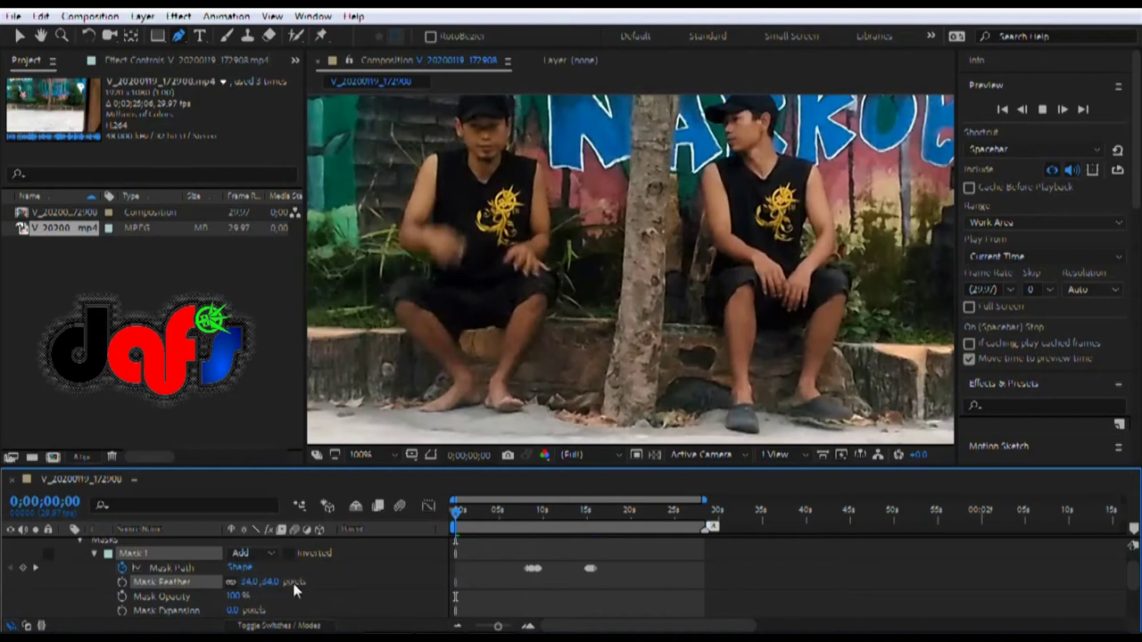
mouse_move(306, 579)
left_mouse_down()
mouse_move(318, 579)
mouse_move(295, 583)
mouse_move(313, 584)
left_mouse_up()
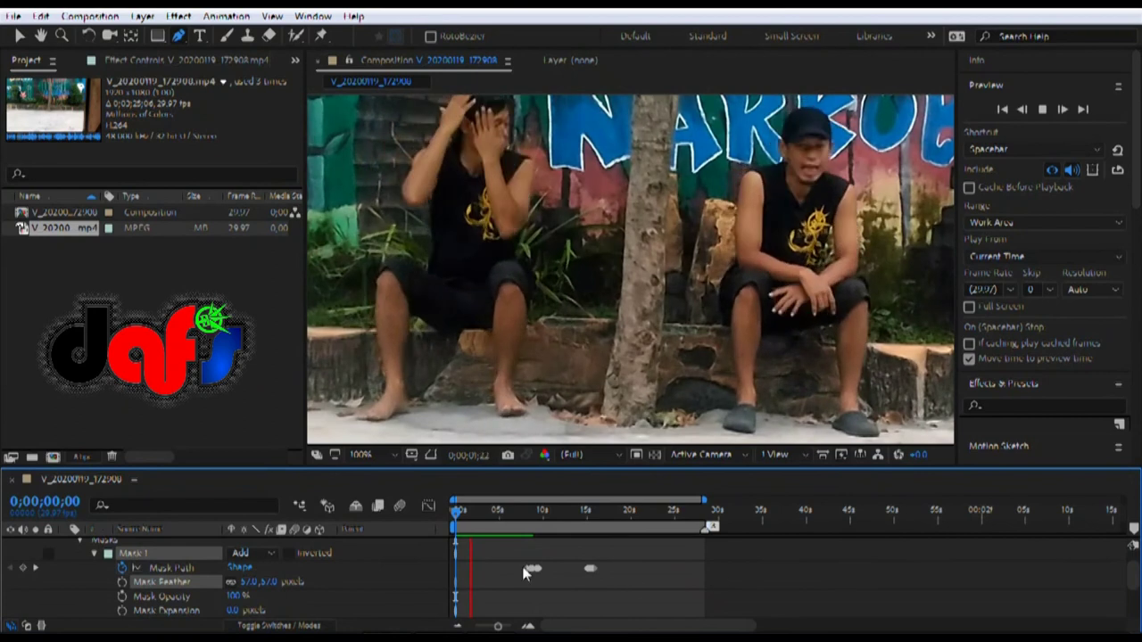
left_click(460, 513)
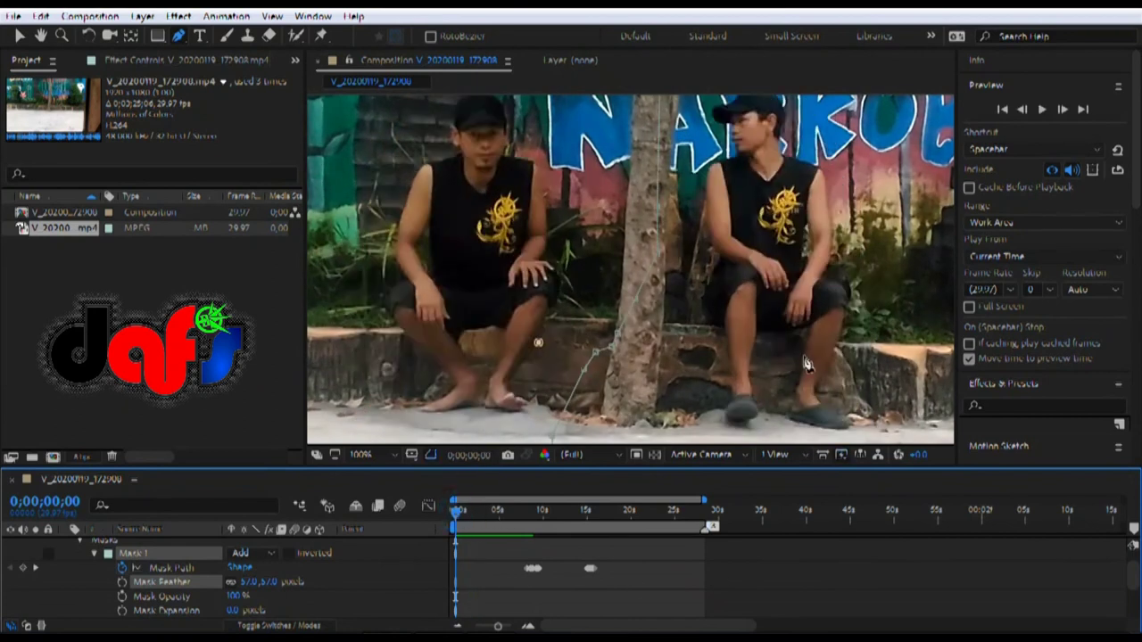
- Deselect the mask with the Selection tool and play the whole frame from the start at 25% magnification
key("comma")
key("comma")
key("comma")
key("comma")
left_click(16, 36)
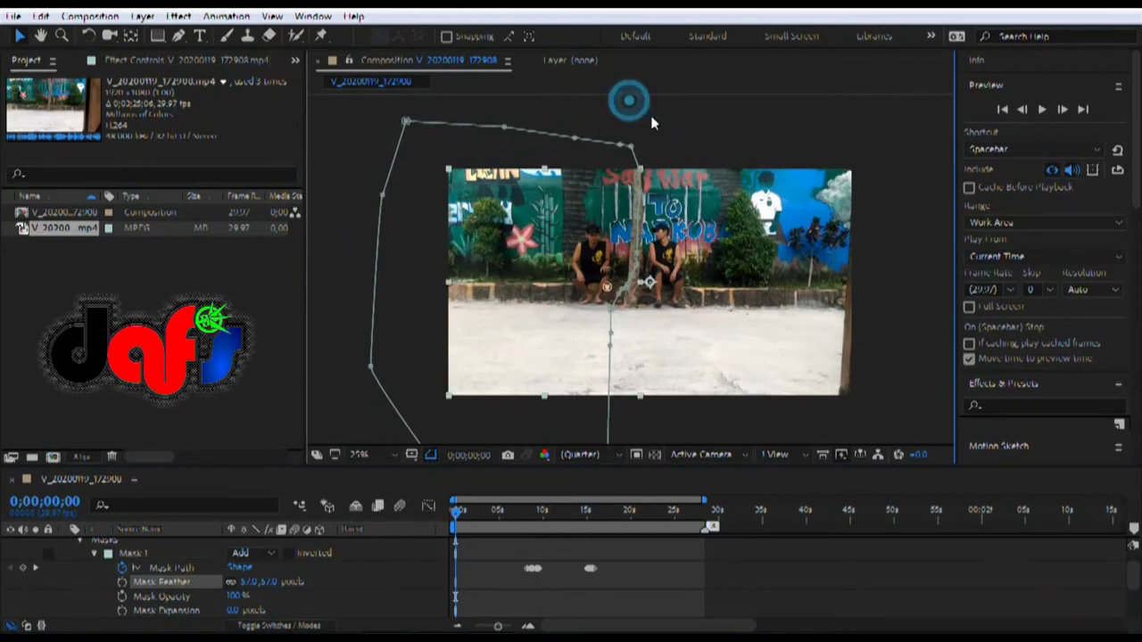
left_click_drag(625, 97, 678, 125)
left_click(1043, 109)
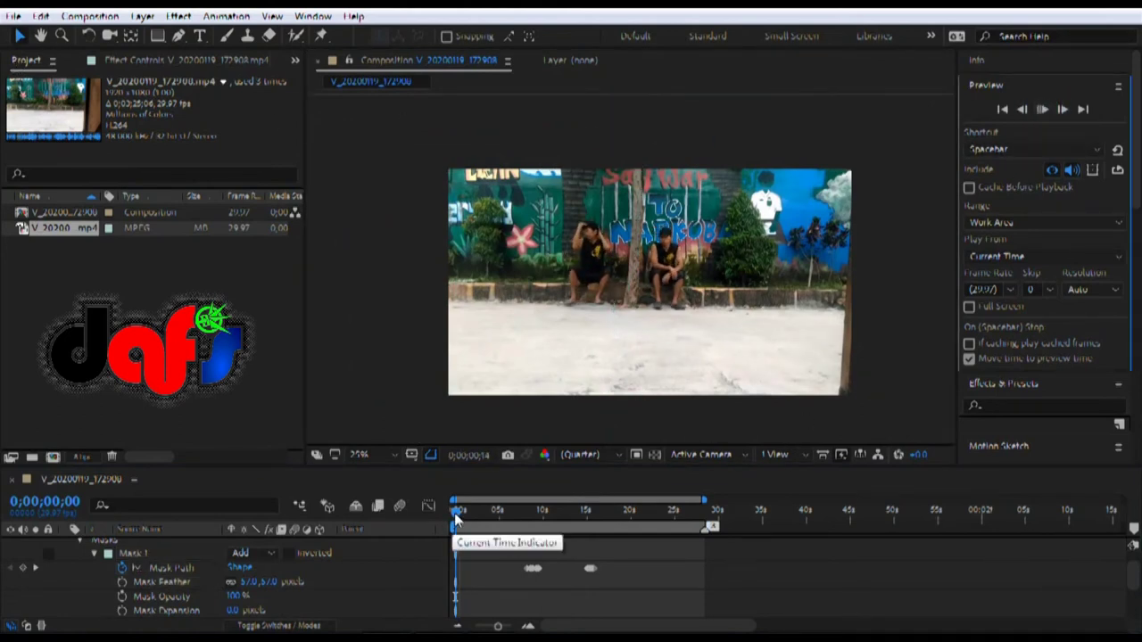
- Move the current time to 0;00;28;13, play the work area preview, and stop it
left_click_drag(456, 513, 705, 515)
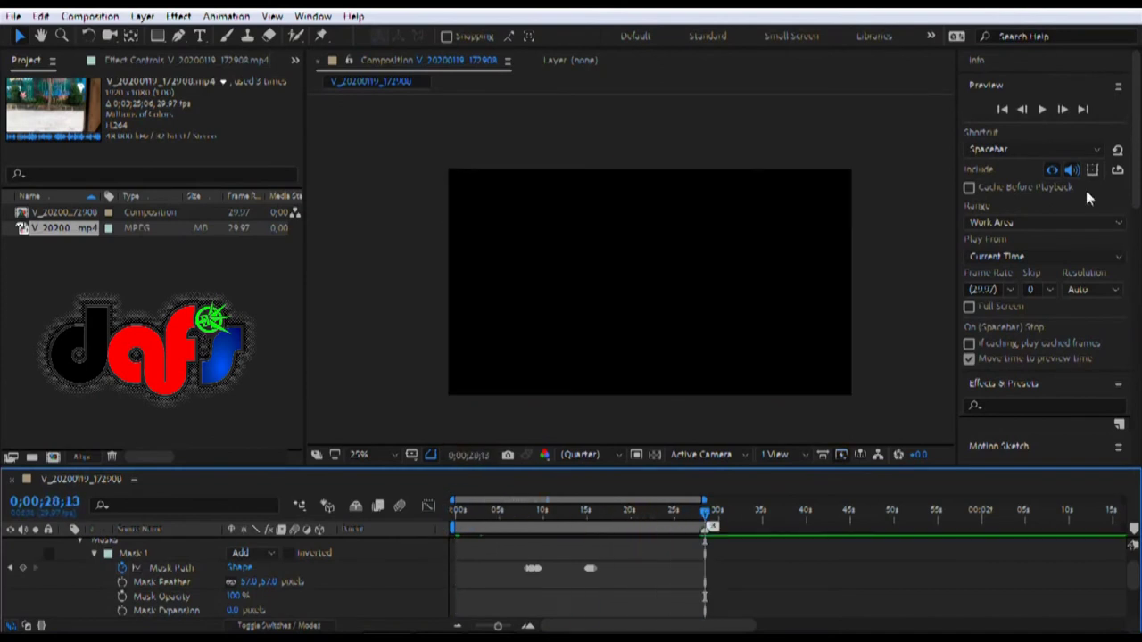
left_click(1042, 109)
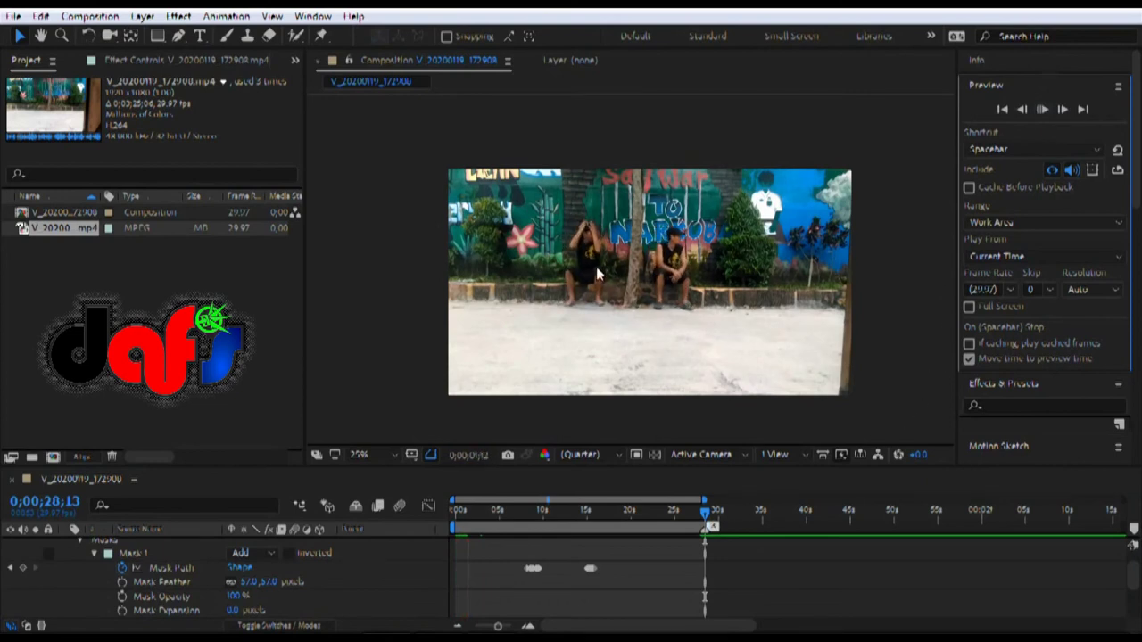
left_click(357, 288)
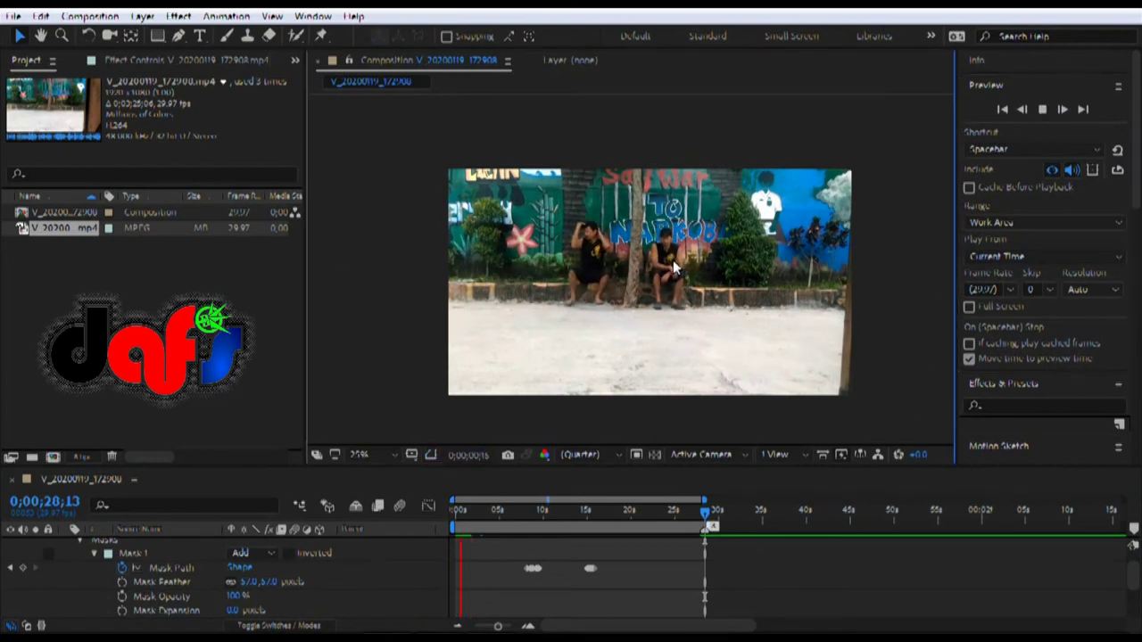
left_click(626, 418)
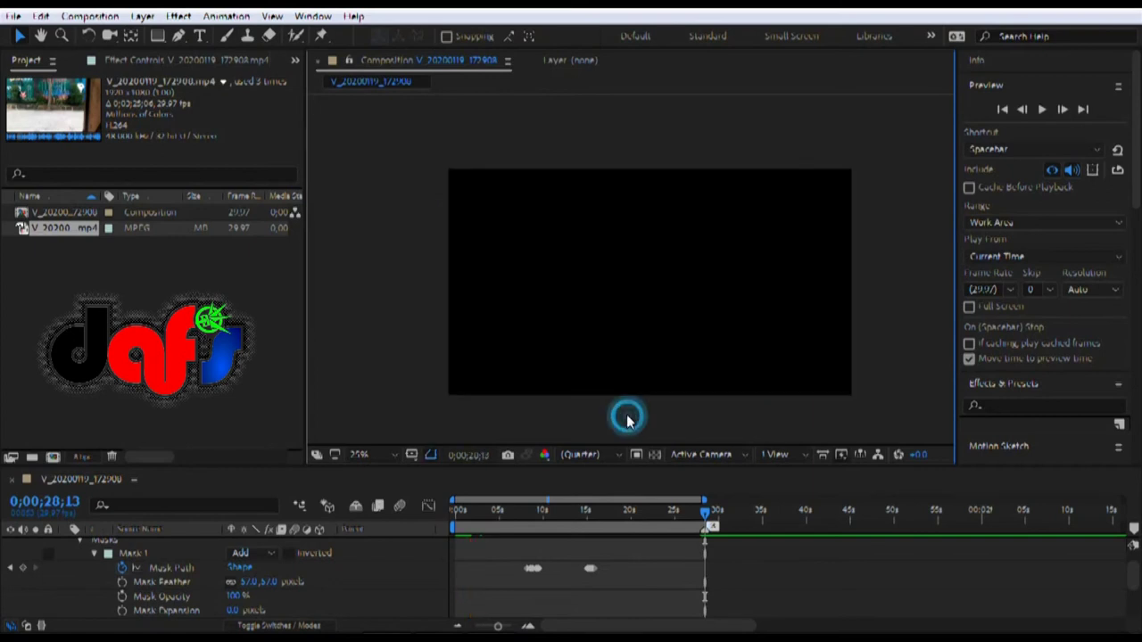
- Set the composition view to 50% magnification and play the work area to check the slipper handover between both men
left_click(395, 456)
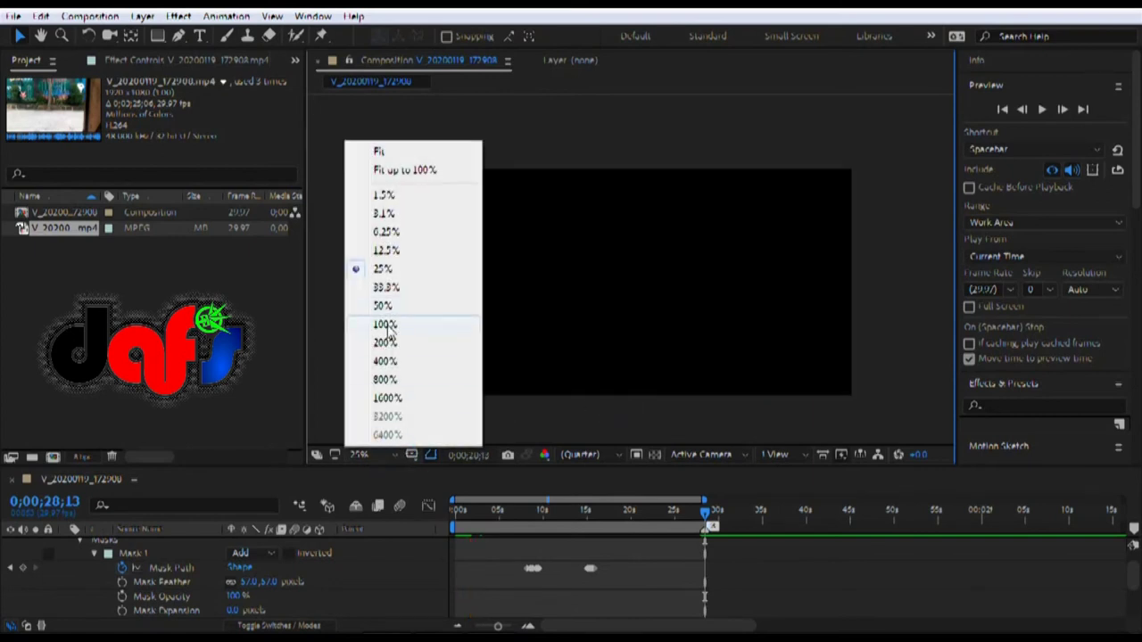
left_click(385, 325)
left_click(395, 457)
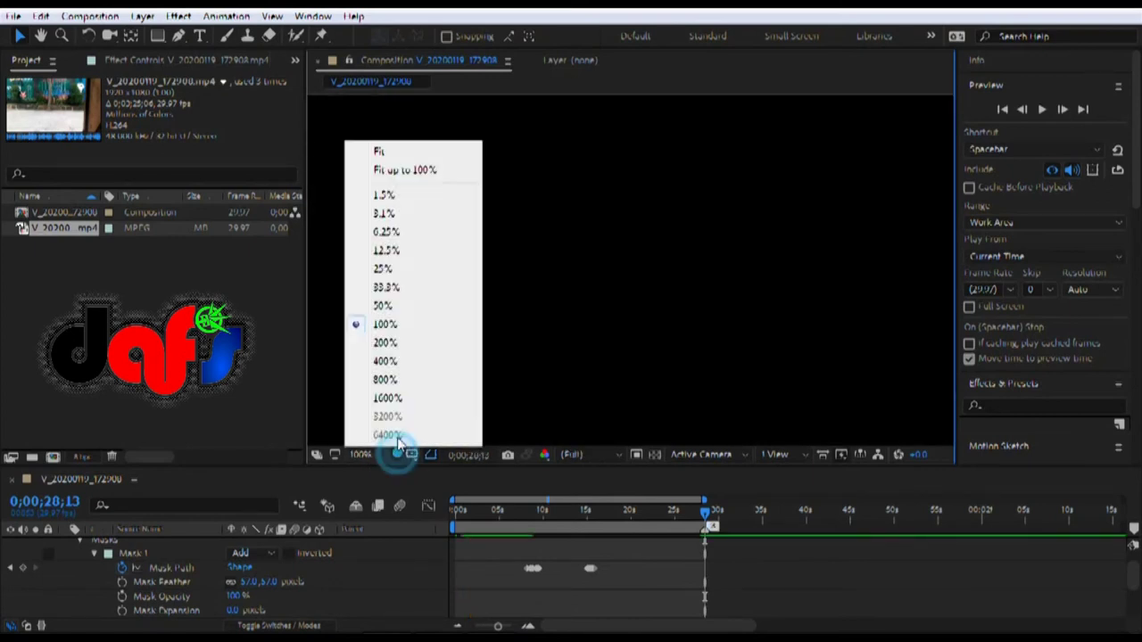
left_click(390, 306)
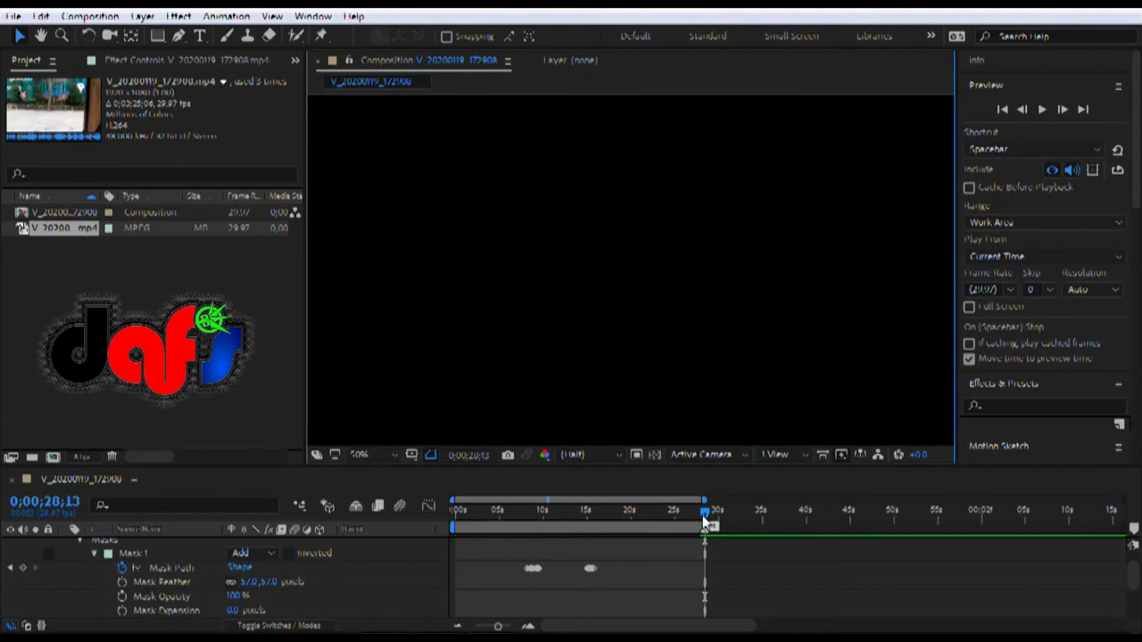
left_click(1042, 108)
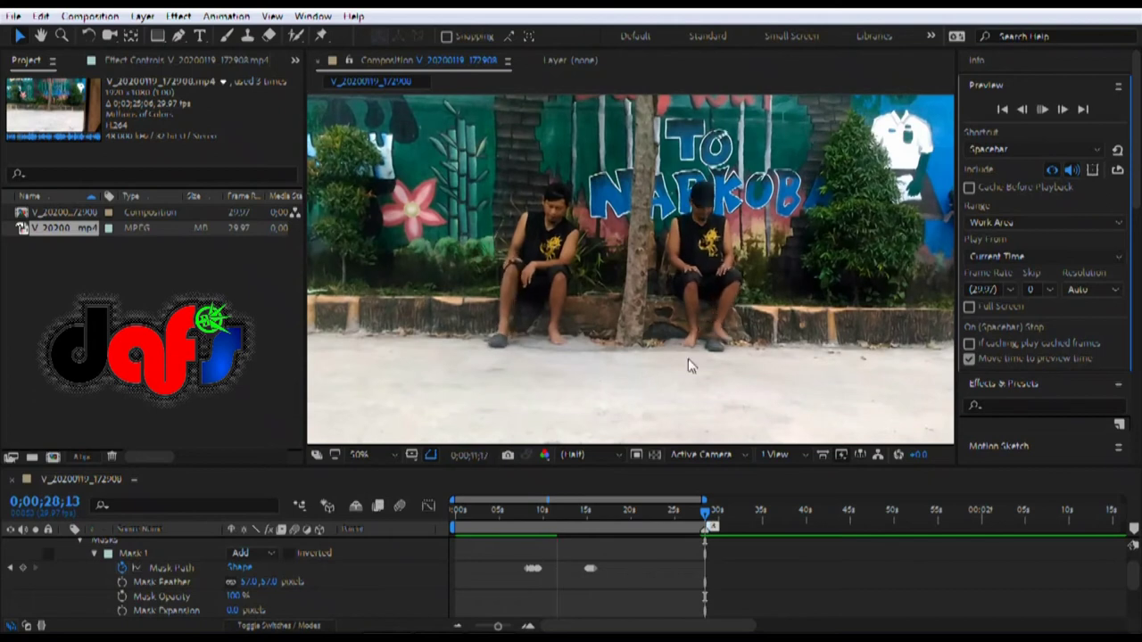
key("space")
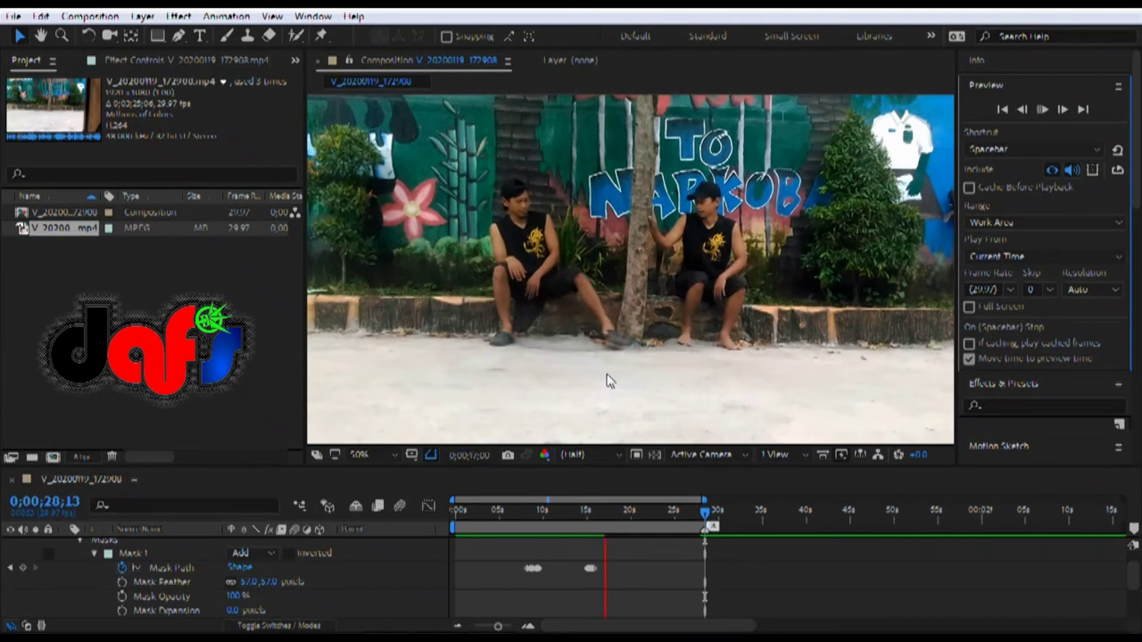
key("space")
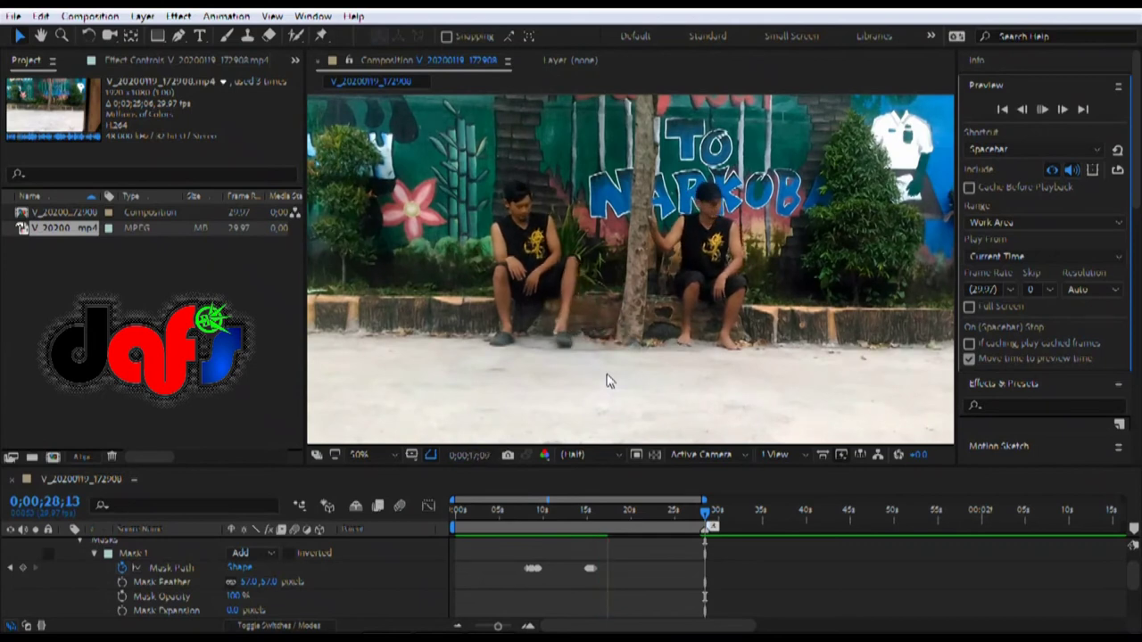
key("space")
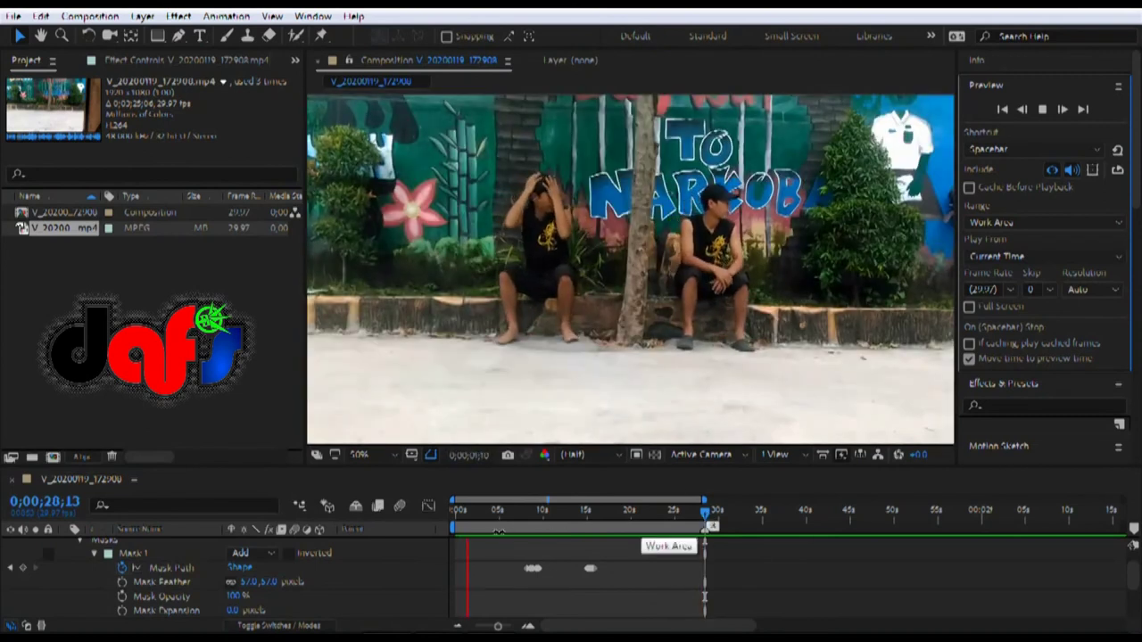
left_click(503, 528)
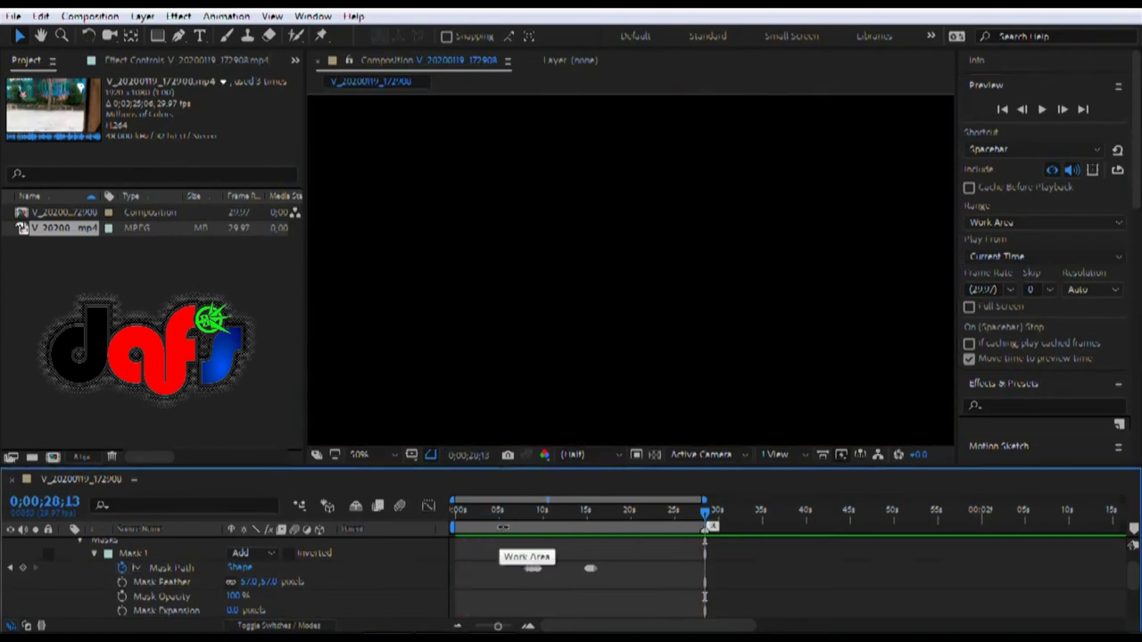
- Collapse the top layer's mask properties and select all three video layers
scroll(630, 246, "down", 4)
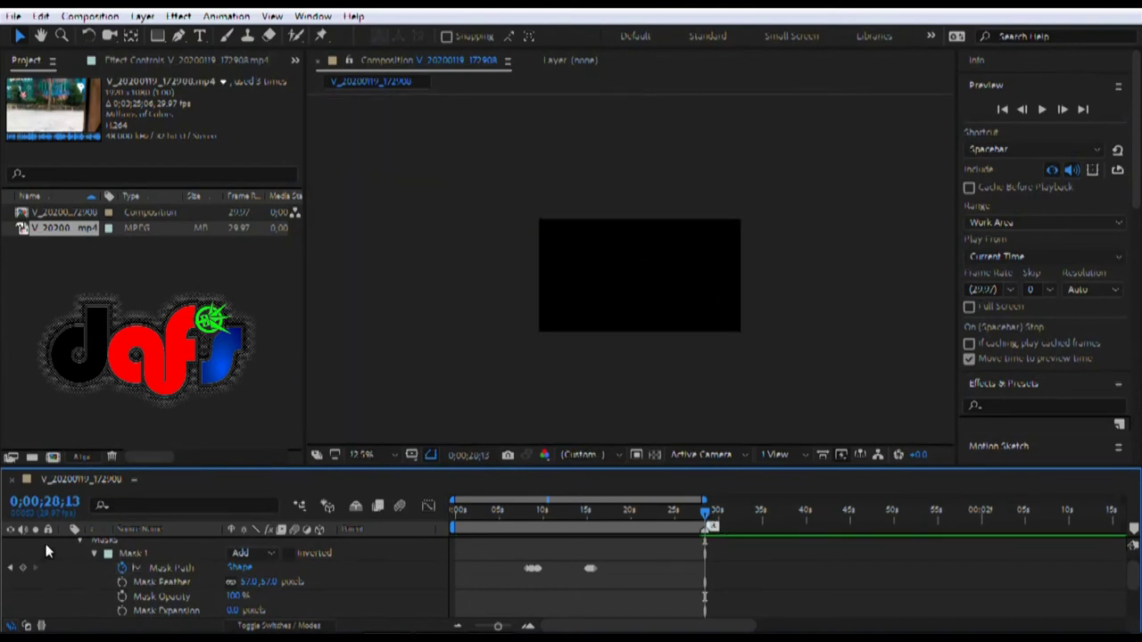
left_click(65, 553)
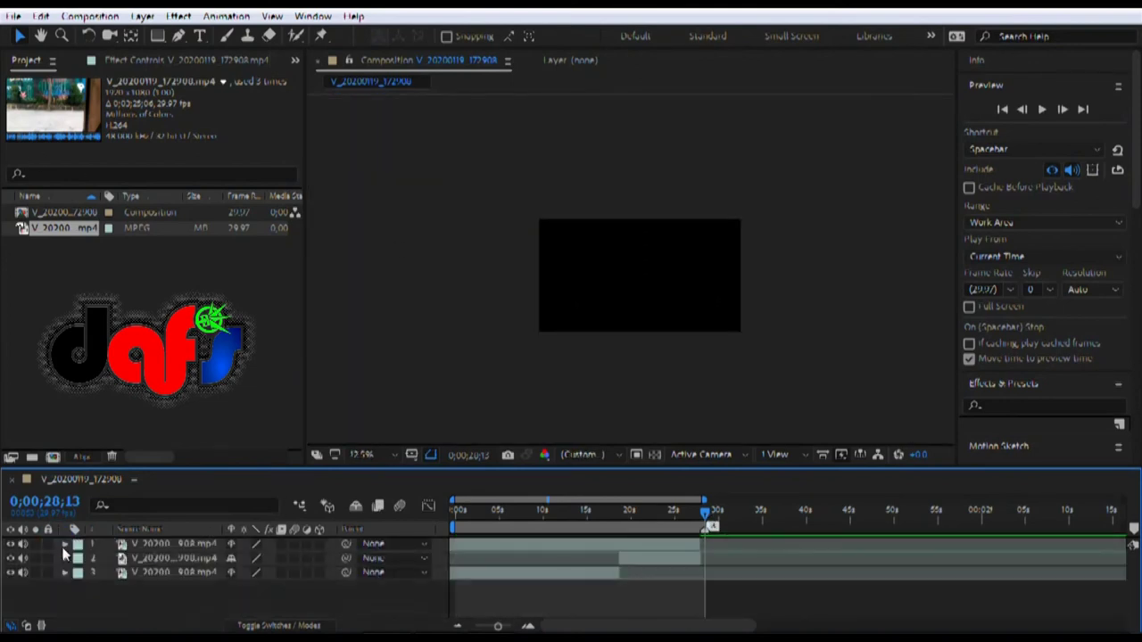
left_click(106, 573)
left_click(152, 571)
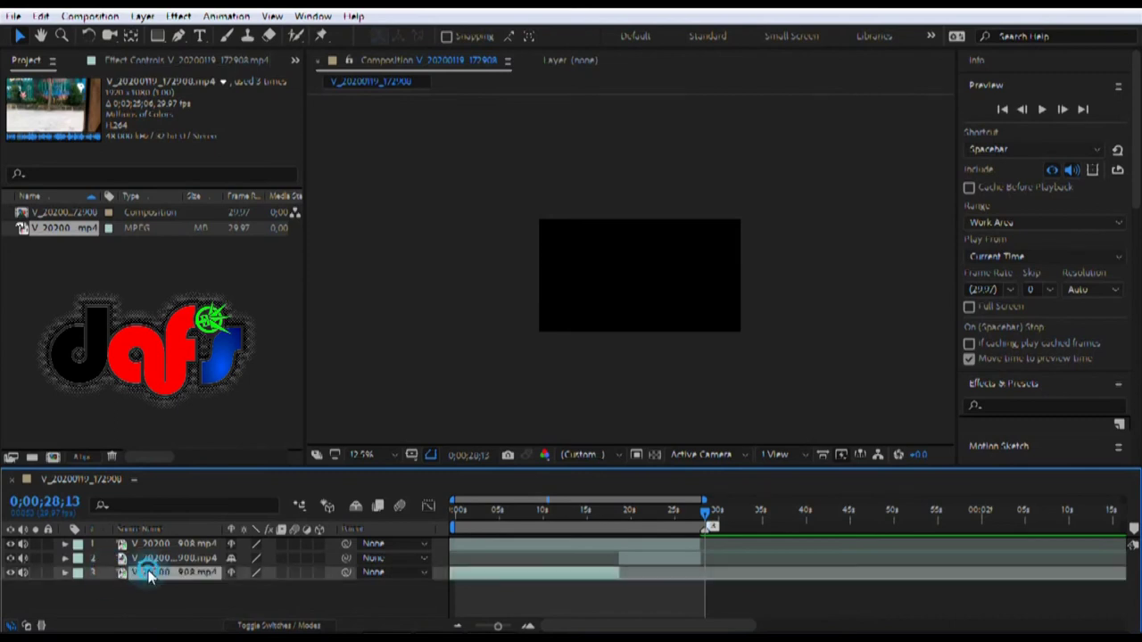
left_click(153, 558, "ctrl")
left_click(153, 543, "ctrl")
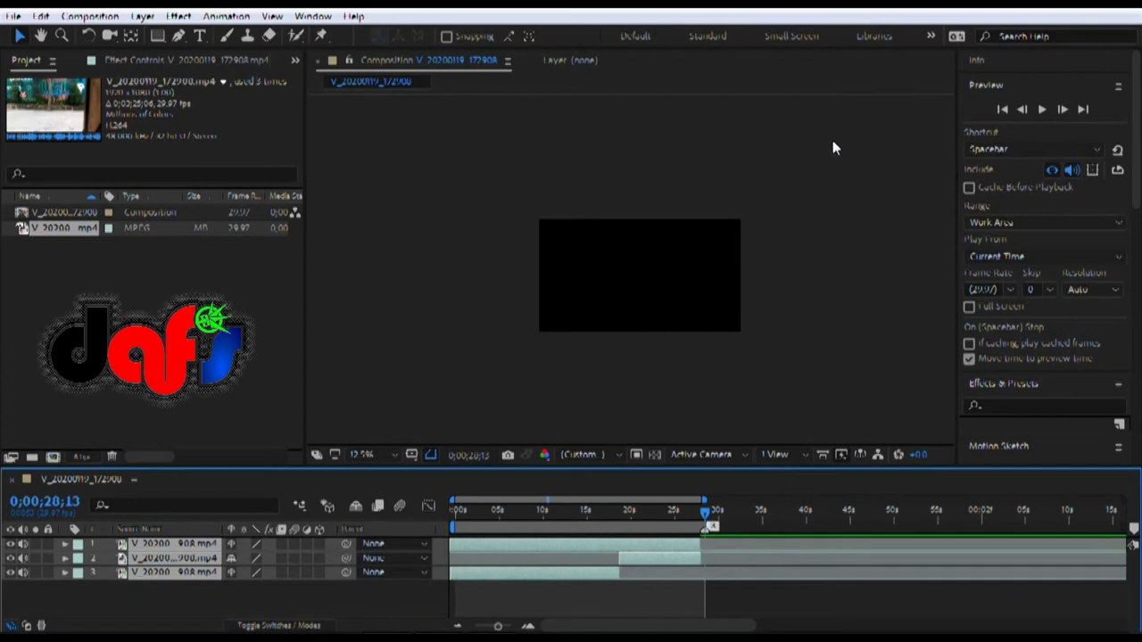
left_click(896, 98)
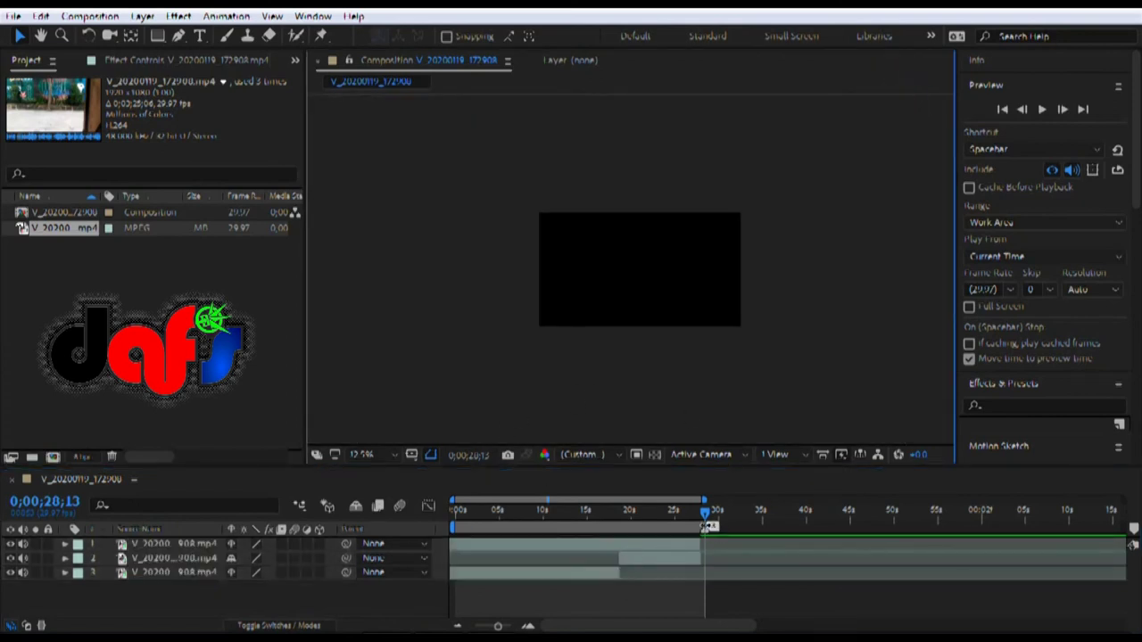
- Select the top video layer and return the current time to 0;00;00;00
left_click(533, 546)
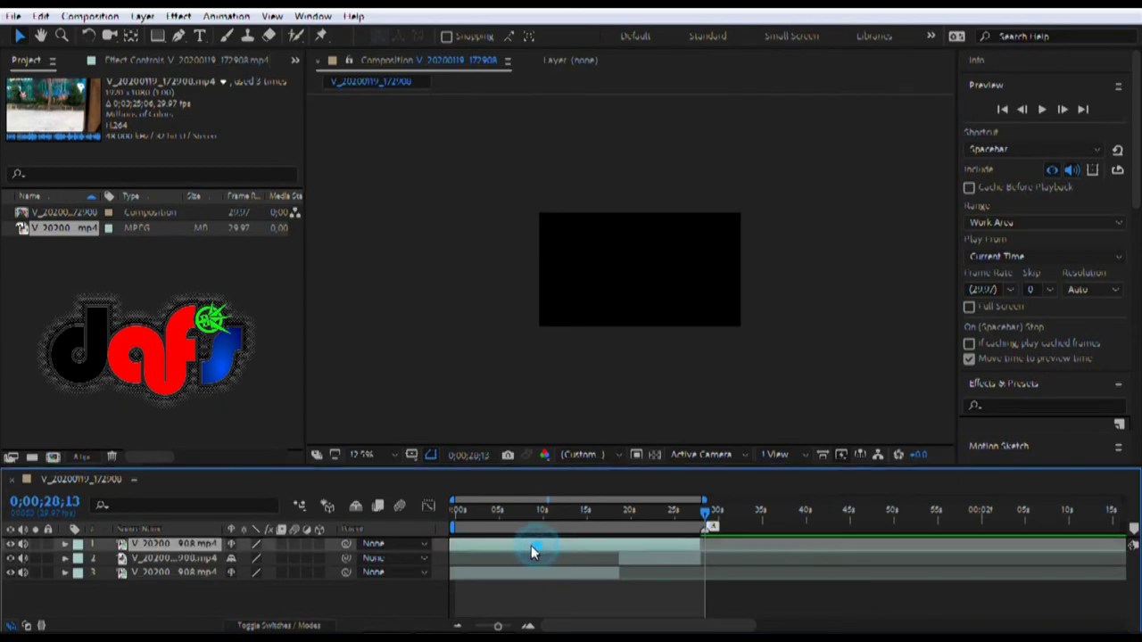
left_click(600, 524)
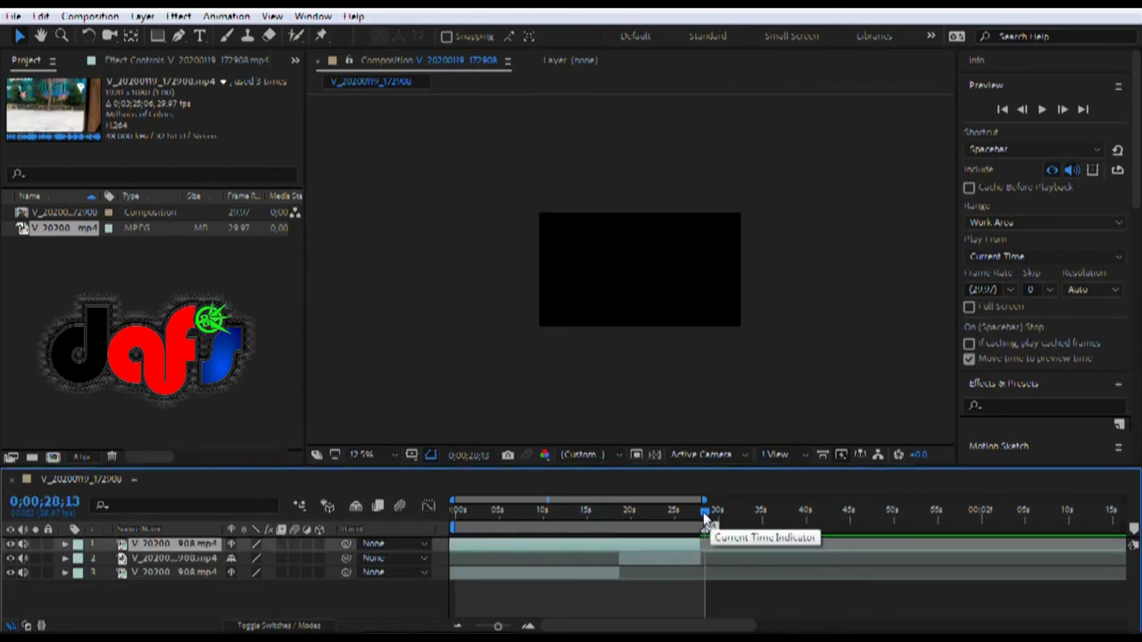
left_click_drag(704, 511, 454, 522)
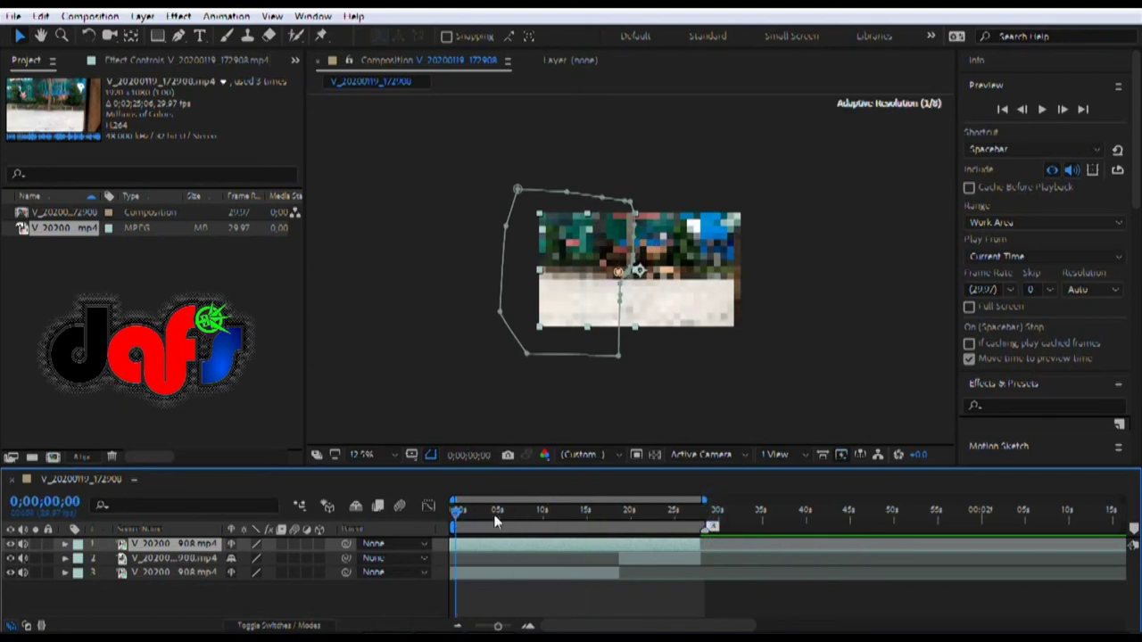
left_click(167, 570)
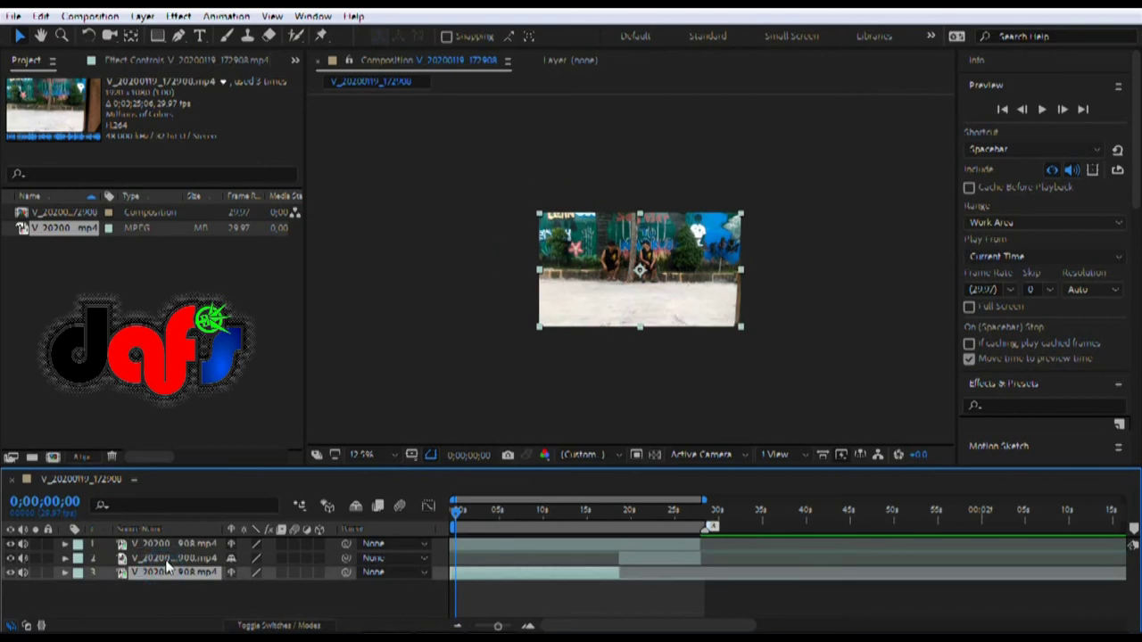
left_click(166, 557, "ctrl")
left_click(169, 544, "ctrl")
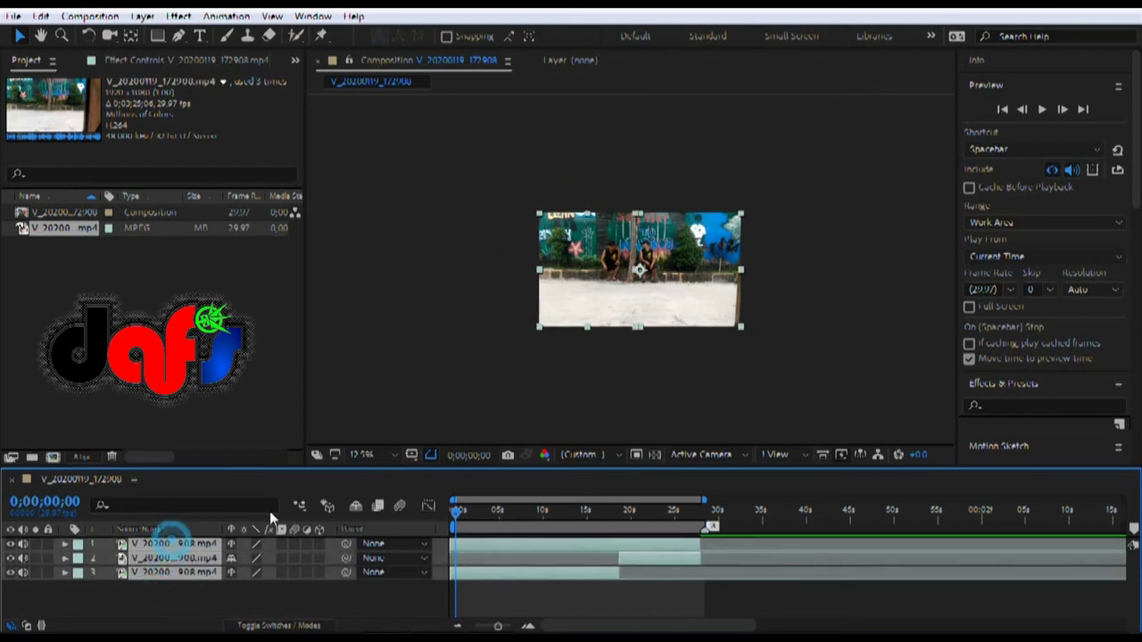
left_click(741, 212)
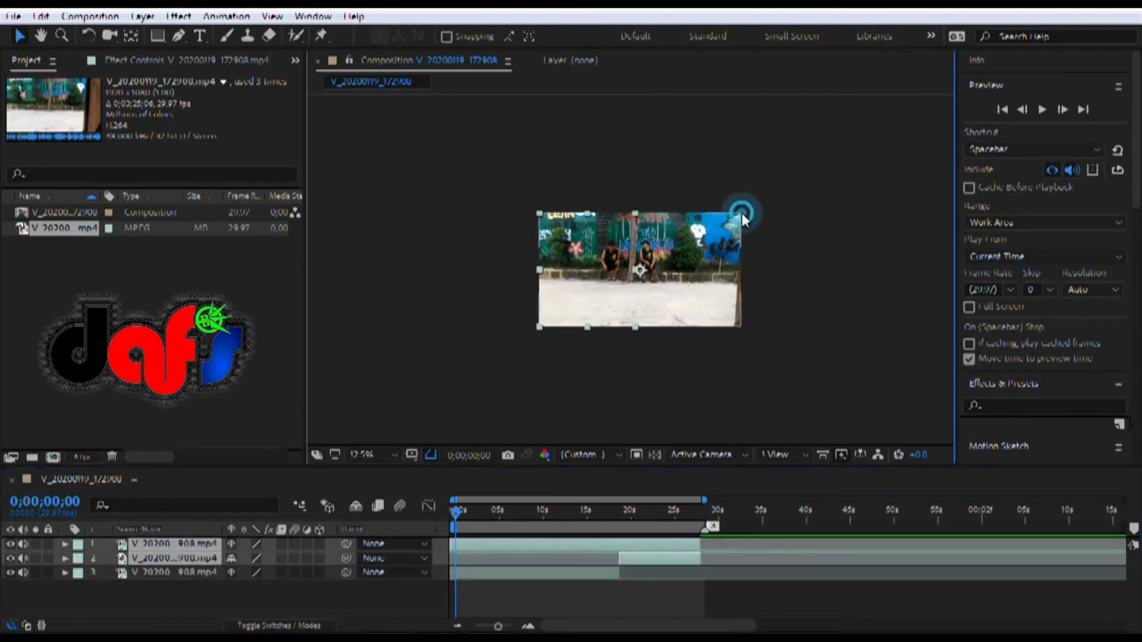
- Select all three video layers, enlarge them together, and shift them slightly right and down to frame the two men more closely
left_click(174, 572)
left_click(174, 558, "ctrl")
left_click(178, 543, "ctrl")
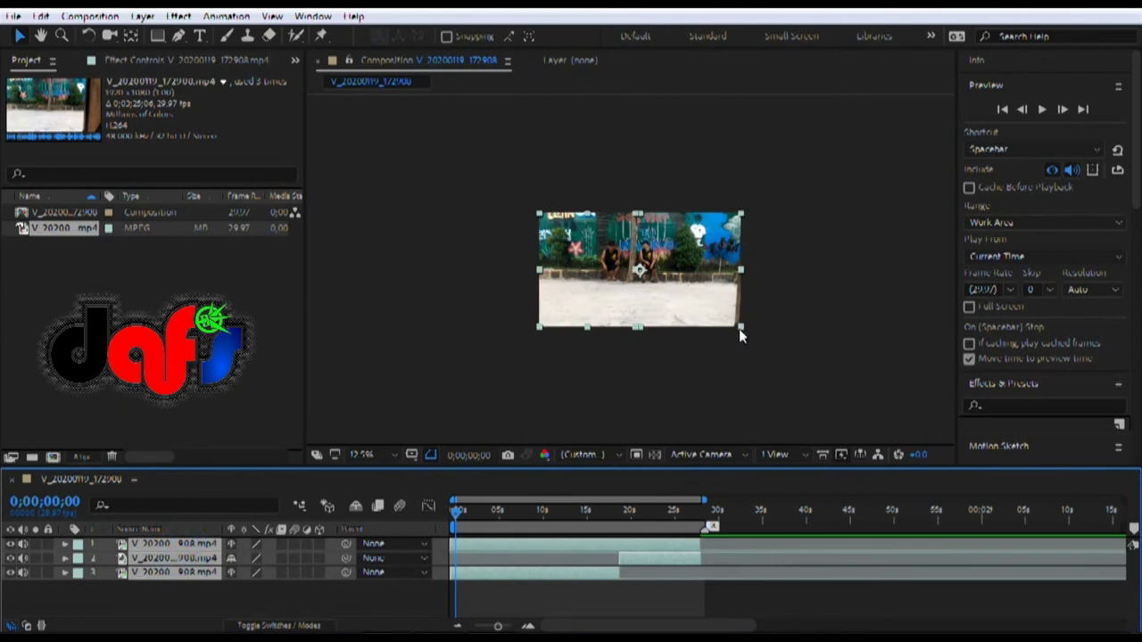
left_click_drag(740, 327, 782, 357)
left_click_drag(683, 283, 699, 307)
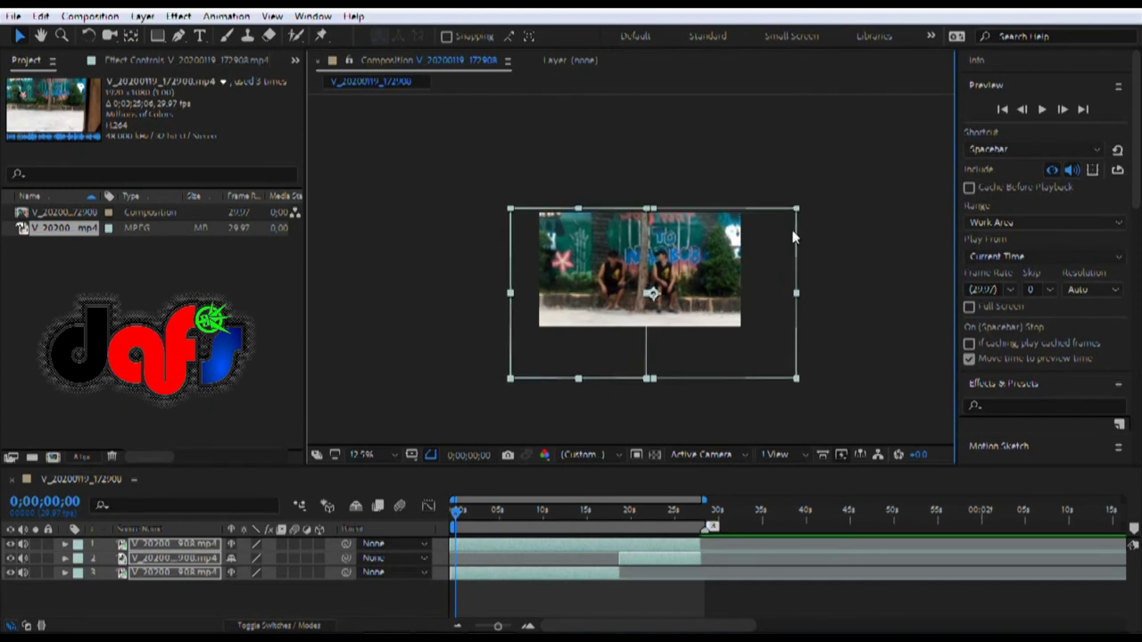
key("period")
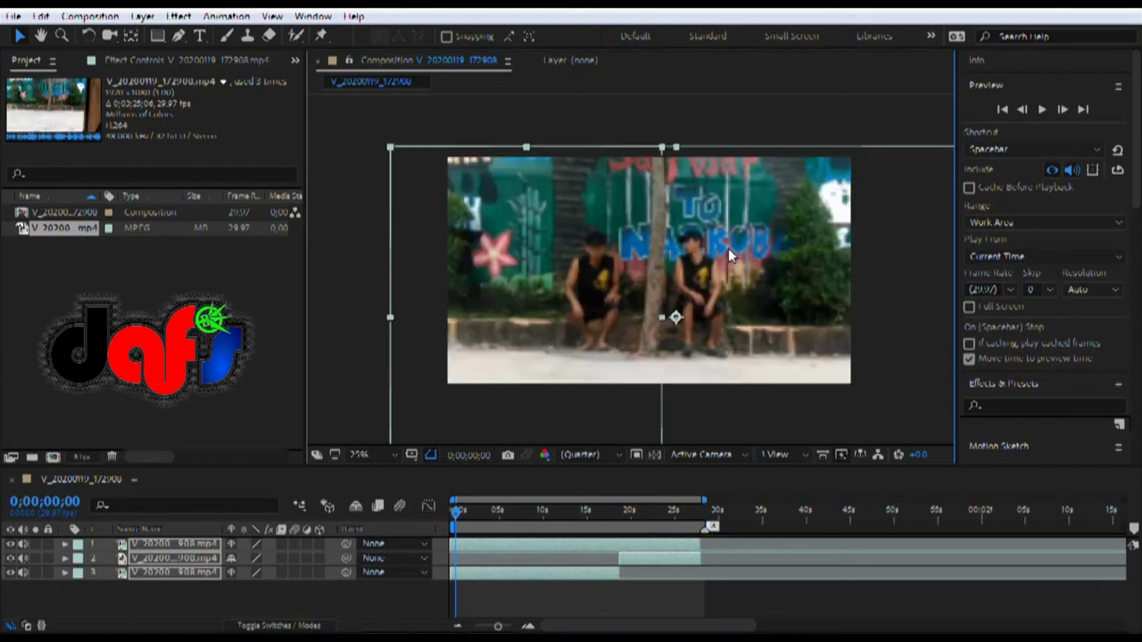
- Deselect all video layers and recentre the whole composition frame in the viewer
left_click(461, 110)
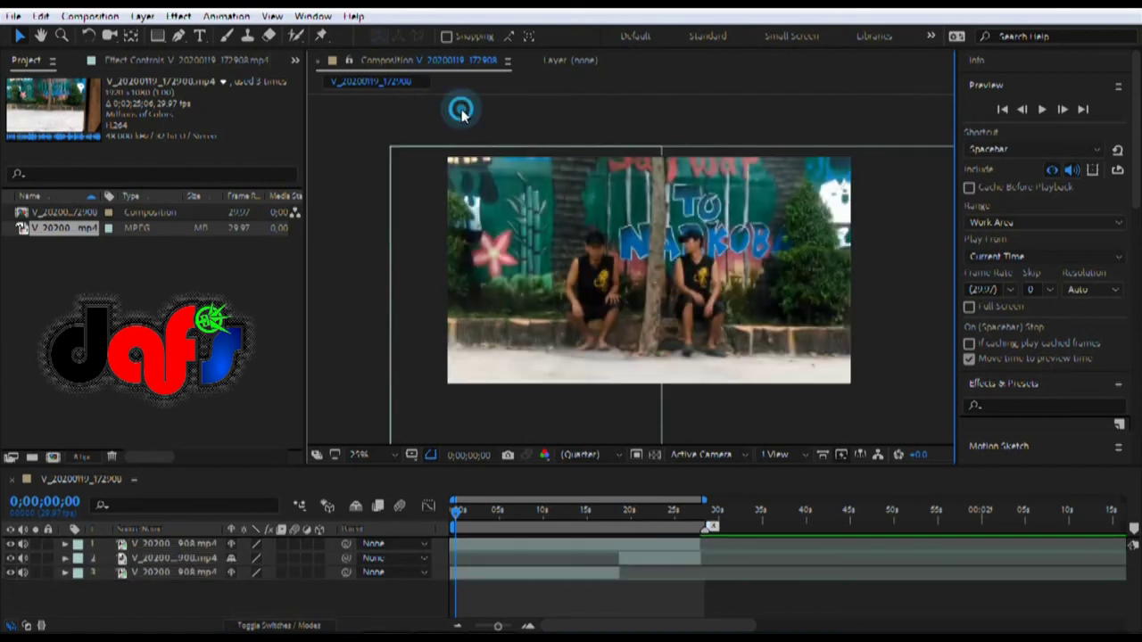
left_click(356, 370)
key("period")
key("comma")
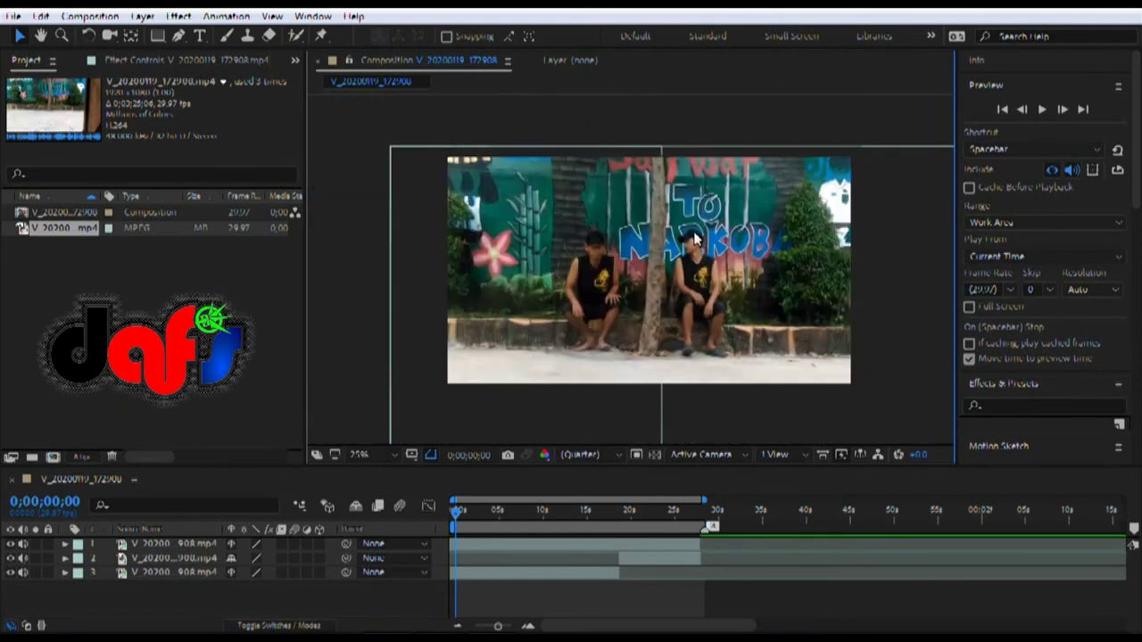
left_click_drag(695, 240, 670, 231)
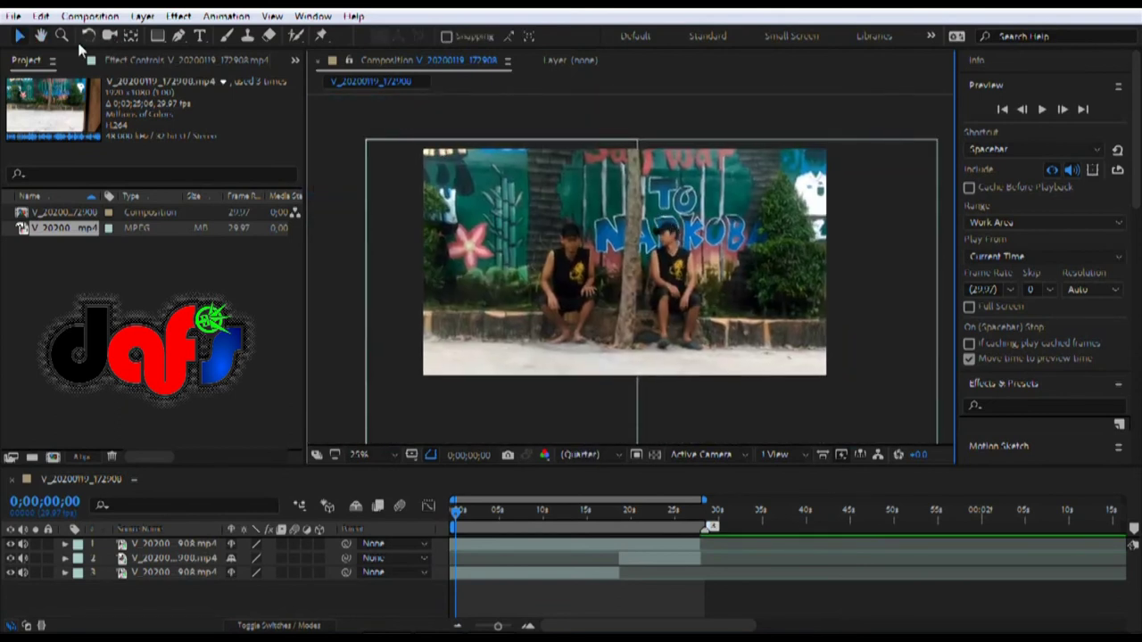
key("z")
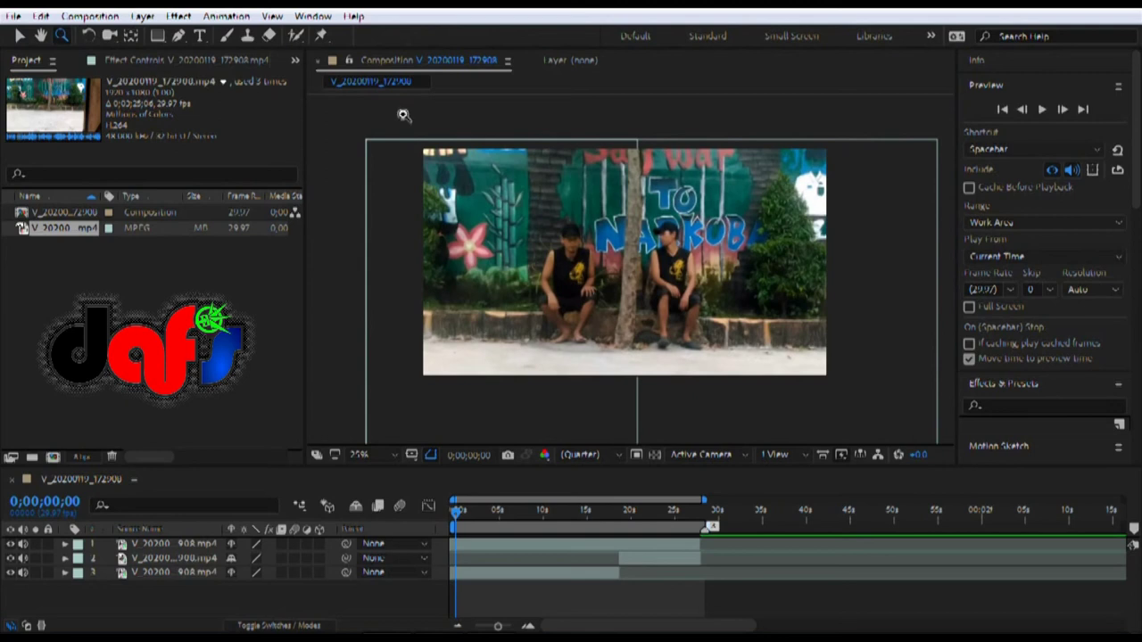
left_click(590, 208)
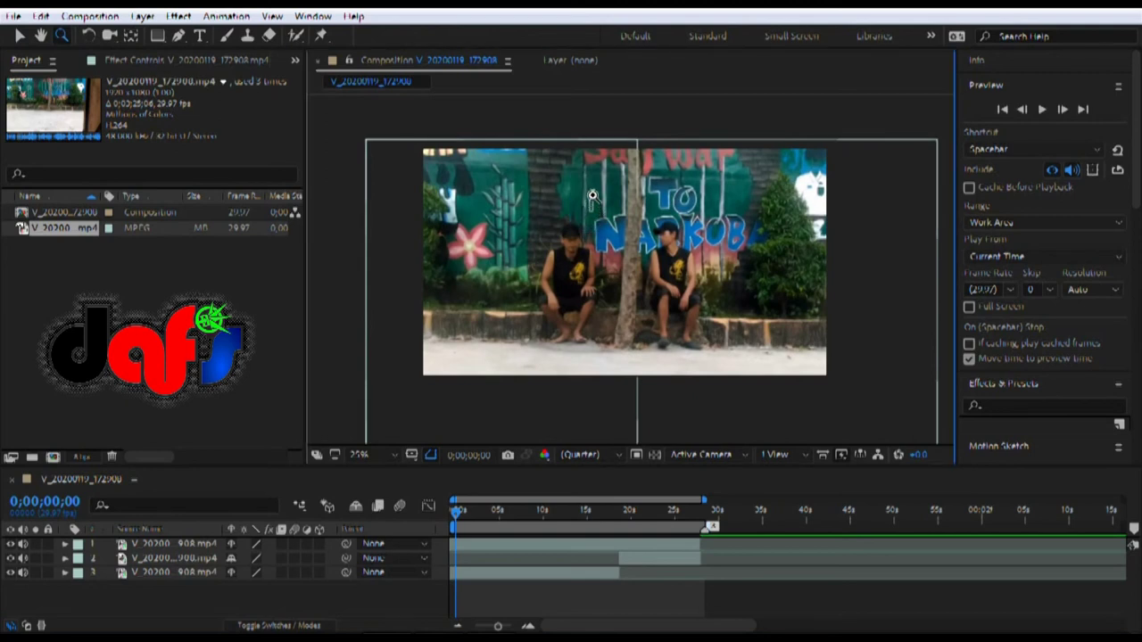
scroll(591, 196, "up", 8)
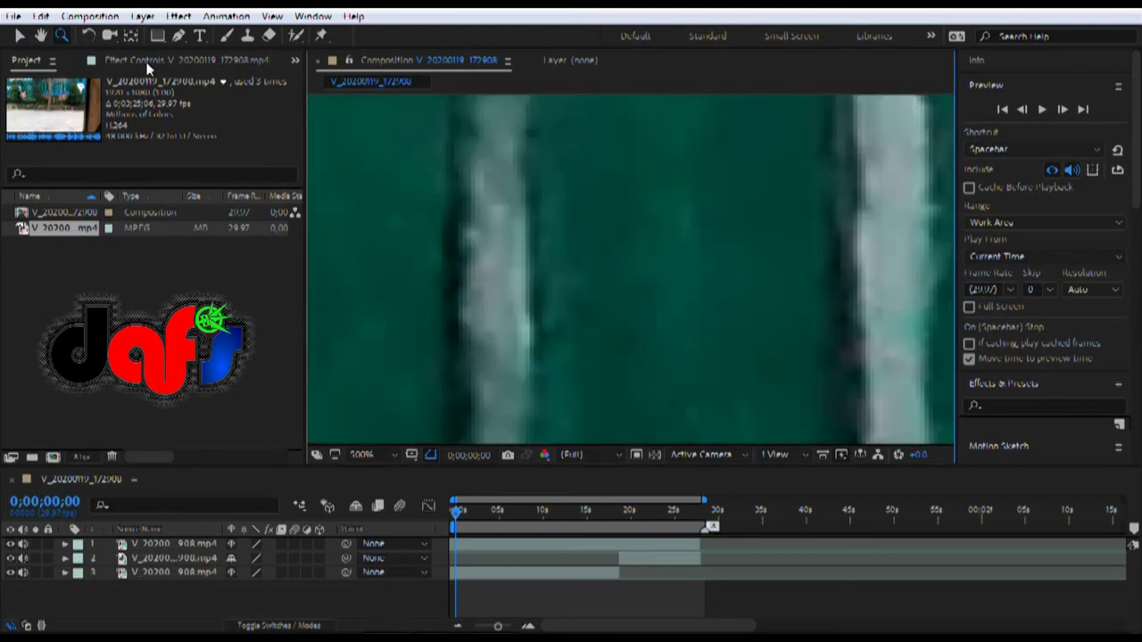
left_click(395, 456)
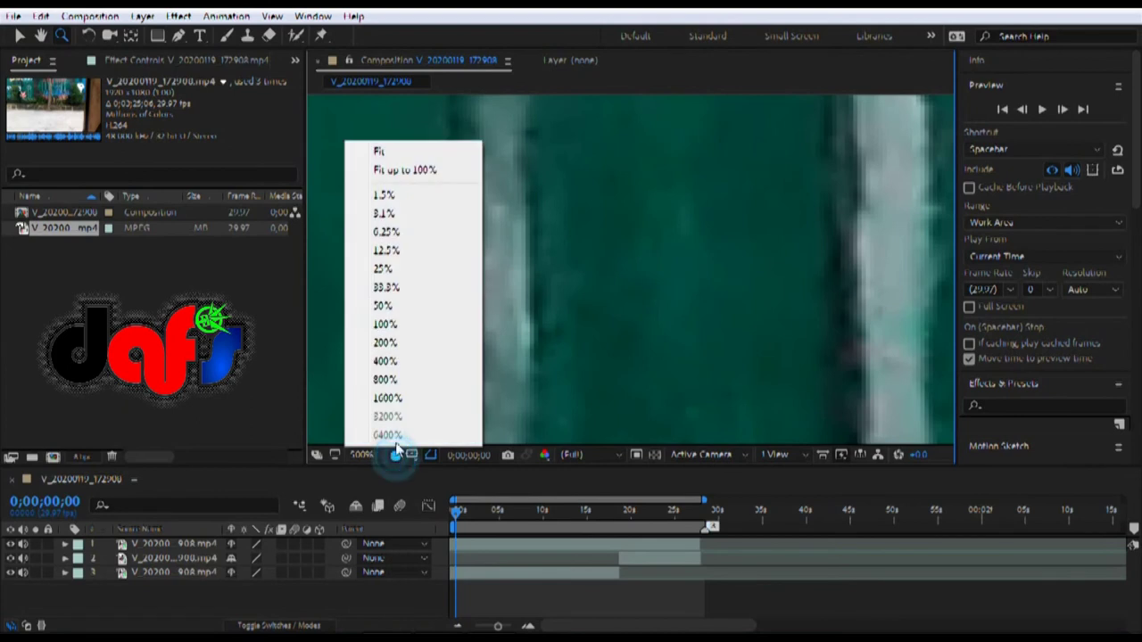
left_click(406, 323)
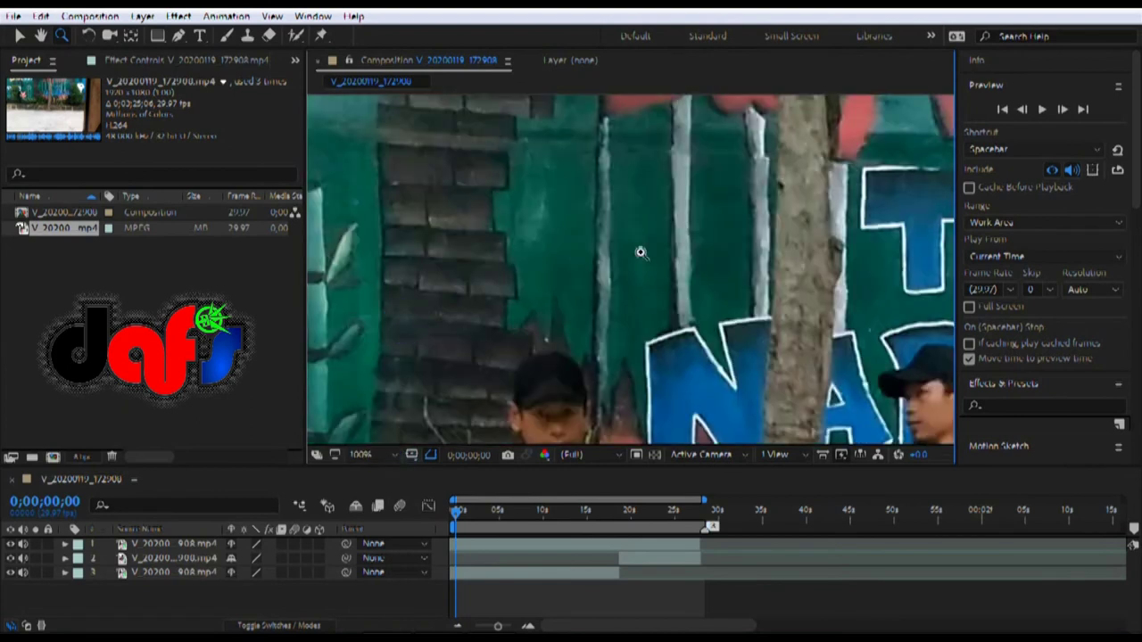
left_click(393, 454)
left_click(425, 309)
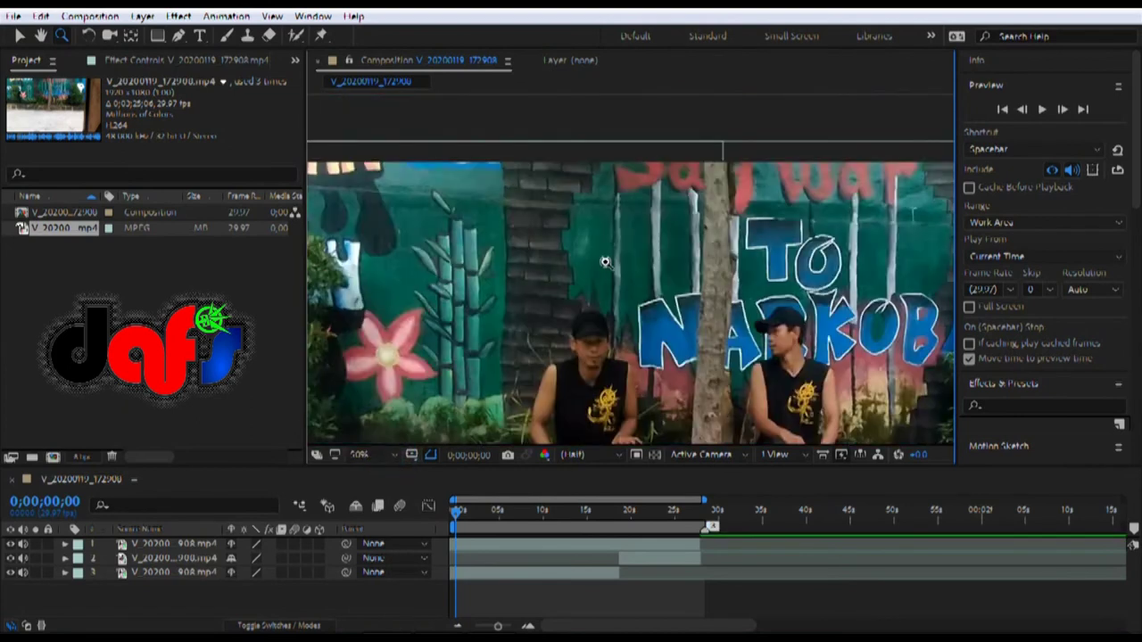
scroll(584, 295, "down", 3)
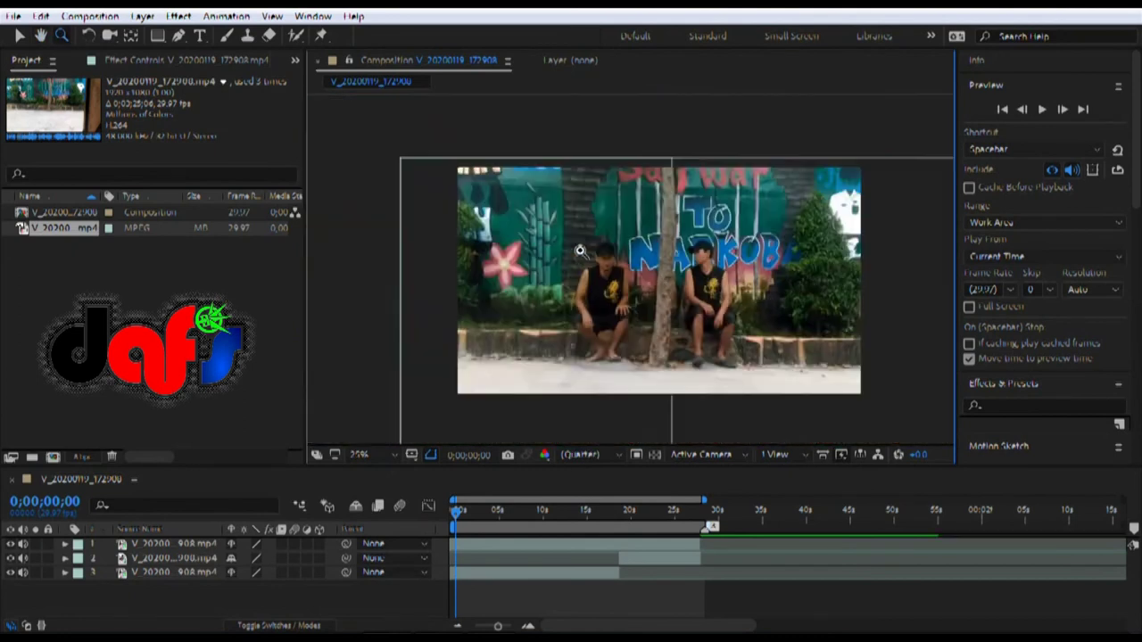
- Magnify the composition view to 33.3% around the full frame and return to the Selection tool
scroll(637, 258, "up", 1)
scroll(642, 267, "up", 2)
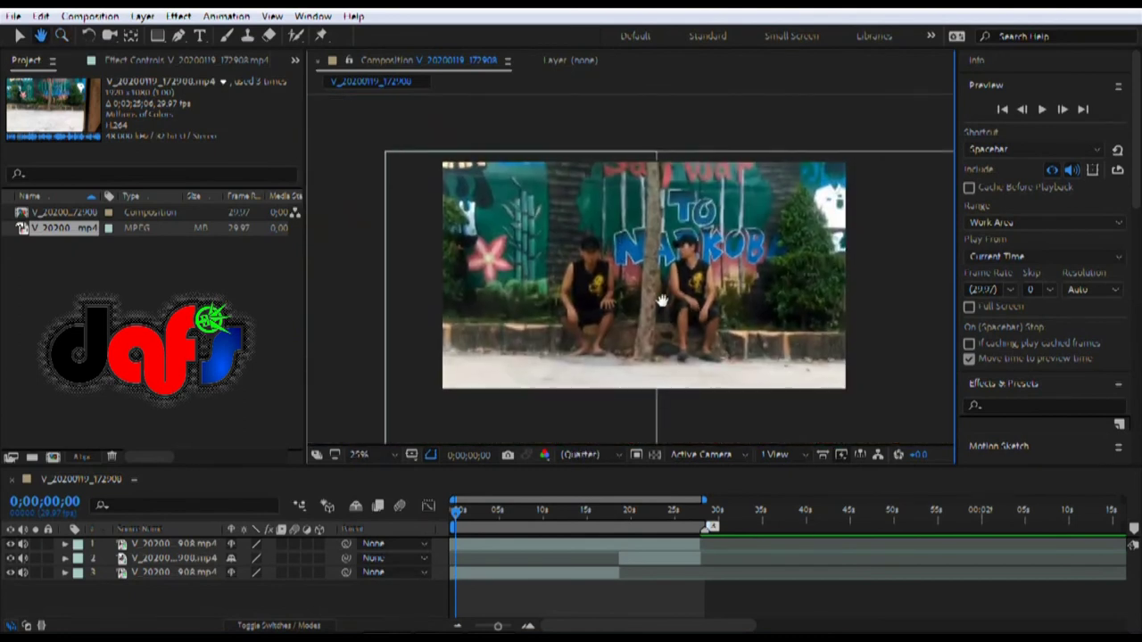
scroll(620, 278, "down", 2)
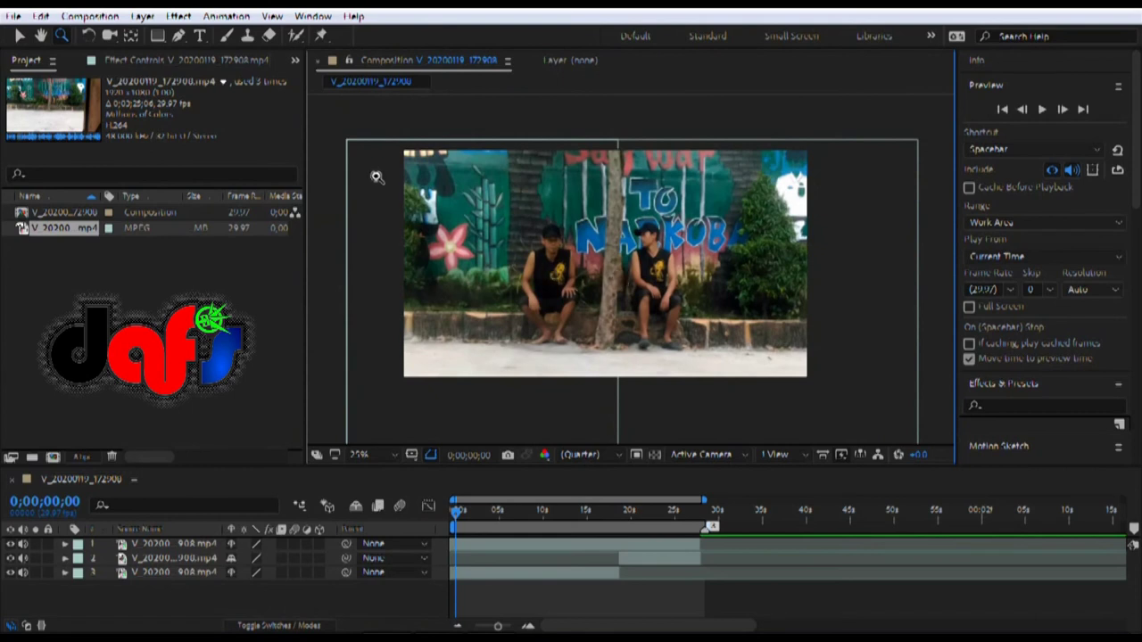
left_click_drag(391, 131, 822, 389)
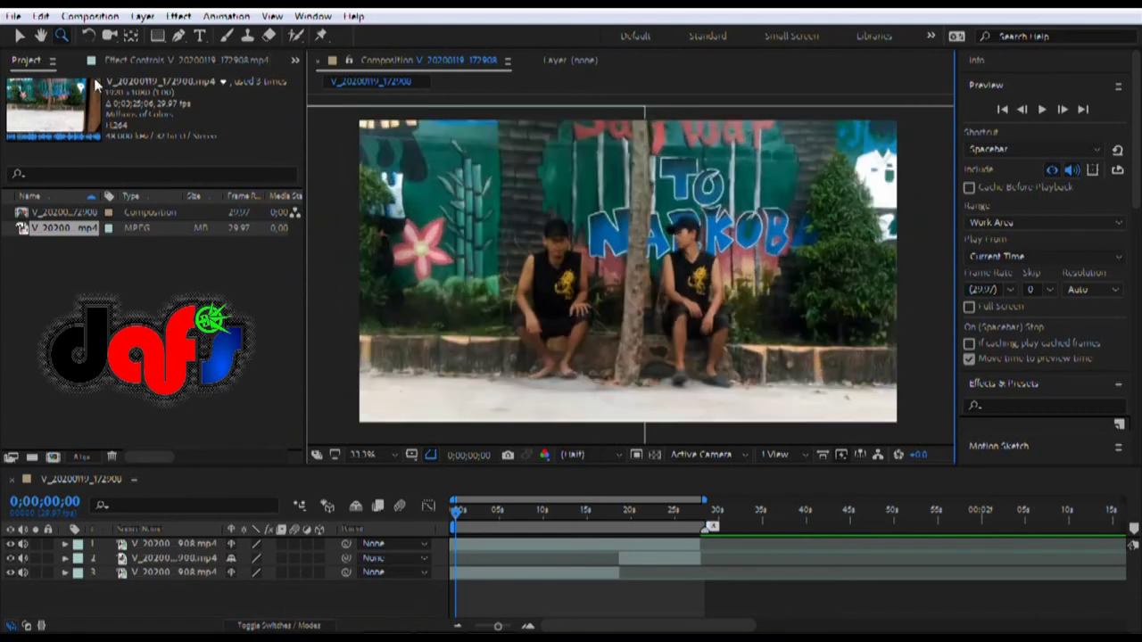
left_click(20, 34)
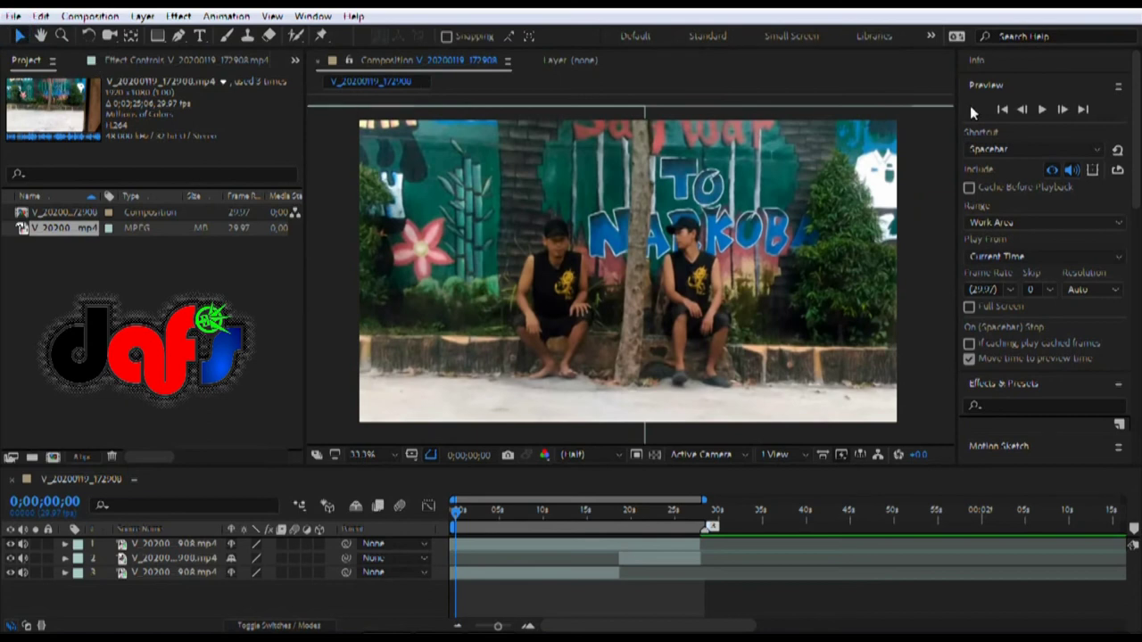
- Play the work area from the start to review the closer framing and the slipper handover
left_click(1044, 111)
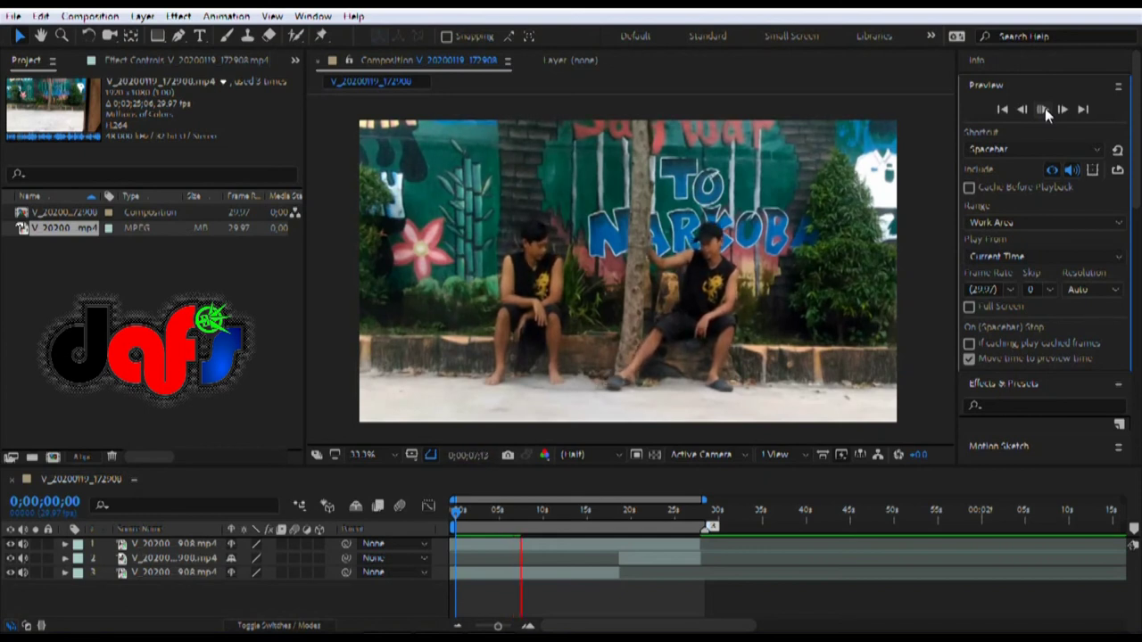
left_click(1044, 109)
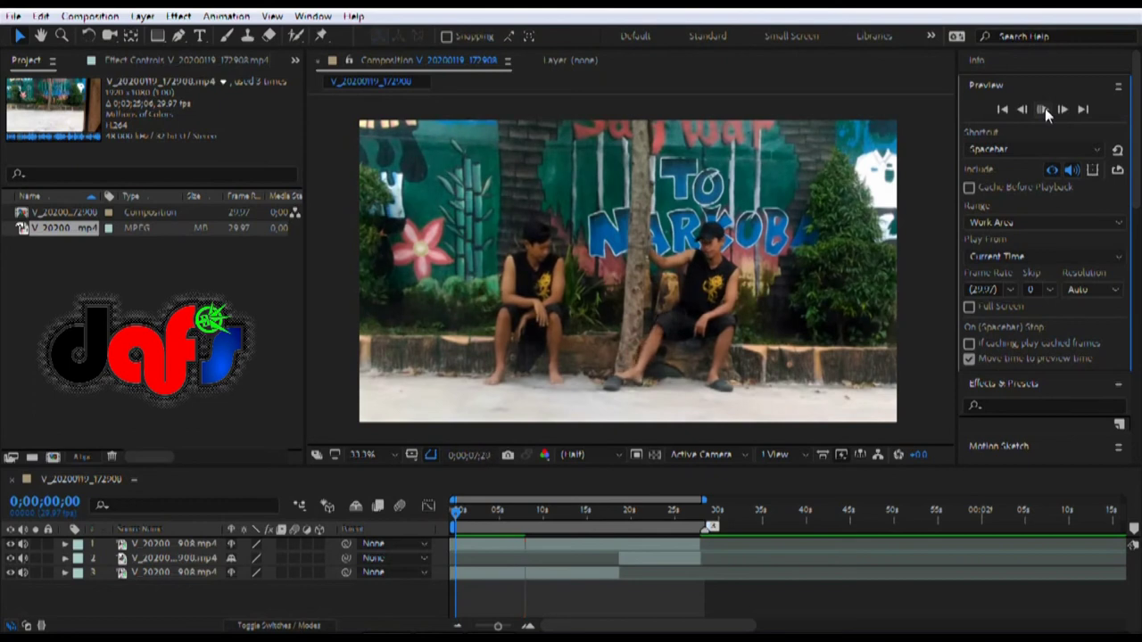
left_click(1044, 109)
left_click(1044, 109)
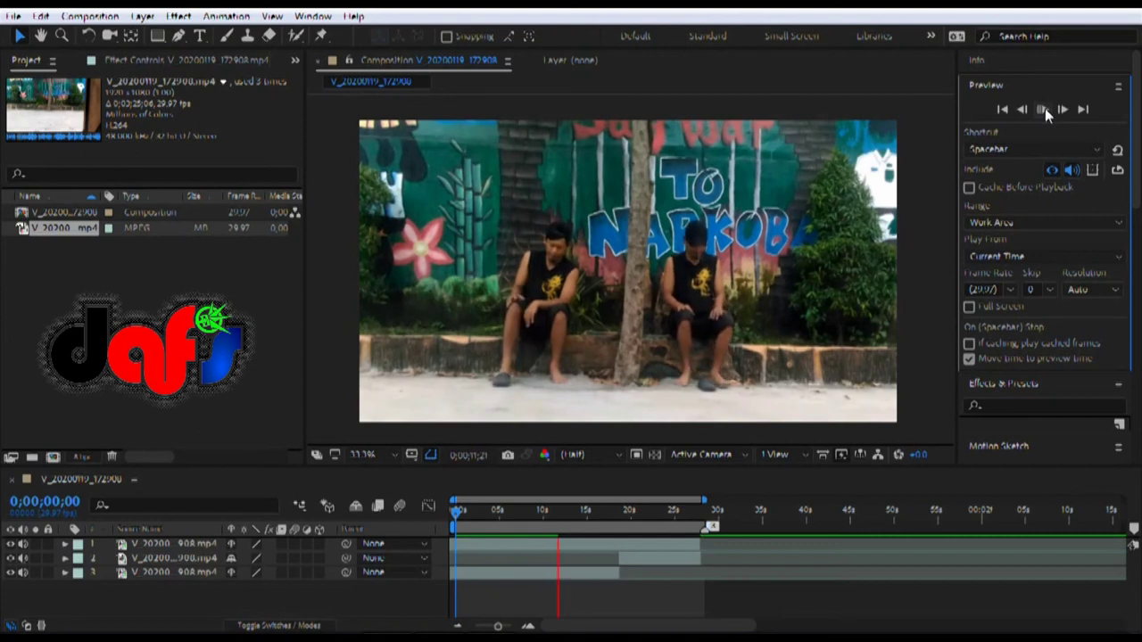
left_click(1044, 109)
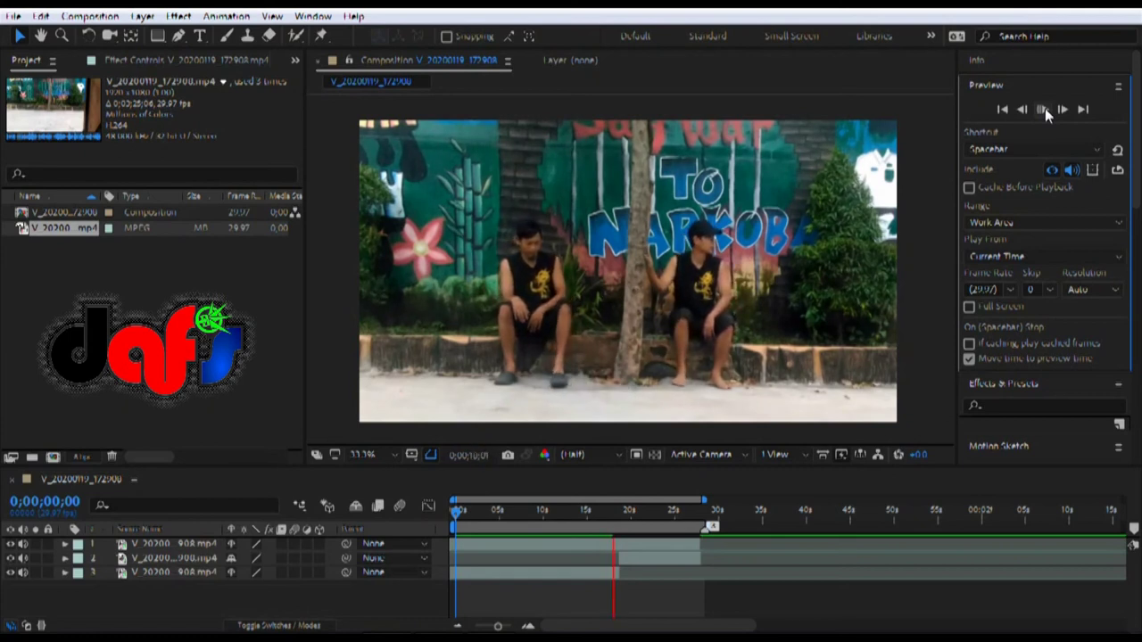
left_click(1043, 109)
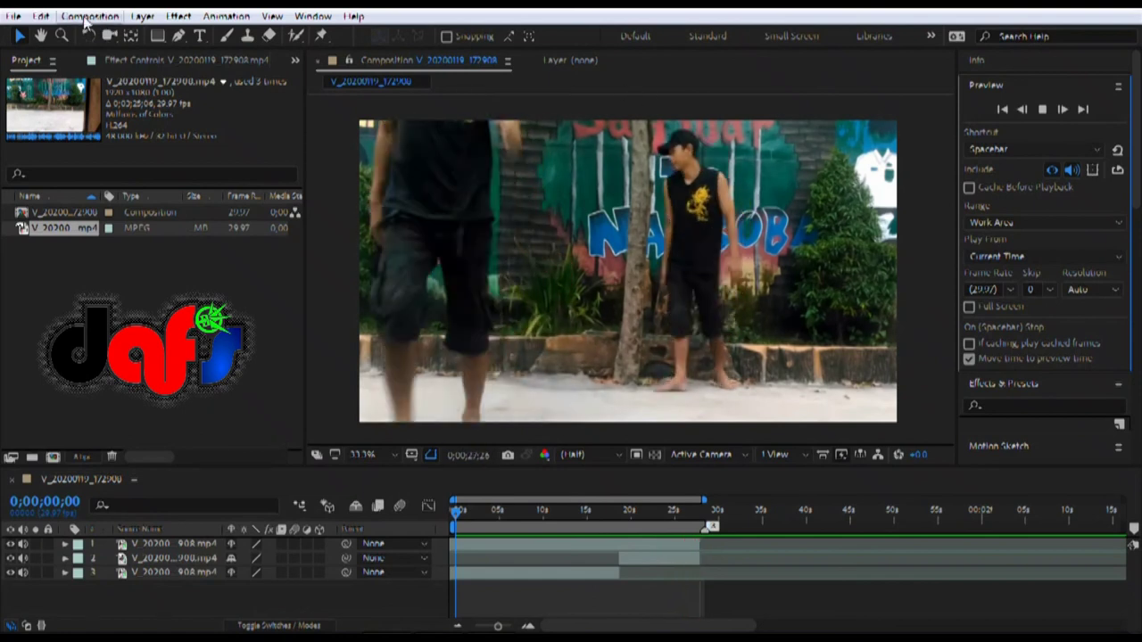
- Add the composition to the render queue and accept Best quality, full resolution and work-area-only render settings, ending the running preview
left_click(42, 16)
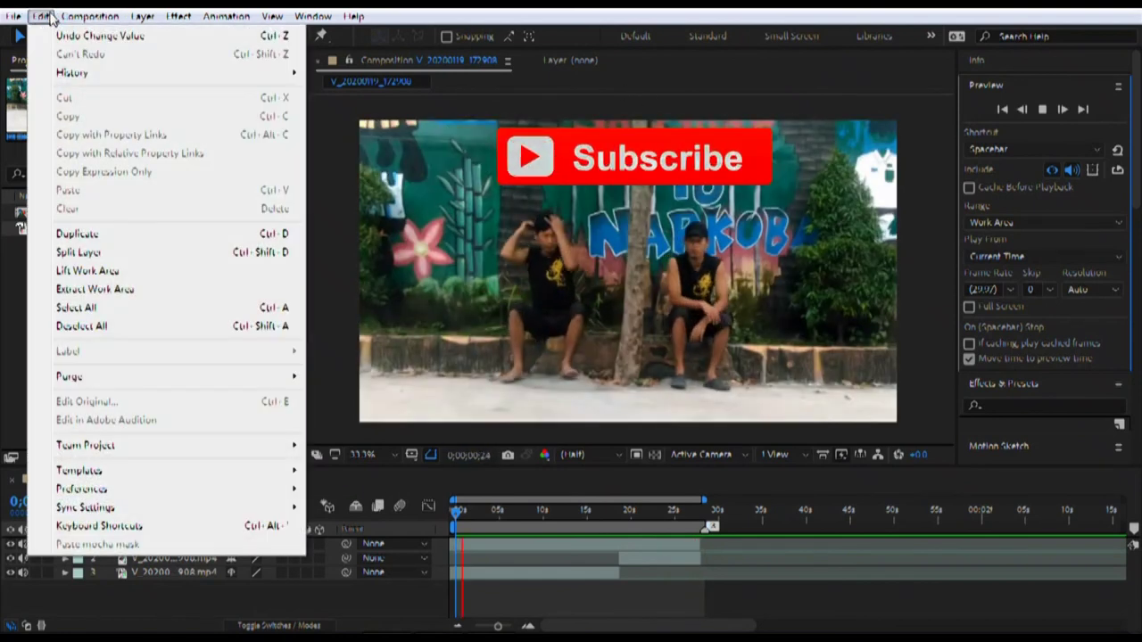
mouse_move(89, 16)
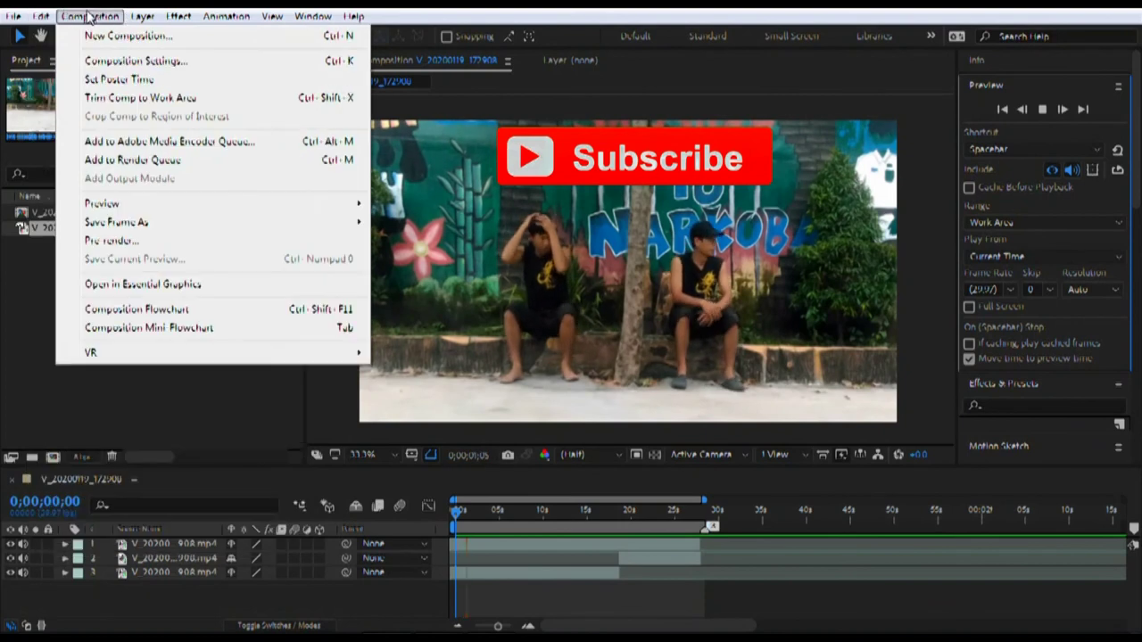
left_click(165, 162)
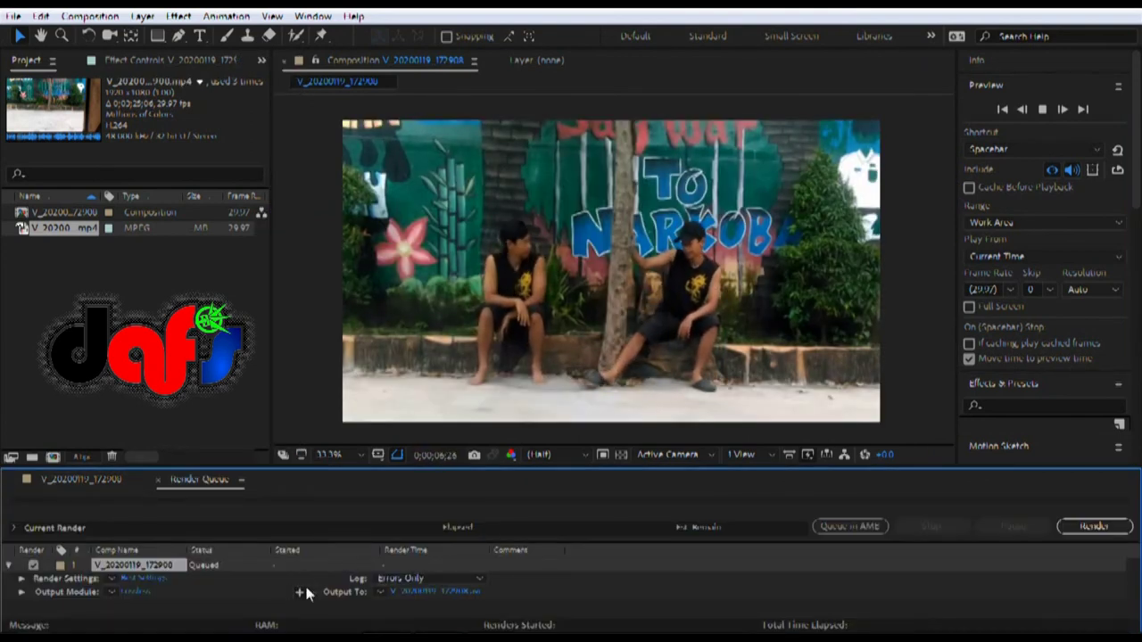
left_click(159, 580)
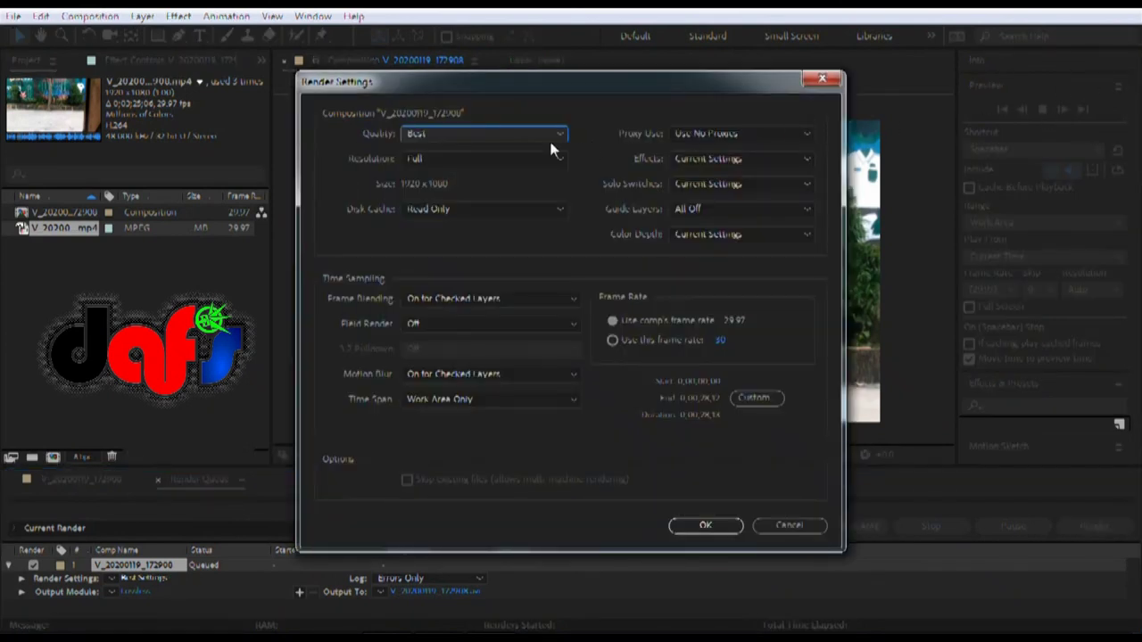
left_click(705, 528)
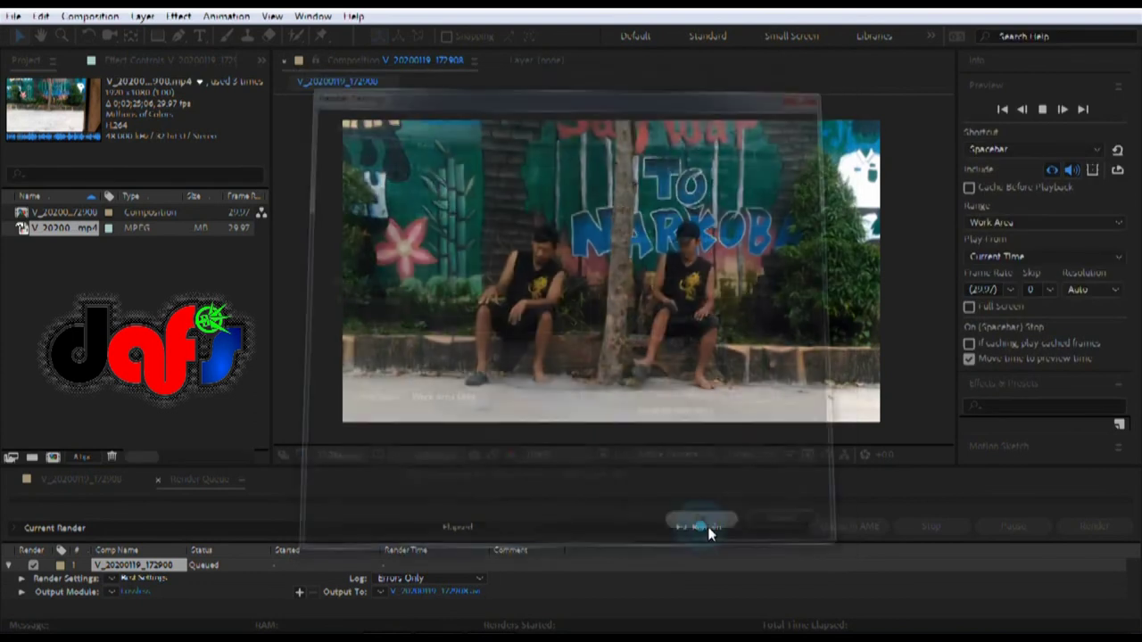
left_click(1042, 109)
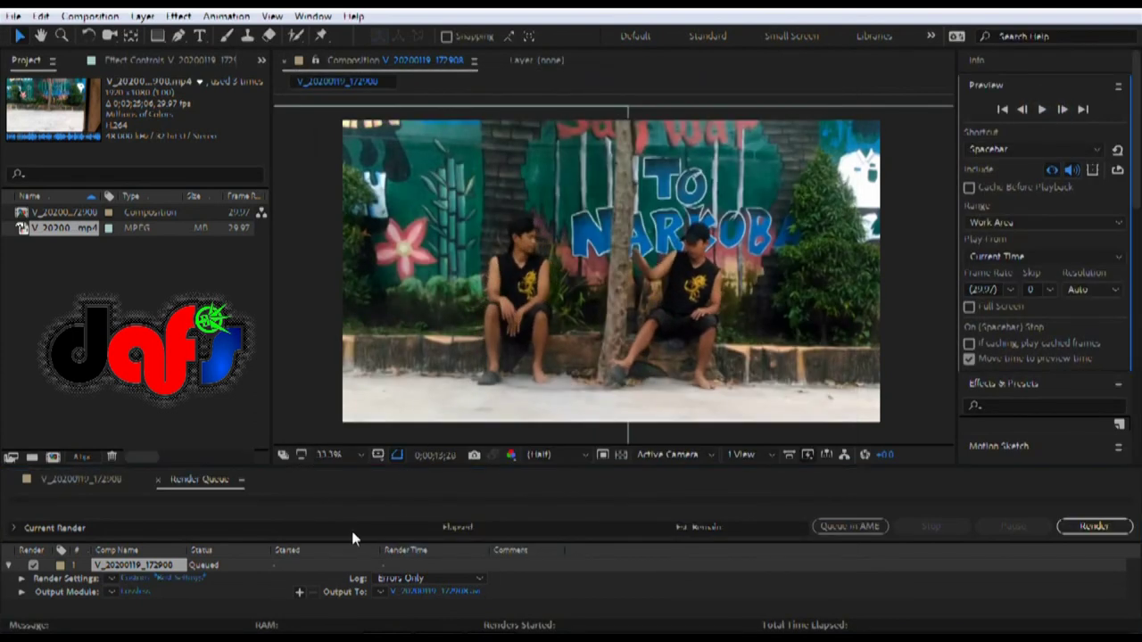
- Configure the output module as AVI with the DV PAL video codec and start the render
left_click(132, 592)
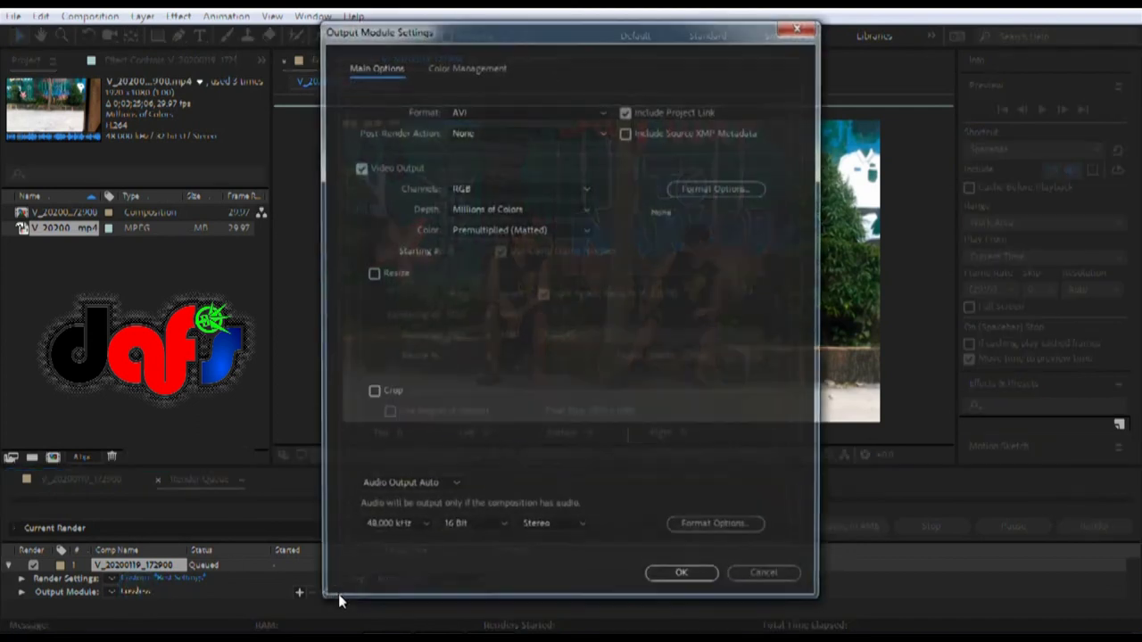
left_click(584, 109)
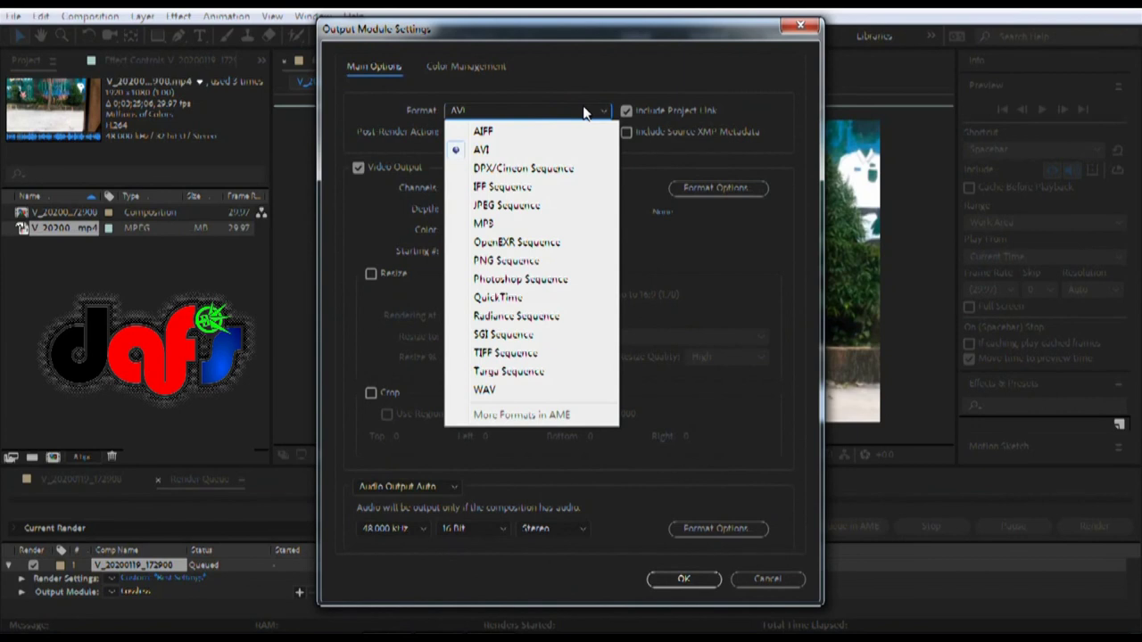
left_click(585, 110)
left_click(718, 188)
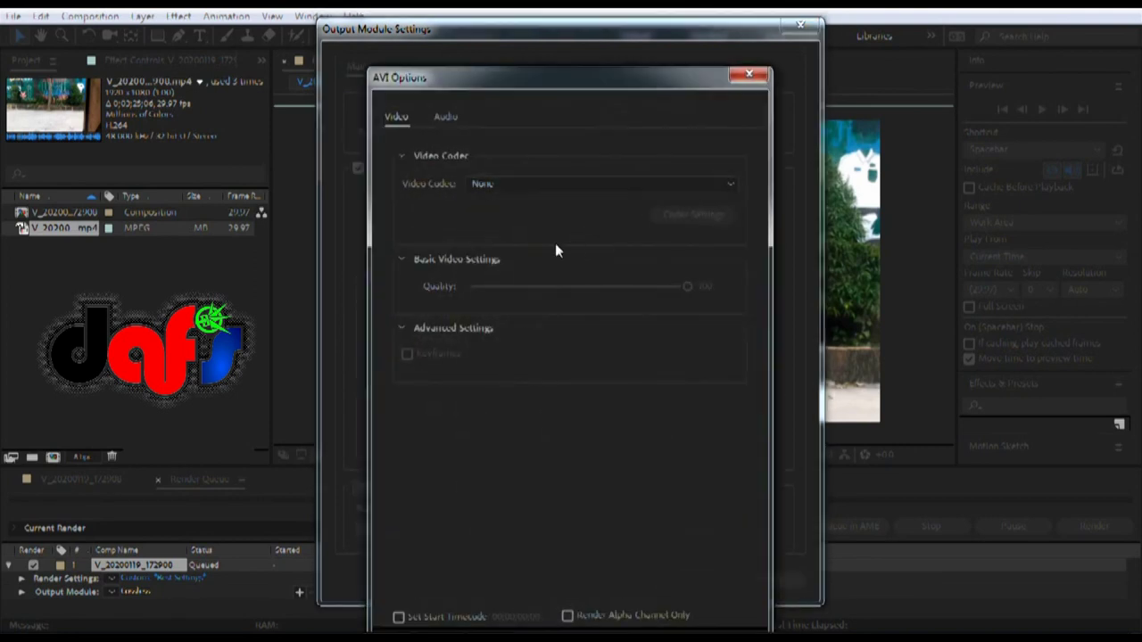
left_click(585, 183)
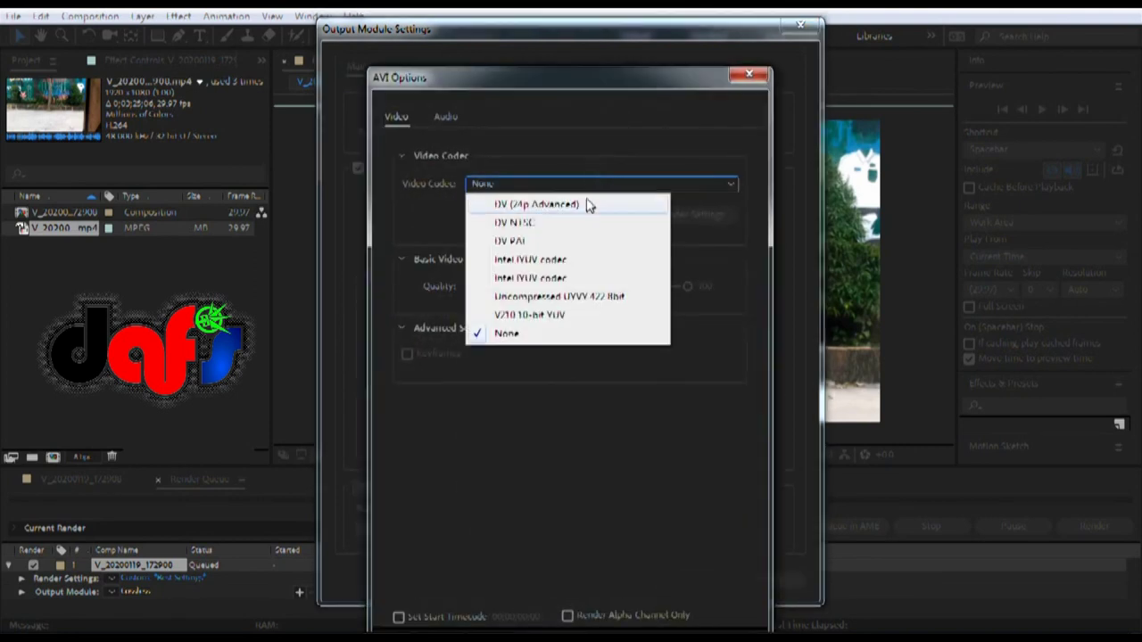
left_click(571, 243)
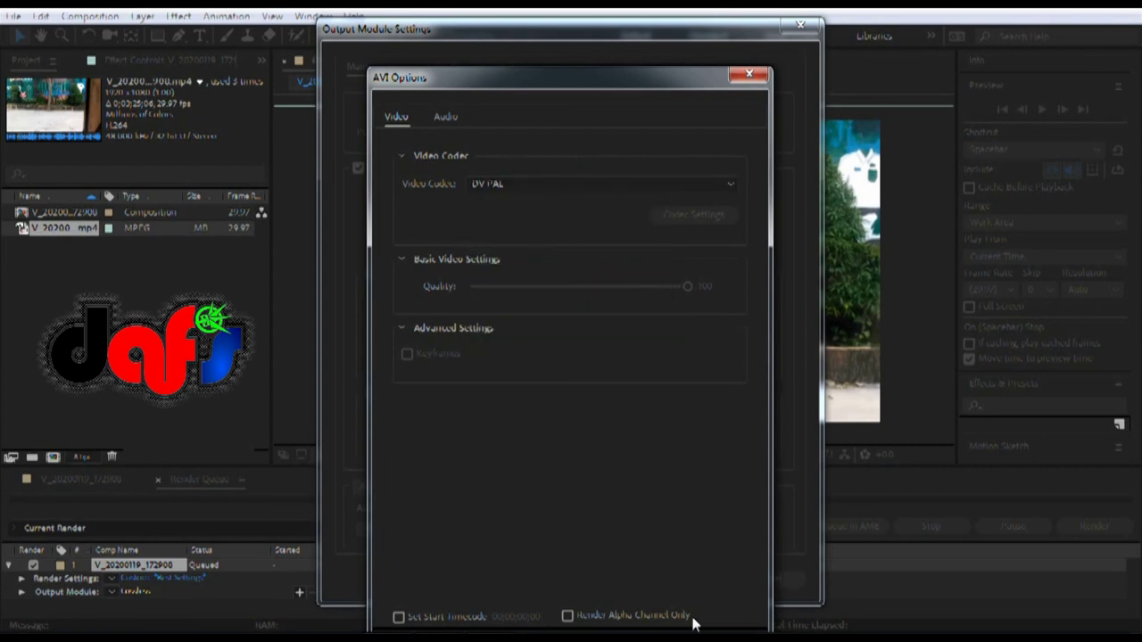
left_click_drag(686, 77, 565, 14)
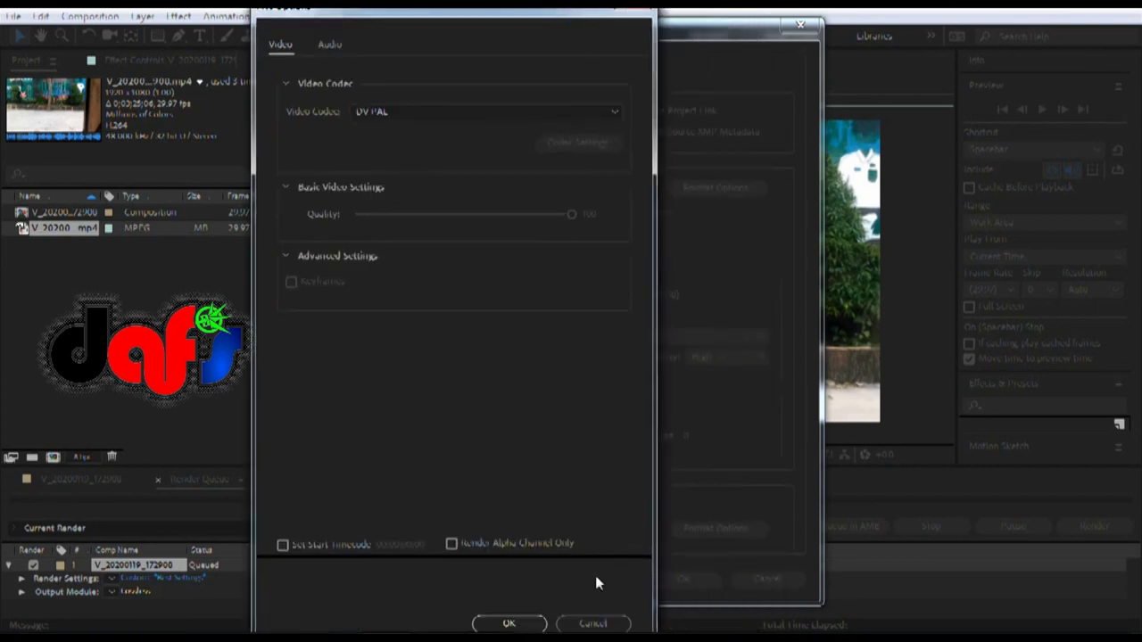
left_click(513, 623)
left_click(684, 580)
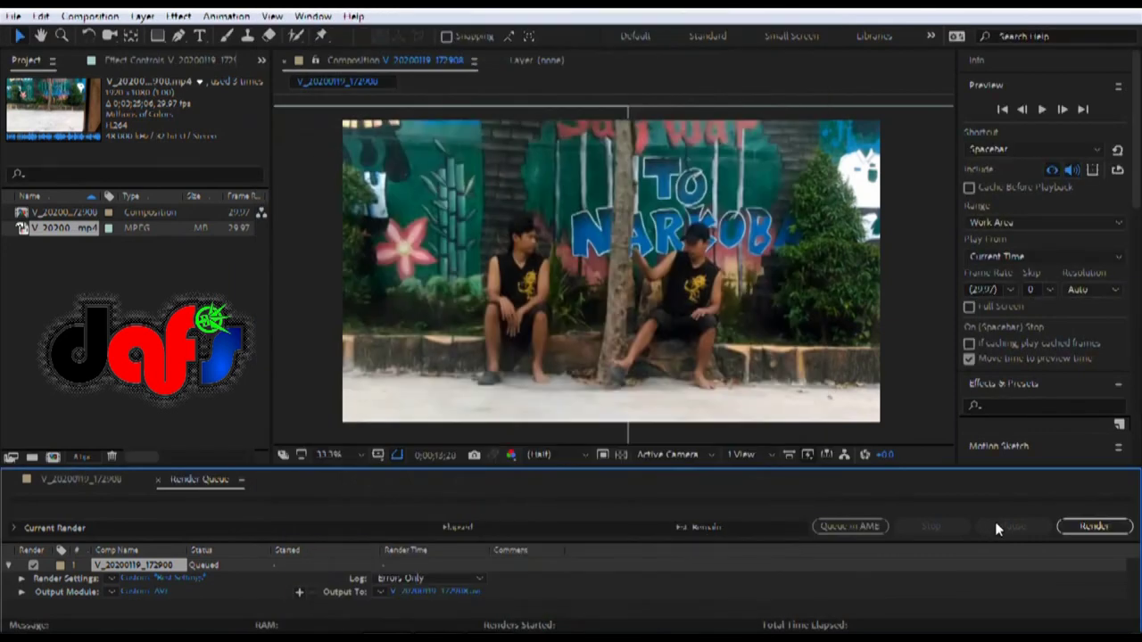
left_click(1106, 527)
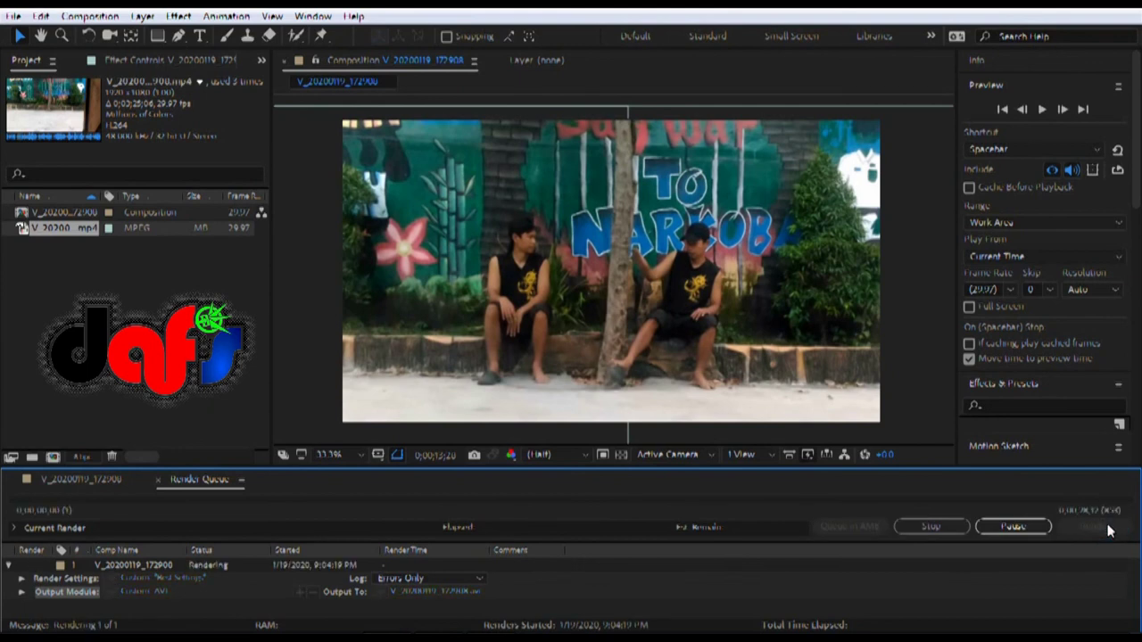